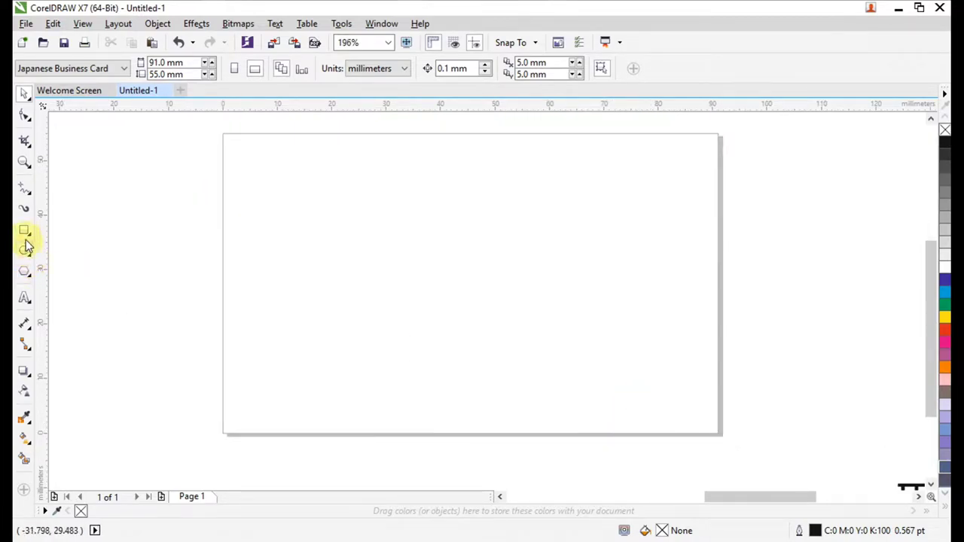
Create a page-sized 91 by 55 mm rectangle and centre it on the page
{"action": "double_click", "coordinate": [24, 235]}
{"action": "left_click", "coordinate": [25, 94]}
{"action": "left_click_drag", "start_coordinate": [403, 240], "coordinate": [407, 239]}
{"action": "scroll", "coordinate": [396, 235], "scroll_direction": "down", "scroll_amount": 2}
{"action": "key", "text": "z"}
{"action": "left_click_drag", "start_coordinate": [330, 163], "coordinate": [526, 290]}
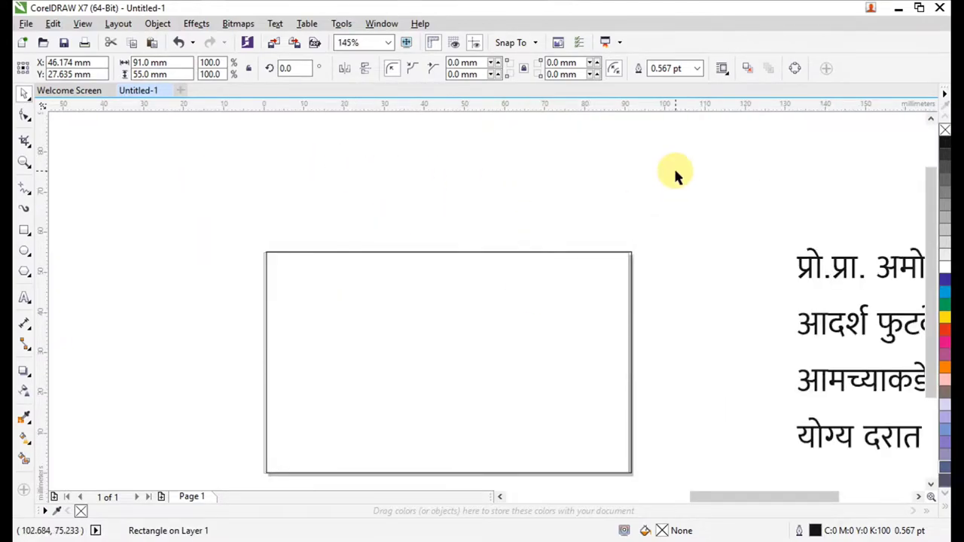
{"action": "left_click", "coordinate": [468, 328]}
{"action": "key", "text": "p"}
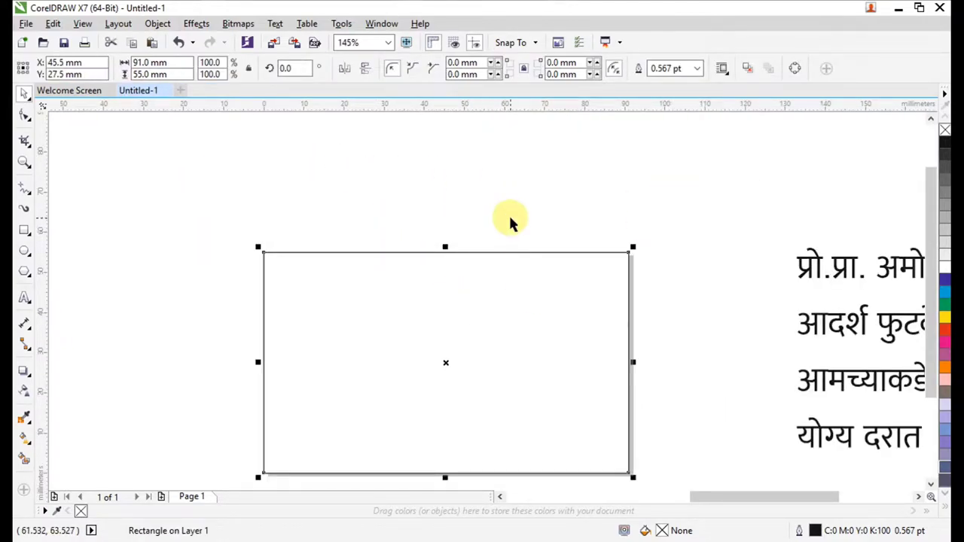
Try green, cyan, blue and several grey fills on the page-sized rectangle, including 20% Black
{"action": "left_click", "coordinate": [509, 215]}
{"action": "scroll", "coordinate": [252, 232], "scroll_direction": "down", "scroll_amount": 1}
{"action": "key", "text": "F2"}
{"action": "left_click_drag", "start_coordinate": [238, 210], "coordinate": [493, 380]}
{"action": "left_click", "coordinate": [463, 320]}
{"action": "left_click", "coordinate": [463, 321]}
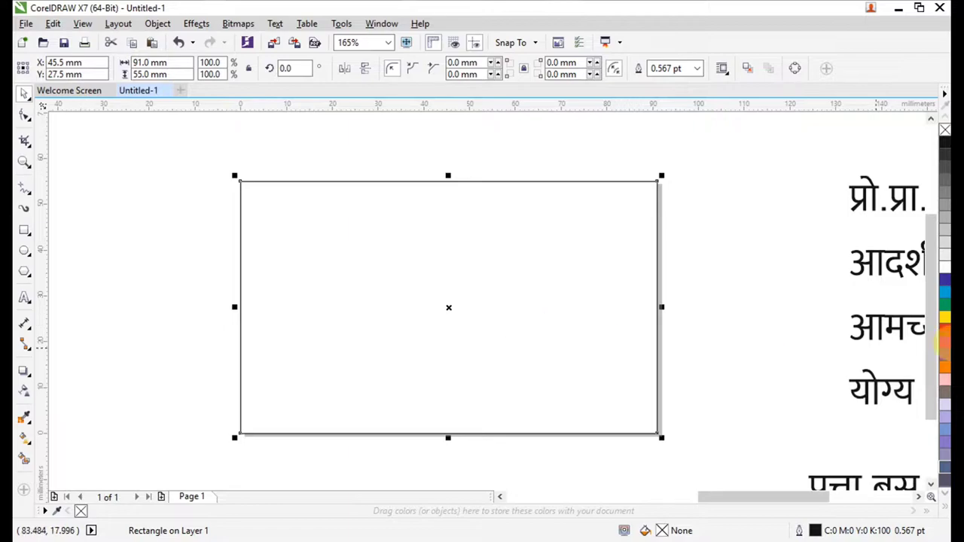
{"action": "left_click", "coordinate": [945, 301]}
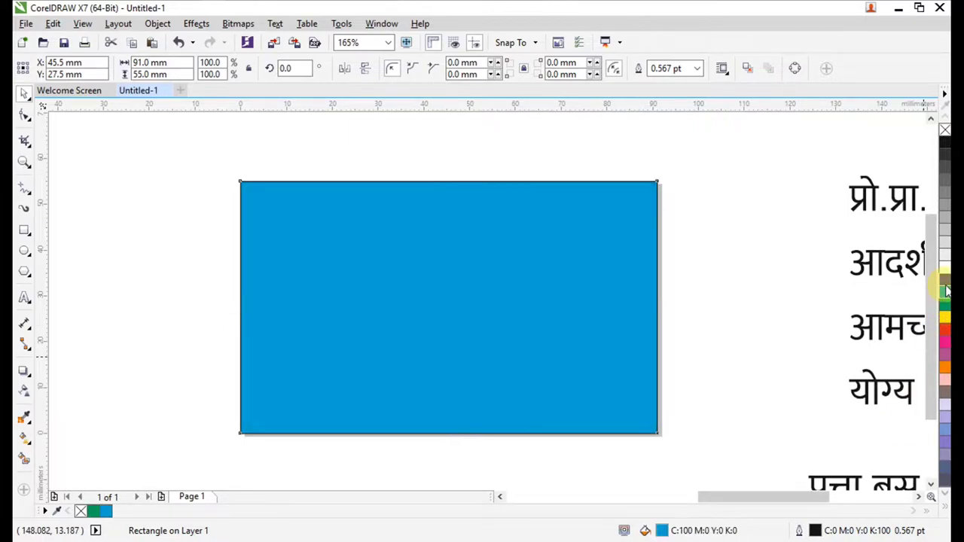
{"action": "left_click", "coordinate": [945, 286]}
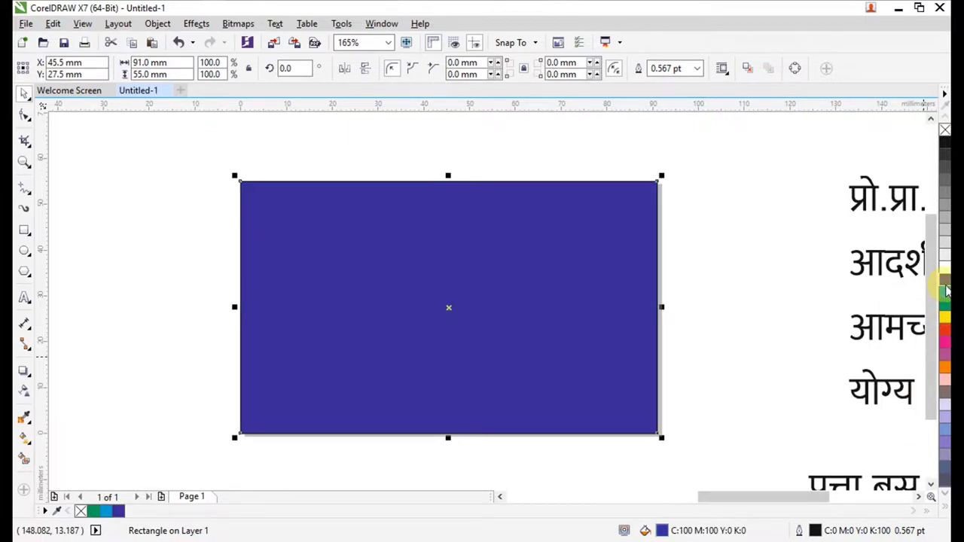
{"action": "left_click", "coordinate": [945, 160]}
{"action": "left_click", "coordinate": [944, 202]}
{"action": "left_click", "coordinate": [944, 256]}
{"action": "left_click", "coordinate": [943, 239]}
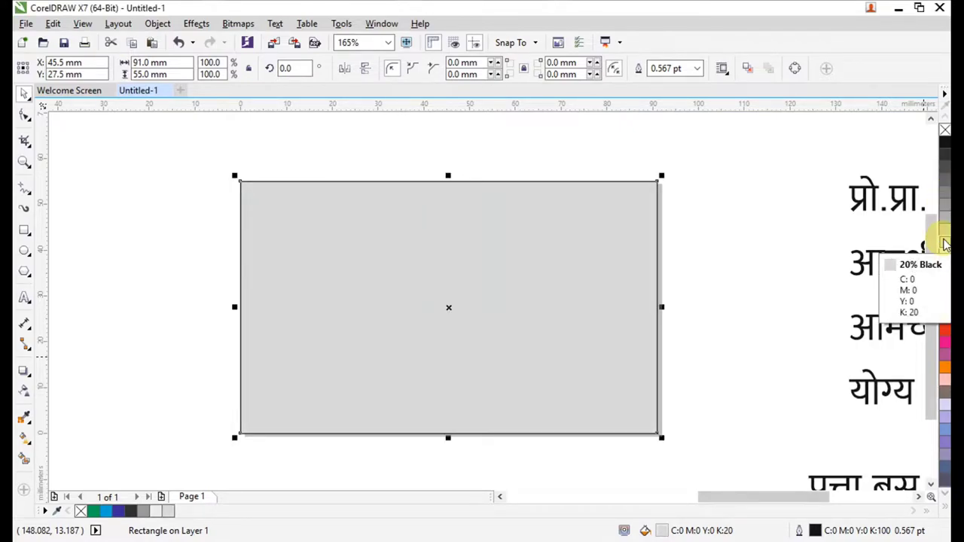
Try orange, tan, yellow, olive, magenta and light grey fills on the rectangle
{"action": "left_click", "coordinate": [945, 499]}
{"action": "left_click", "coordinate": [894, 353]}
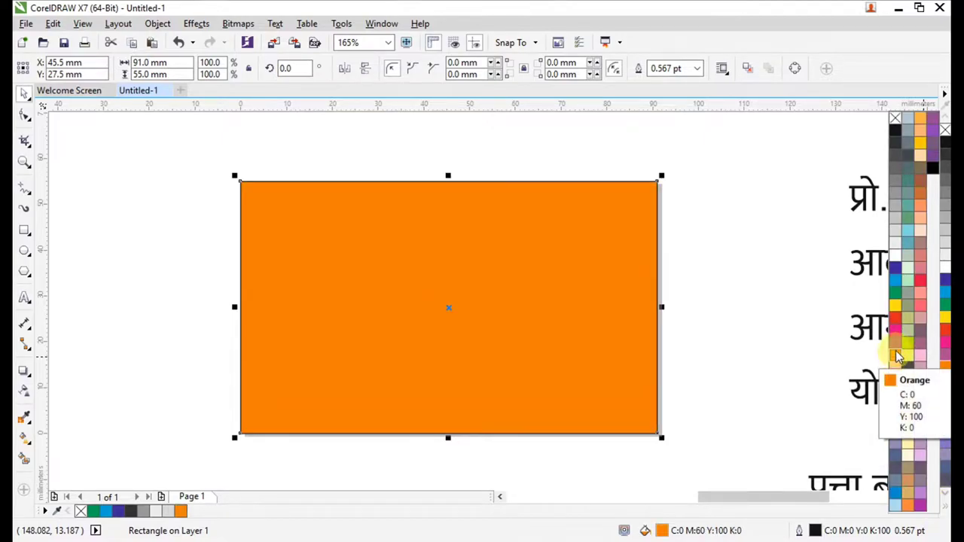
{"action": "left_click", "coordinate": [909, 496]}
{"action": "left_click", "coordinate": [909, 501]}
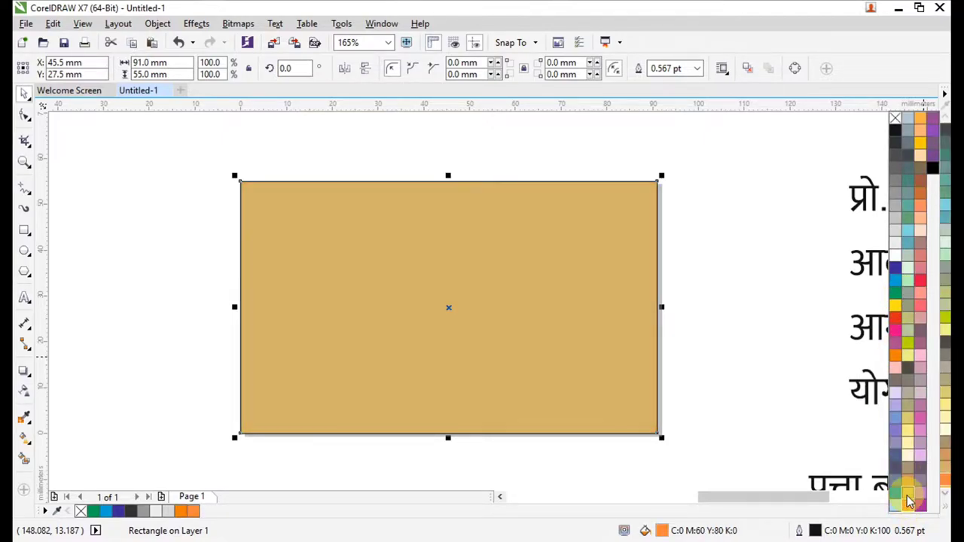
{"action": "left_click", "coordinate": [907, 422]}
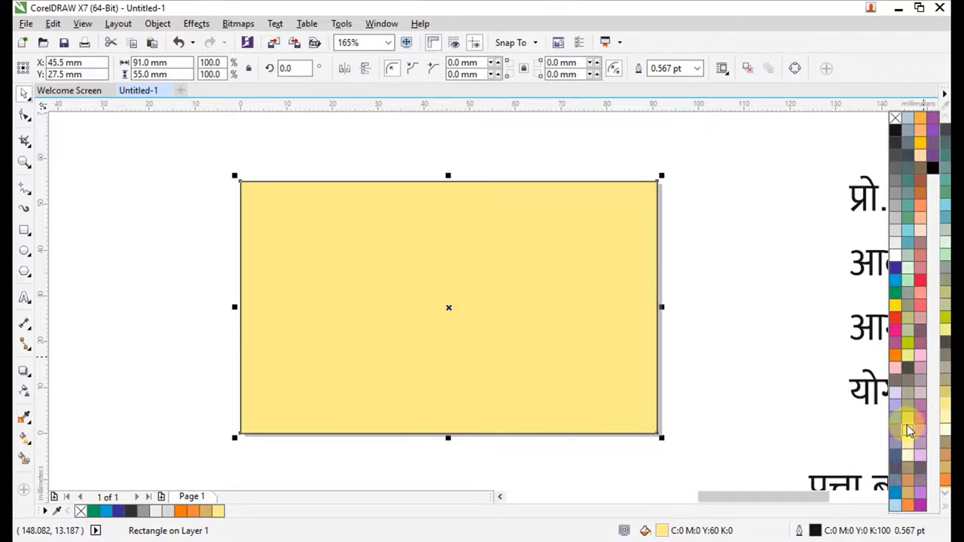
{"action": "left_click", "coordinate": [907, 404]}
{"action": "left_click", "coordinate": [909, 352]}
{"action": "left_click", "coordinate": [897, 343]}
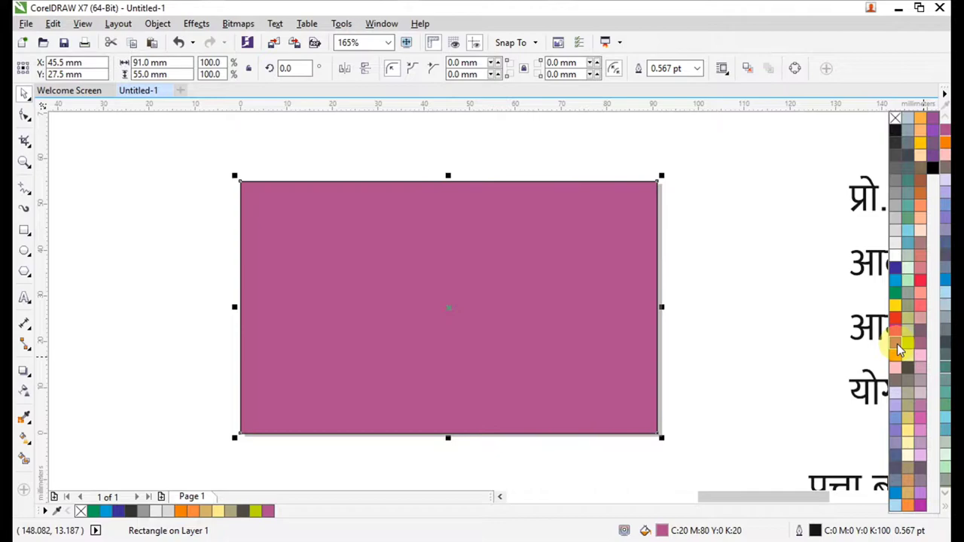
{"action": "left_click", "coordinate": [897, 229]}
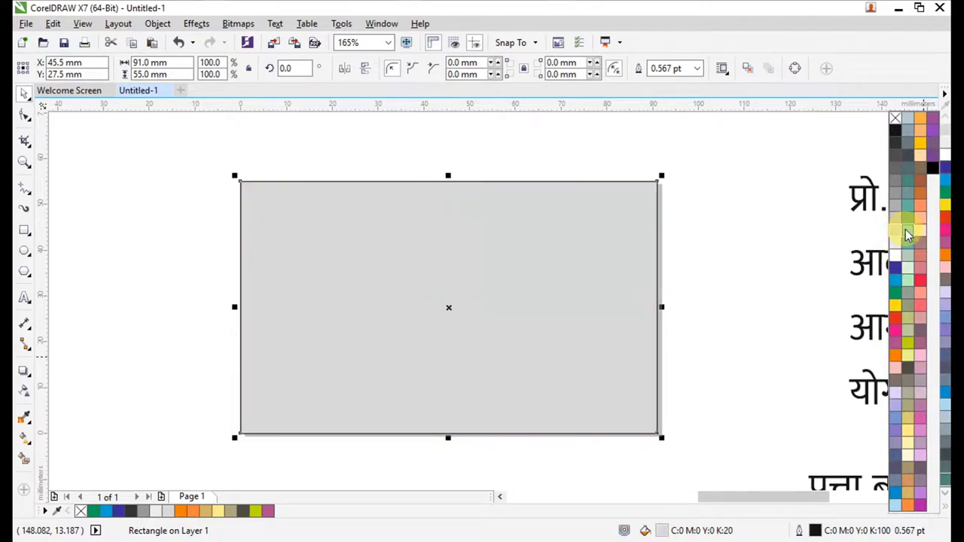
Give the card rectangle a light turquoise fill and outline, C:60 M:0 Y:20 K:0
{"action": "left_click", "coordinate": [905, 229]}
{"action": "right_click", "coordinate": [907, 230]}
{"action": "scroll", "coordinate": [722, 249], "scroll_direction": "down", "scroll_amount": 4}
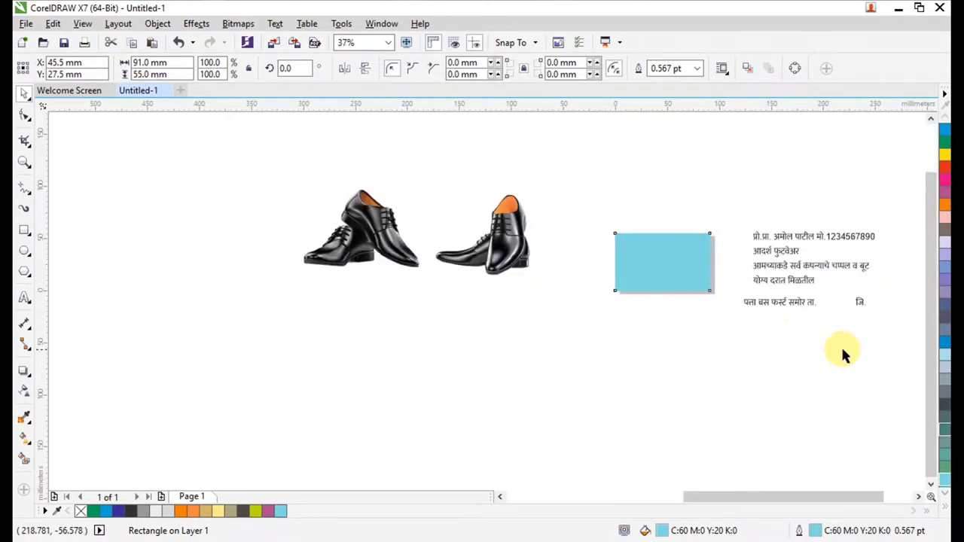
Select the four-line text block beside the card and break it apart into separate lines
{"action": "scroll", "coordinate": [827, 271], "scroll_direction": "up", "scroll_amount": 2}
{"action": "left_click", "coordinate": [712, 202]}
{"action": "scroll", "coordinate": [640, 200], "scroll_direction": "down", "scroll_amount": 3}
{"action": "scroll", "coordinate": [655, 160], "scroll_direction": "up", "scroll_amount": 2}
{"action": "left_click_drag", "start_coordinate": [412, 183], "coordinate": [664, 414]}
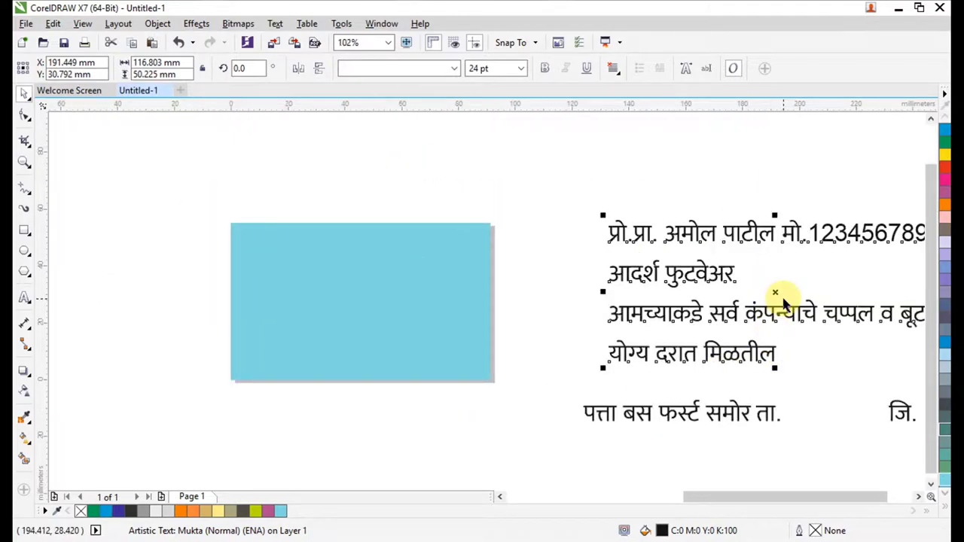
{"action": "left_click", "coordinate": [714, 171]}
{"action": "left_click_drag", "start_coordinate": [204, 183], "coordinate": [555, 383]}
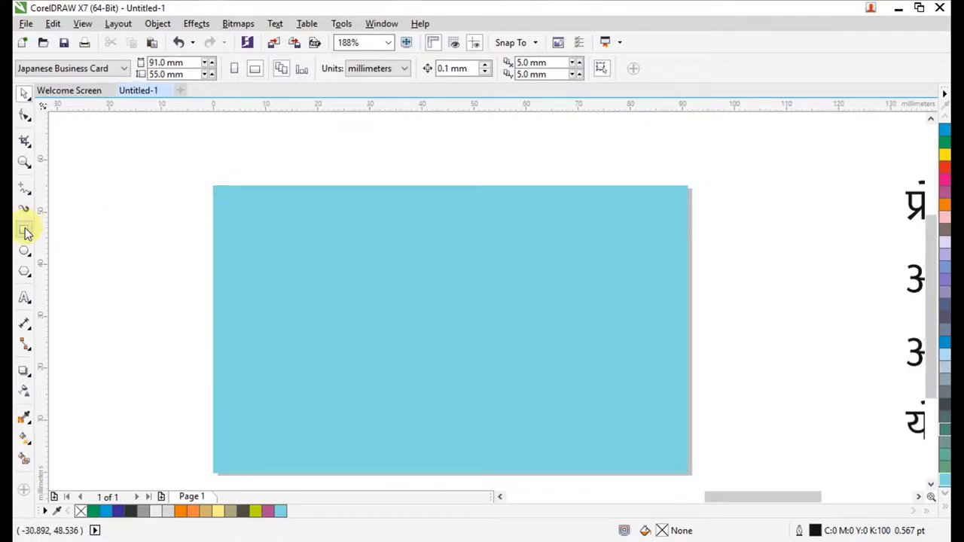
Draw a rectangle about 65 by 12 mm over the card's upper-left corner and convert it to curves
{"action": "left_click", "coordinate": [25, 231]}
{"action": "left_click_drag", "start_coordinate": [194, 167], "coordinate": [534, 229]}
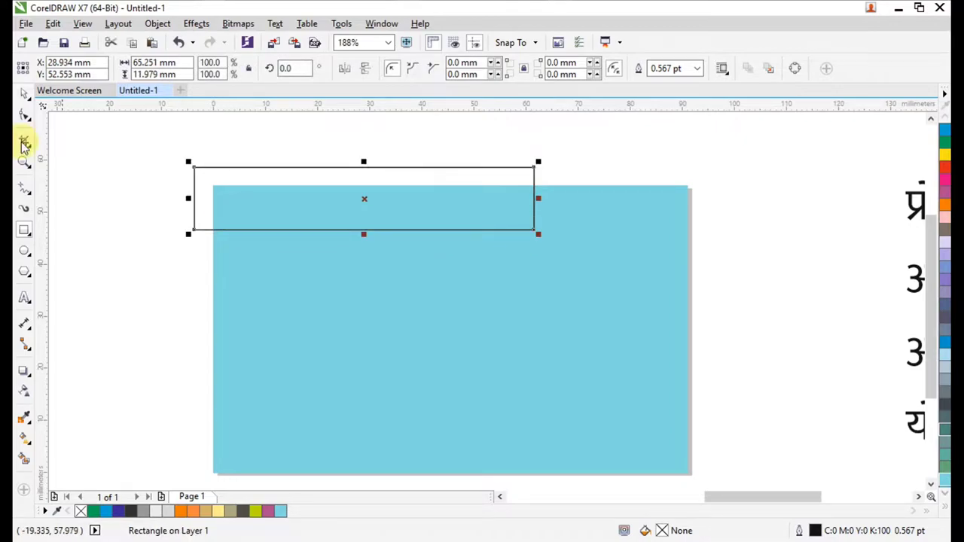
{"action": "left_click", "coordinate": [25, 118]}
{"action": "key", "text": "ctrl+q"}
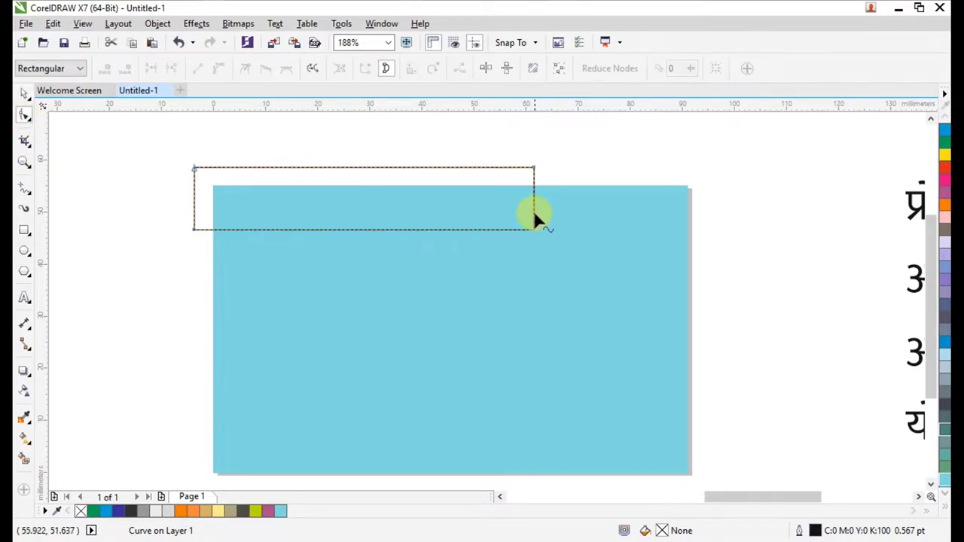
Slant the bar's right end by adding a node on its lower edge and deleting the lower-right corner node
{"action": "left_click", "coordinate": [530, 227]}
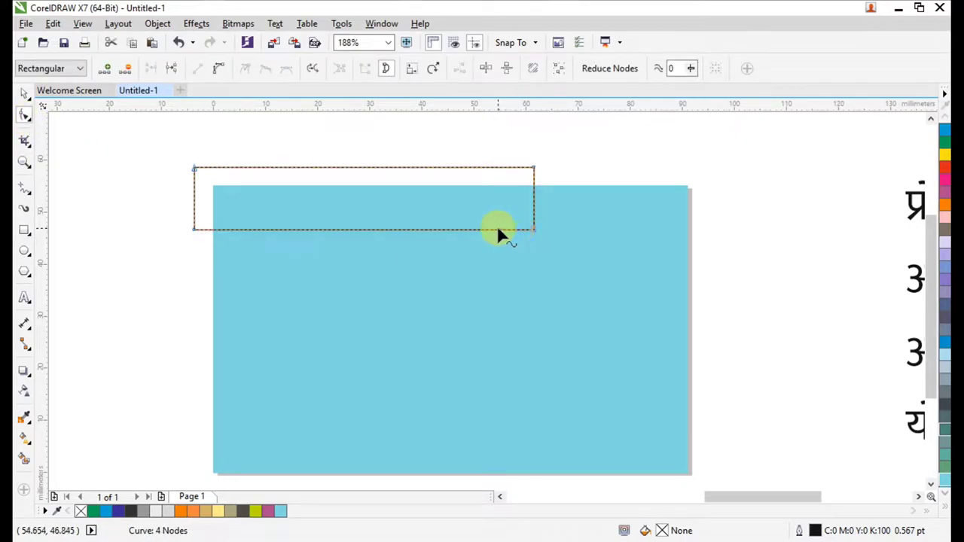
{"action": "left_click", "coordinate": [497, 230]}
{"action": "double_click", "coordinate": [497, 228]}
{"action": "double_click", "coordinate": [533, 228]}
Shift the slanted bar about 2 mm right and 2 mm down and PowerClip it inside the card rectangle
{"action": "left_click", "coordinate": [23, 94]}
{"action": "left_click_drag", "start_coordinate": [387, 234], "coordinate": [387, 224]}
{"action": "right_click", "coordinate": [387, 224]}
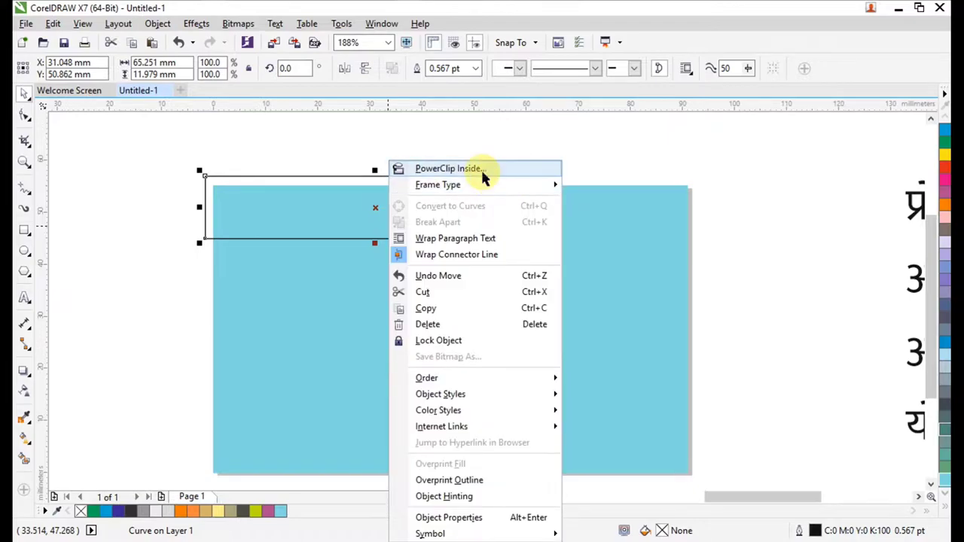
{"action": "left_click", "coordinate": [483, 172]}
{"action": "left_click", "coordinate": [576, 226]}
{"action": "left_click", "coordinate": [626, 160]}
Inside the card's PowerClip, copy the slanted bar to the lower-right corner and turn the copy by 180 degrees
{"action": "scroll", "coordinate": [552, 190], "scroll_direction": "down", "scroll_amount": 1}
{"action": "key", "text": "F2"}
{"action": "left_click_drag", "start_coordinate": [319, 155], "coordinate": [690, 382]}
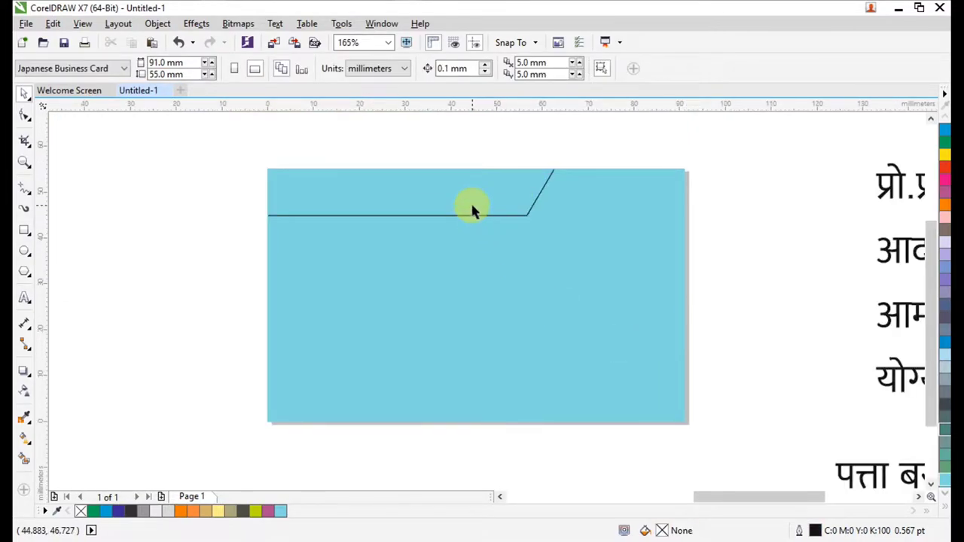
{"action": "double_click", "coordinate": [471, 202]}
{"action": "left_click_drag", "start_coordinate": [469, 197], "coordinate": [691, 429]}
{"action": "right_click", "coordinate": [644, 426]}
{"action": "left_click", "coordinate": [364, 70]}
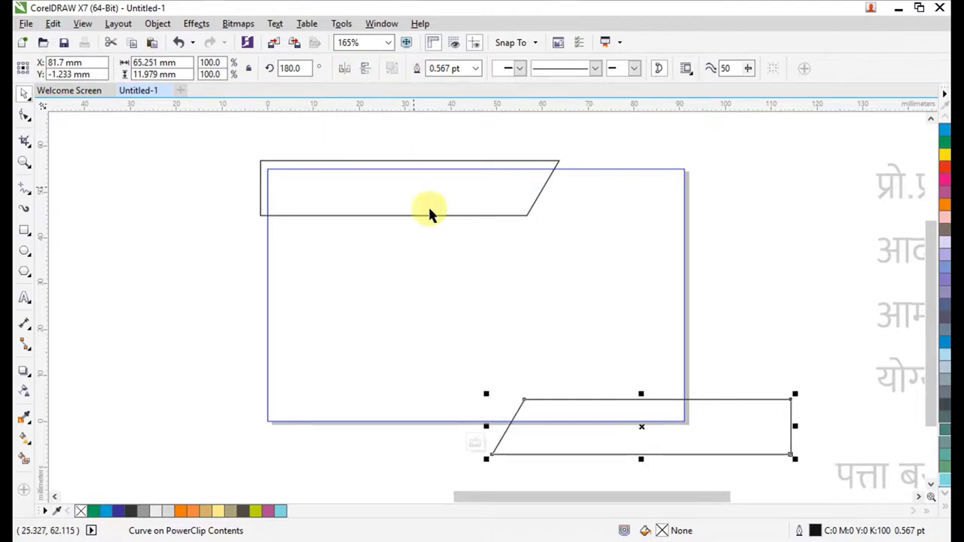
Move the copied bar up and left over the card's lower-right edge and finish editing the PowerClip
{"action": "left_click_drag", "start_coordinate": [633, 438], "coordinate": [579, 409]}
{"action": "left_click", "coordinate": [713, 301]}
{"action": "left_click", "coordinate": [706, 295]}
{"action": "scroll", "coordinate": [696, 294], "scroll_direction": "down", "scroll_amount": 2}
{"action": "key", "text": "F2"}
{"action": "left_click_drag", "start_coordinate": [400, 203], "coordinate": [848, 393]}
{"action": "left_click_drag", "start_coordinate": [264, 203], "coordinate": [686, 449]}
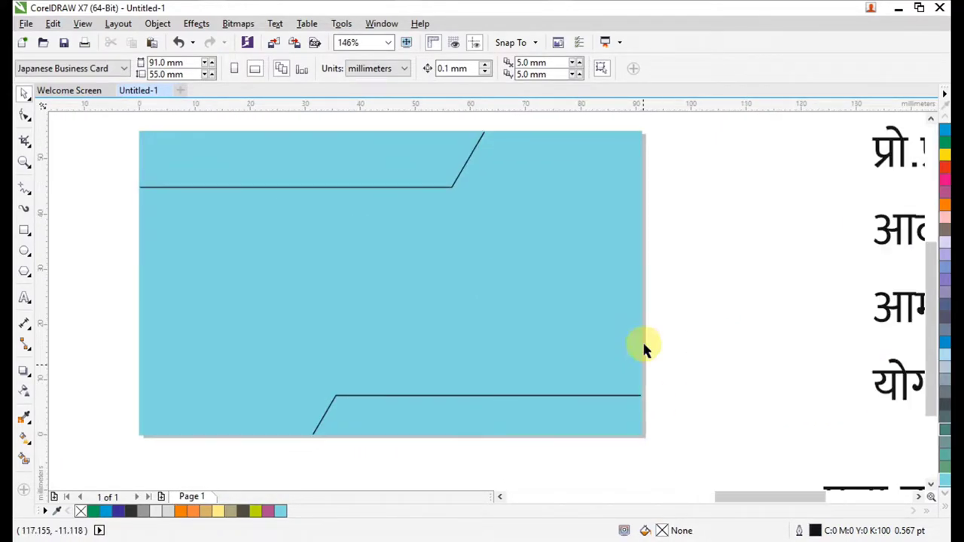
{"action": "scroll", "coordinate": [643, 345], "scroll_direction": "down", "scroll_amount": 2}
{"action": "key", "text": "F2"}
{"action": "left_click_drag", "start_coordinate": [441, 218], "coordinate": [663, 387]}
{"action": "key", "text": "F2"}
{"action": "left_click_drag", "start_coordinate": [340, 204], "coordinate": [814, 476]}
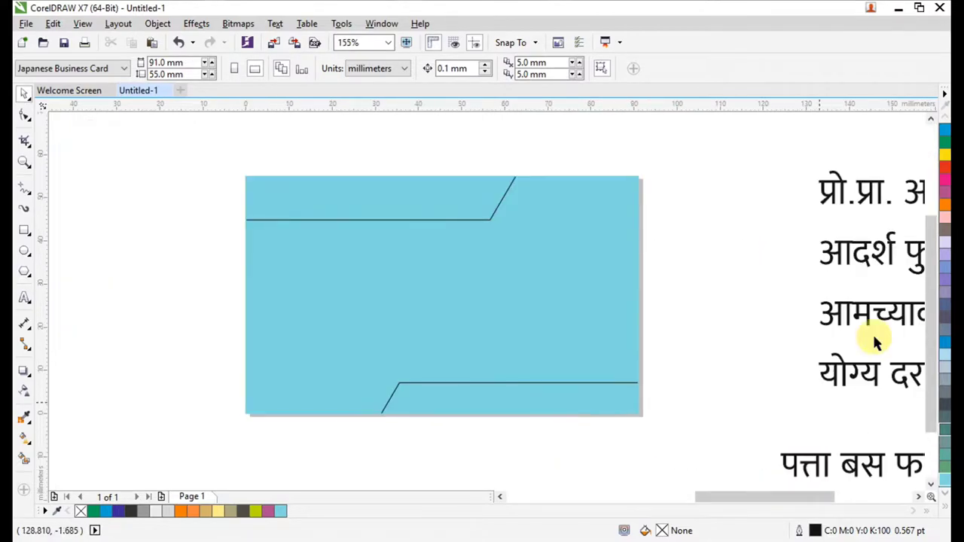
Move the proprietor name and mobile line into the card's top bar and scale it down to about 10.8 pt
{"action": "left_click", "coordinate": [867, 192]}
{"action": "left_click_drag", "start_coordinate": [299, 195], "coordinate": [299, 195]}
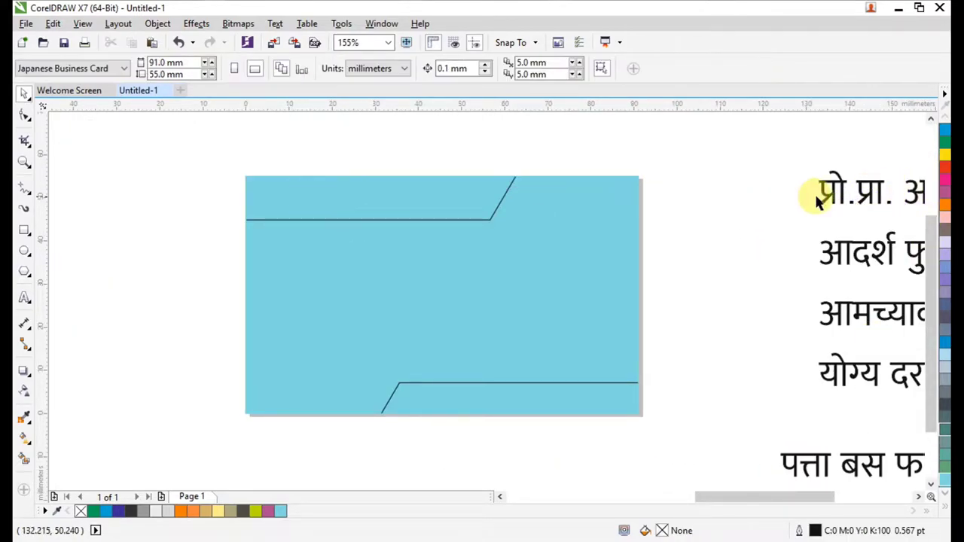
{"action": "left_click", "coordinate": [868, 199]}
{"action": "left_click_drag", "start_coordinate": [879, 194], "coordinate": [302, 209]}
{"action": "key", "text": "z"}
{"action": "left_click_drag", "start_coordinate": [163, 140], "coordinate": [695, 280]}
{"action": "scroll", "coordinate": [753, 280], "scroll_direction": "down", "scroll_amount": 2}
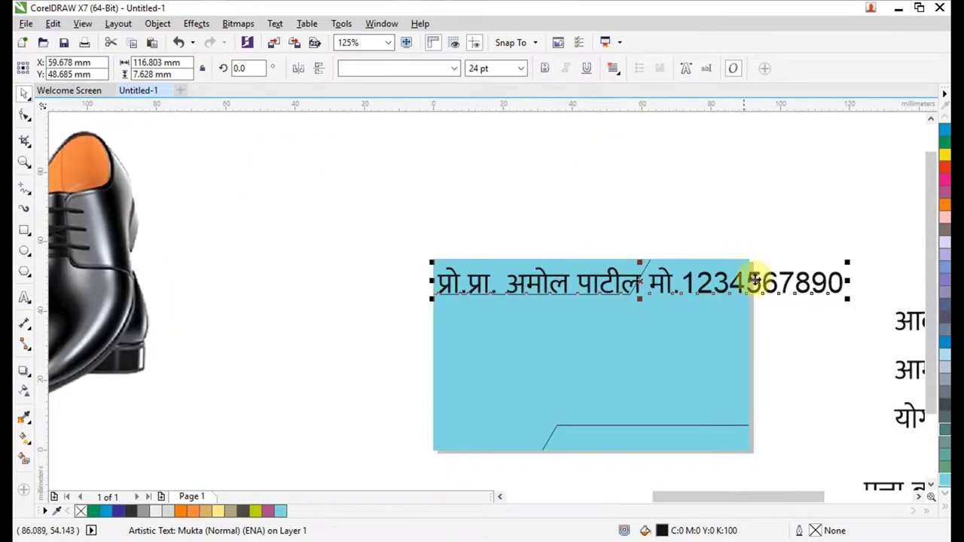
{"action": "left_click_drag", "start_coordinate": [847, 299], "coordinate": [629, 294]}
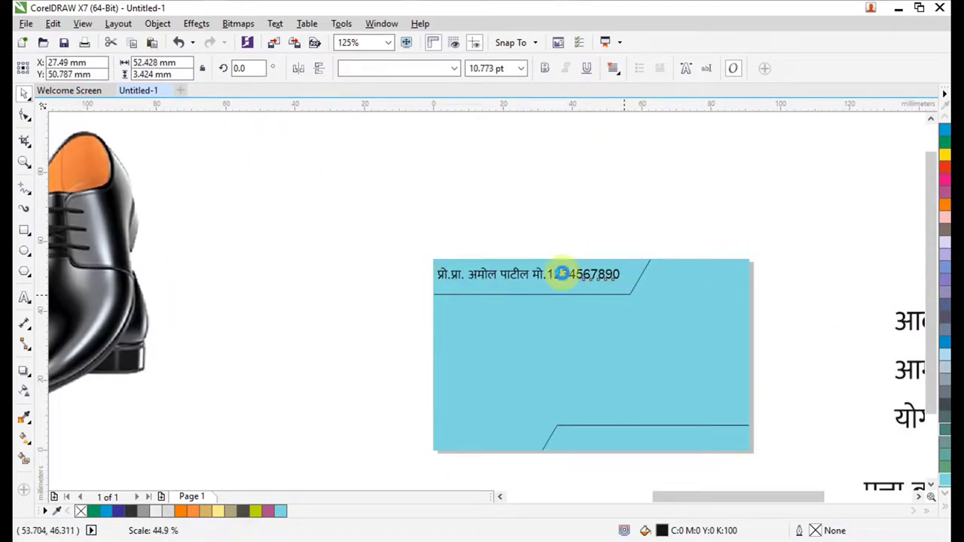
Enlarge the proprietor and mobile line slightly so it fills more of the top bar
{"action": "left_click_drag", "start_coordinate": [345, 215], "coordinate": [697, 338]}
{"action": "key", "text": "F2"}
{"action": "left_click_drag", "start_coordinate": [254, 225], "coordinate": [813, 413]}
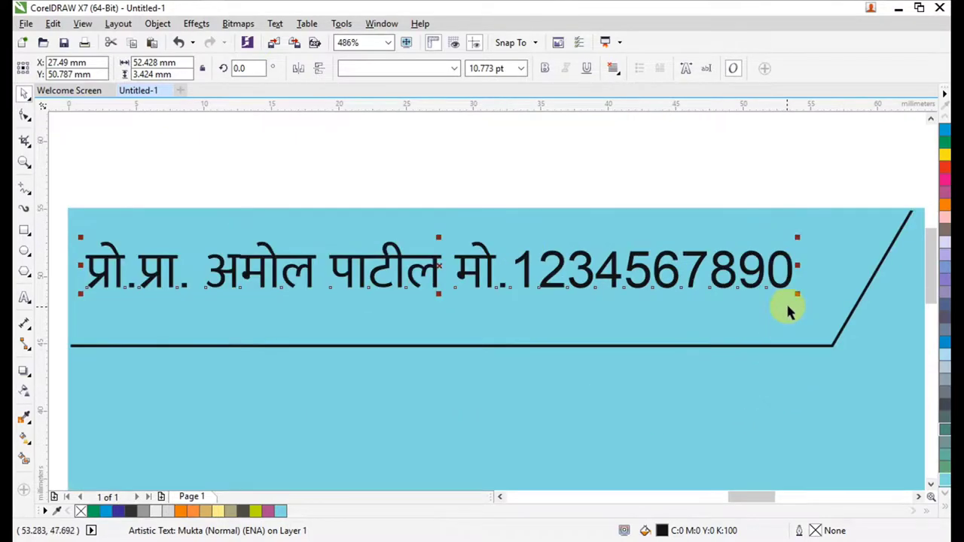
{"action": "left_click", "coordinate": [795, 298]}
{"action": "left_click", "coordinate": [749, 269]}
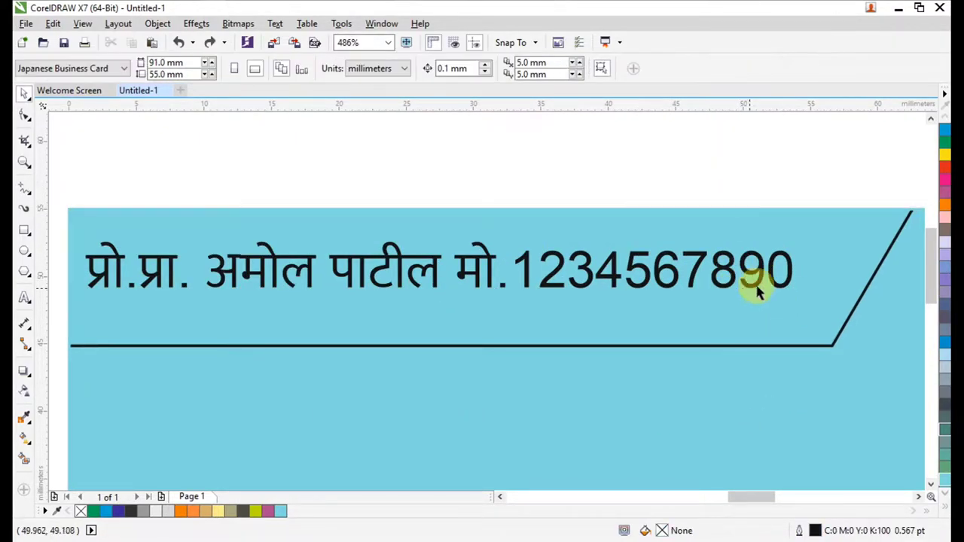
{"action": "left_click_drag", "start_coordinate": [795, 294], "coordinate": [799, 263]}
{"action": "left_click", "coordinate": [706, 179]}
{"action": "key", "text": "F3"}
{"action": "key", "text": "F3"}
Move the shop name line आदर्श फुटवेअर onto the card below the top bar
{"action": "key", "text": "F2"}
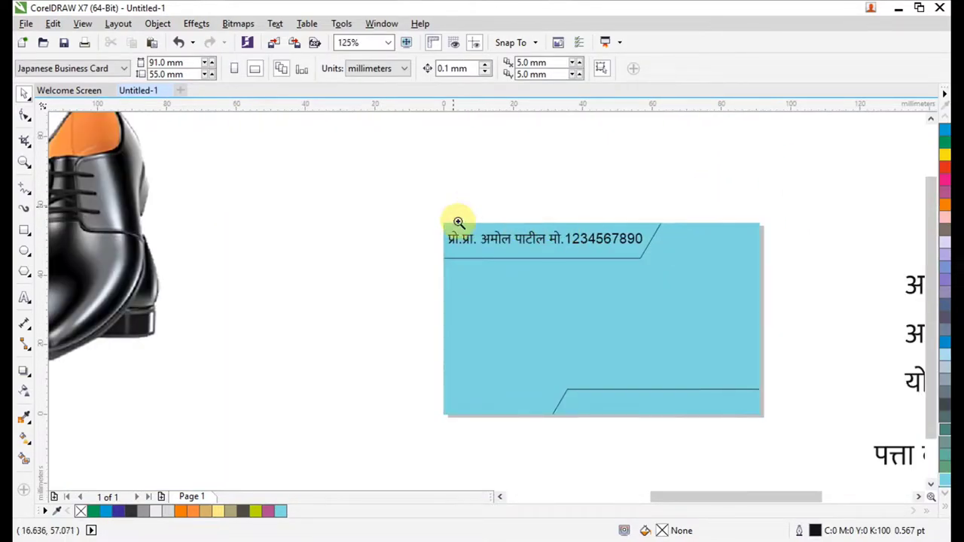
{"action": "left_click_drag", "start_coordinate": [457, 221], "coordinate": [950, 454]}
{"action": "key", "text": "F3"}
{"action": "key", "text": "F3"}
{"action": "key", "text": "F2"}
{"action": "left_click_drag", "start_coordinate": [311, 193], "coordinate": [347, 262]}
{"action": "scroll", "coordinate": [766, 306], "scroll_direction": "up", "scroll_amount": 2}
{"action": "left_click_drag", "start_coordinate": [795, 361], "coordinate": [452, 327]}
{"action": "scroll", "coordinate": [474, 369], "scroll_direction": "up", "scroll_amount": 3}
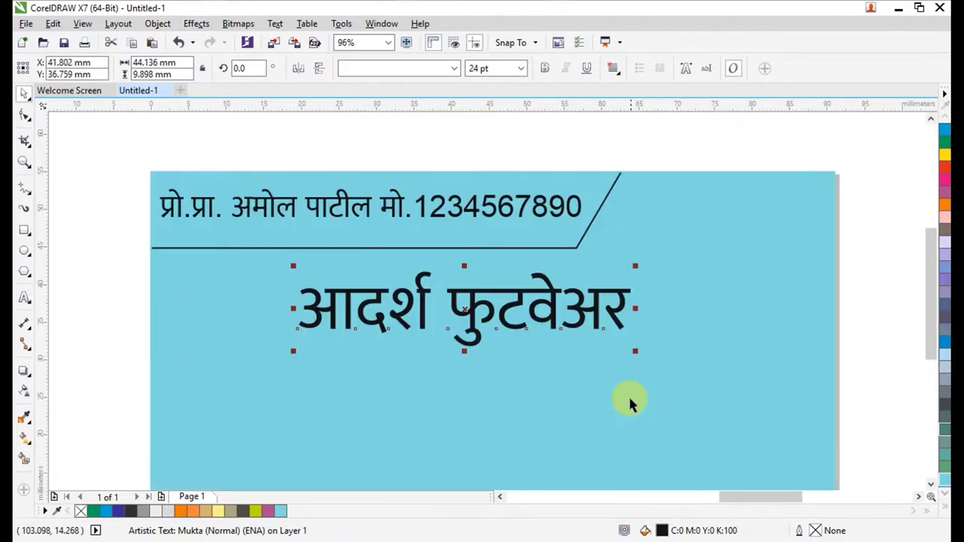
Align the shop name's centre horizontally with the card rectangle
{"action": "left_click", "coordinate": [636, 387], "text": "shift"}
{"action": "key", "text": "c"}
{"action": "left_click", "coordinate": [911, 315]}
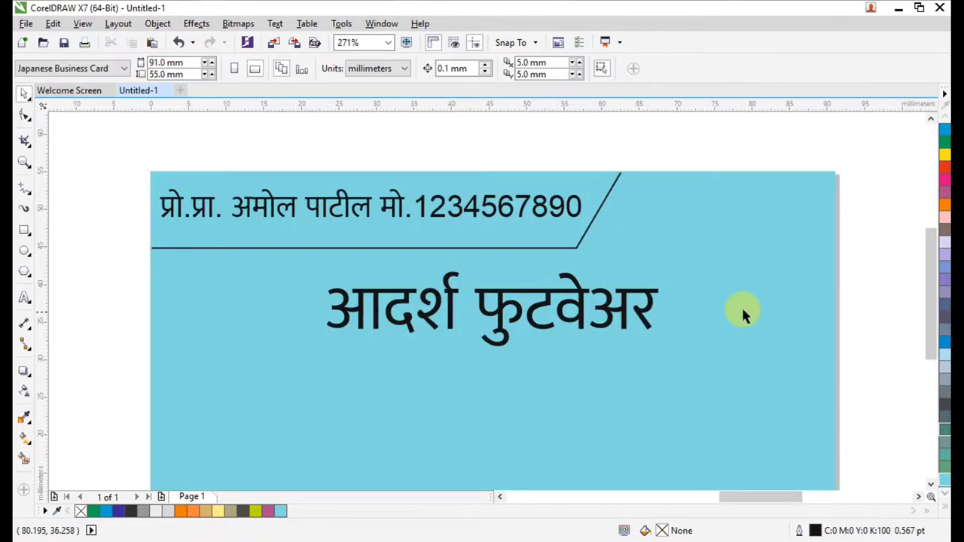
Enlarge the shop name about its centre to roughly 36 pt and nudge it slightly down
{"action": "left_click", "coordinate": [641, 316]}
{"action": "left_click_drag", "start_coordinate": [662, 350], "coordinate": [745, 385]}
{"action": "left_click_drag", "start_coordinate": [555, 281], "coordinate": [555, 286]}
Set the shop name's font to Mukta ExtraBold
{"action": "left_click", "coordinate": [454, 68]}
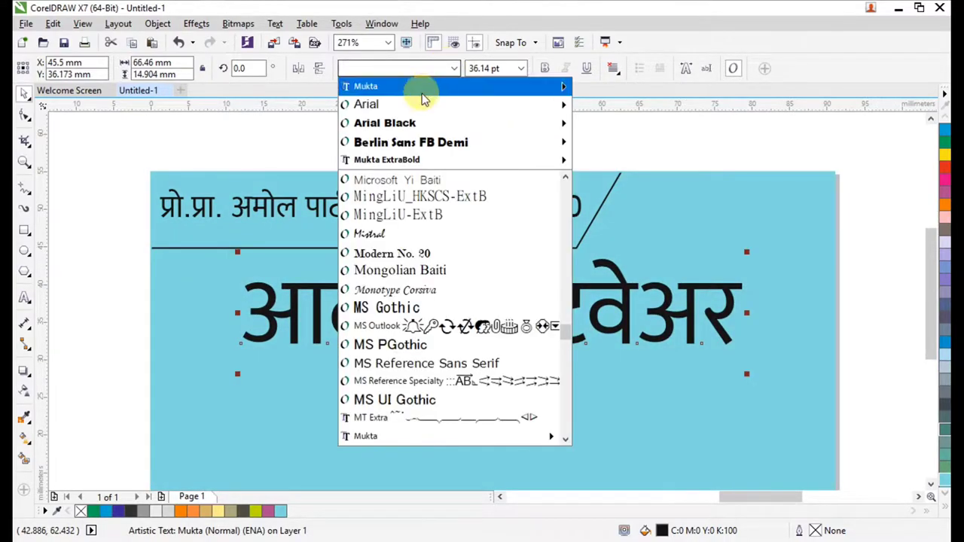
{"action": "left_click", "coordinate": [425, 89]}
{"action": "left_click", "coordinate": [454, 68]}
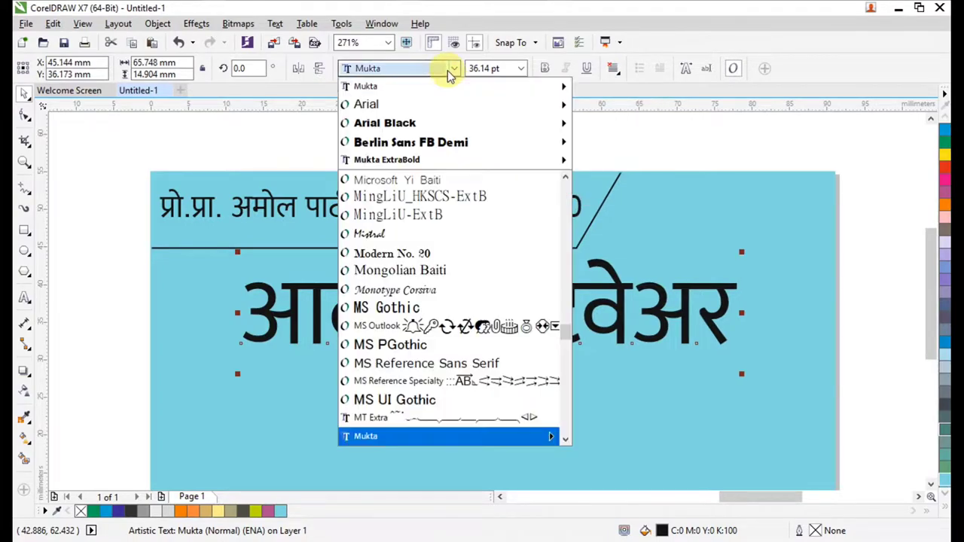
{"action": "mouse_move", "coordinate": [441, 86]}
{"action": "left_click", "coordinate": [622, 190]}
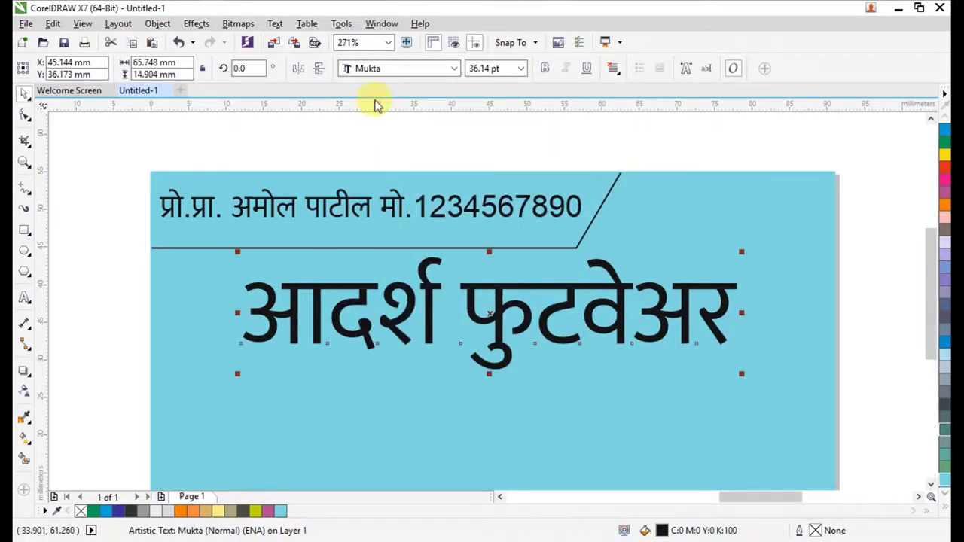
{"action": "left_click", "coordinate": [405, 68]}
{"action": "mouse_move", "coordinate": [402, 88]}
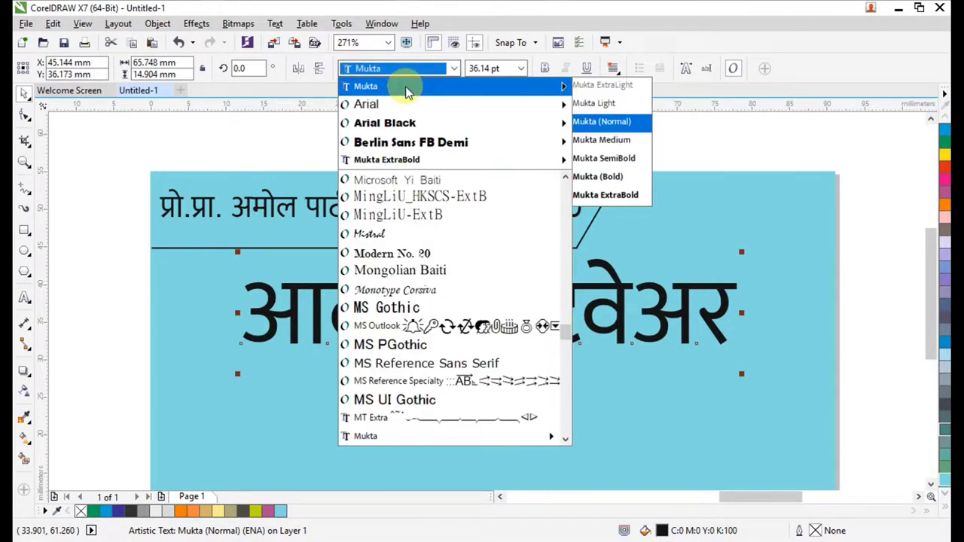
{"action": "left_click", "coordinate": [631, 200]}
{"action": "left_click", "coordinate": [668, 144]}
Centre the bold shop name horizontally on the card rectangle and nudge it slightly down
{"action": "left_click", "coordinate": [634, 320]}
{"action": "left_click", "coordinate": [688, 377], "text": "shift"}
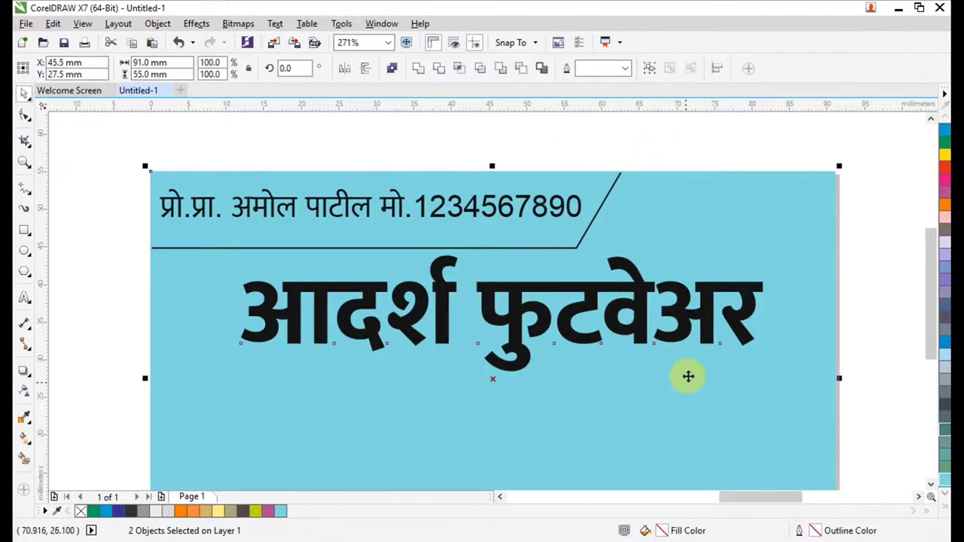
{"action": "key", "text": "c"}
{"action": "left_click", "coordinate": [686, 144]}
{"action": "left_click_drag", "start_coordinate": [628, 295], "coordinate": [631, 304]}
{"action": "left_click", "coordinate": [644, 172]}
Scale the shop name down about its centre to about 60 mm wide
{"action": "scroll", "coordinate": [644, 172], "scroll_direction": "down", "scroll_amount": 4}
{"action": "scroll", "coordinate": [644, 172], "scroll_direction": "down", "scroll_amount": 1}
{"action": "key", "text": "F2"}
{"action": "left_click_drag", "start_coordinate": [521, 189], "coordinate": [951, 292]}
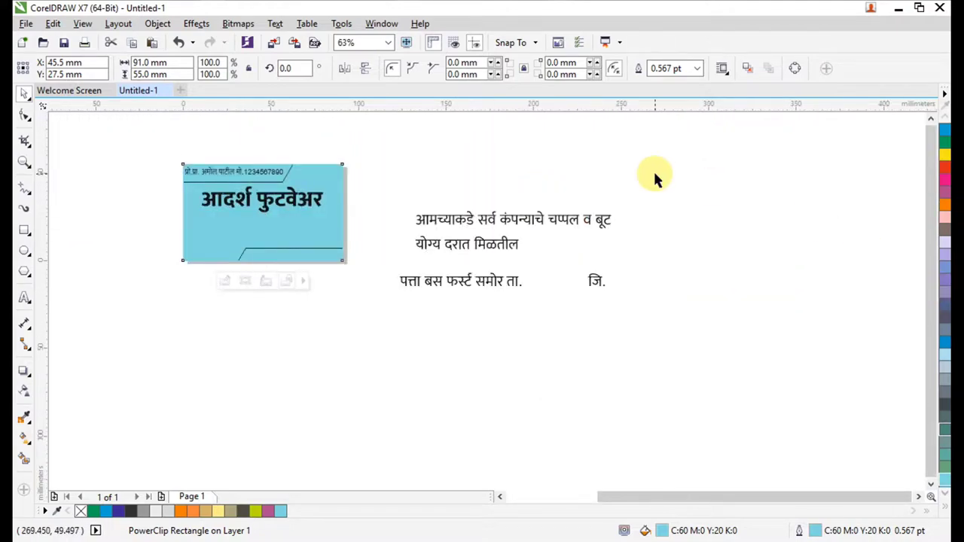
{"action": "left_click", "coordinate": [653, 174]}
{"action": "scroll", "coordinate": [544, 185], "scroll_direction": "down", "scroll_amount": 1}
{"action": "key", "text": "F2"}
{"action": "left_click_drag", "start_coordinate": [308, 140], "coordinate": [512, 248]}
{"action": "scroll", "coordinate": [451, 226], "scroll_direction": "up", "scroll_amount": 5}
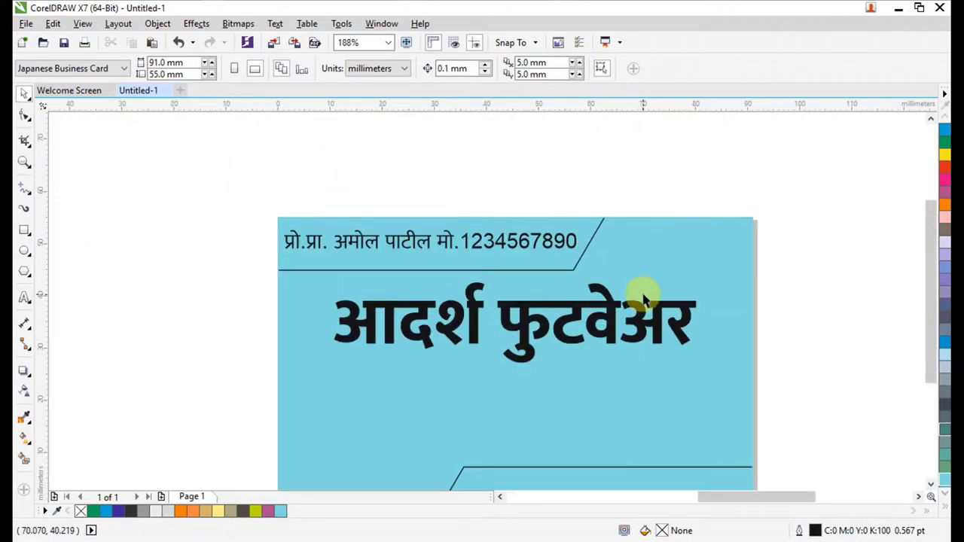
{"action": "left_click", "coordinate": [609, 305]}
{"action": "left_click_drag", "start_coordinate": [699, 366], "coordinate": [683, 362]}
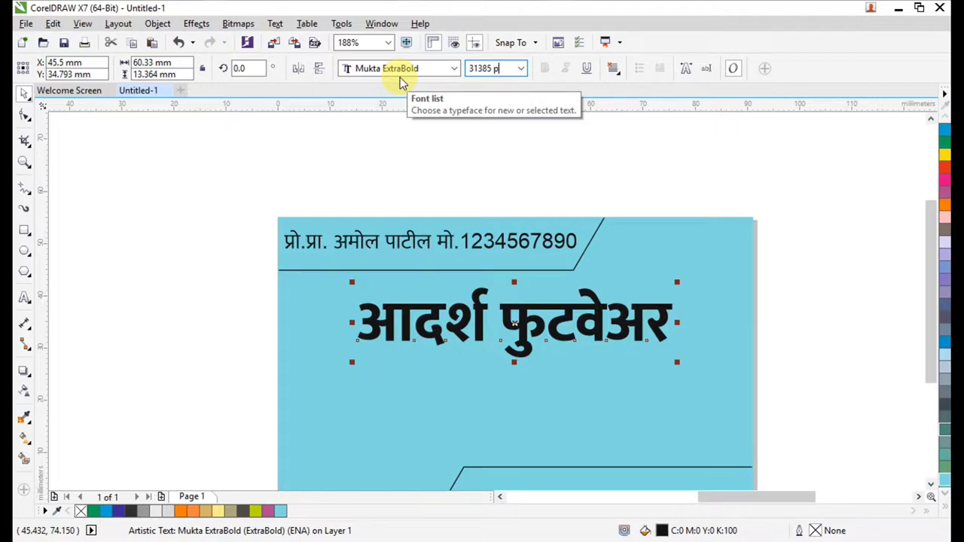
Round off the shop name's font size and reposition it in the middle of the card under the top bar
{"action": "key", "text": "Return"}
{"action": "left_click_drag", "start_coordinate": [472, 337], "coordinate": [518, 314]}
{"action": "left_click", "coordinate": [647, 188]}
Move the tagline आमच्याकडे सर्व कंपन्याचे चप्पल व बूट onto the card just below the shop name
{"action": "scroll", "coordinate": [572, 268], "scroll_direction": "down", "scroll_amount": 3}
{"action": "key", "text": "F2"}
{"action": "left_click_drag", "start_coordinate": [404, 196], "coordinate": [792, 332]}
{"action": "scroll", "coordinate": [792, 332], "scroll_direction": "up", "scroll_amount": 3}
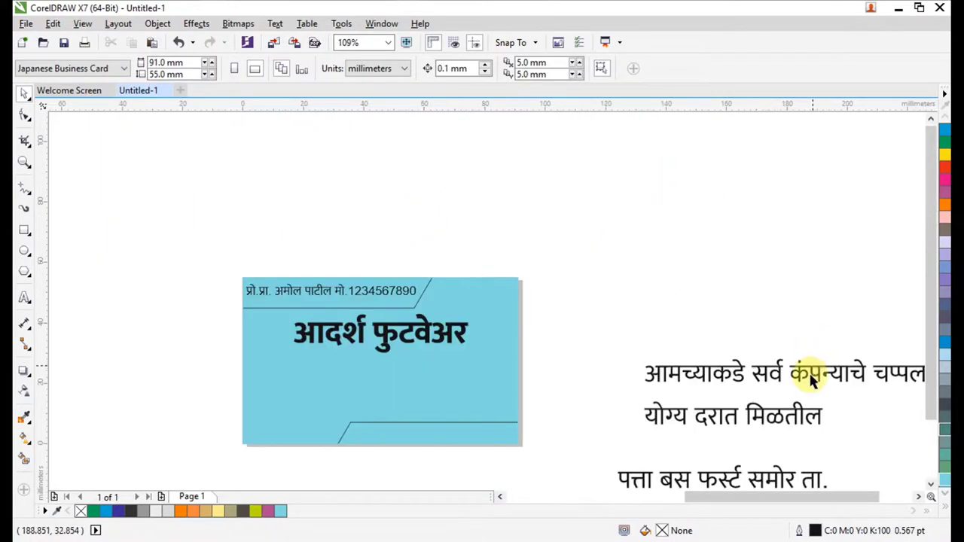
{"action": "left_click_drag", "start_coordinate": [813, 379], "coordinate": [398, 373]}
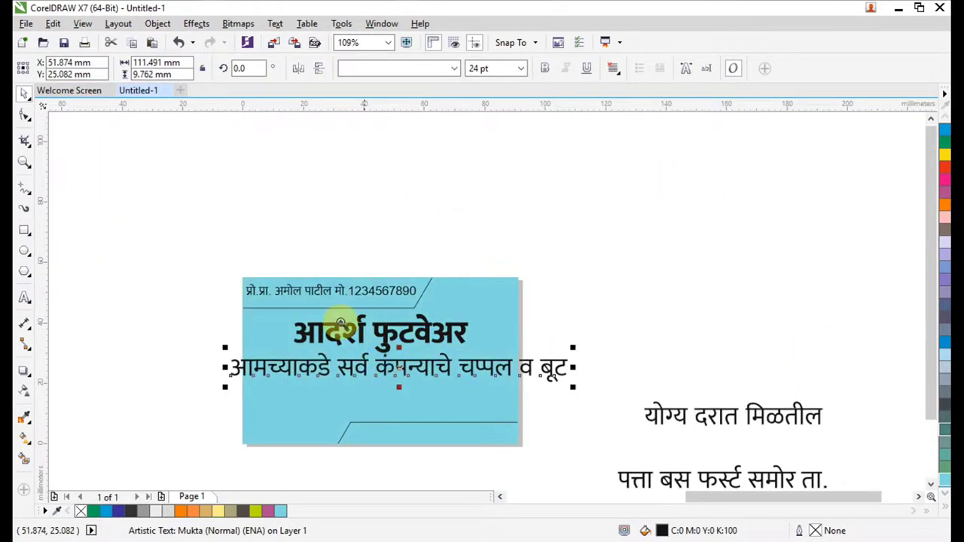
Shrink the tagline to fit the card, set its font size to 15 pt and centre it horizontally on the card
{"action": "scroll", "coordinate": [518, 363], "scroll_direction": "up", "scroll_amount": 3}
{"action": "scroll", "coordinate": [442, 226], "scroll_direction": "down", "scroll_amount": 3}
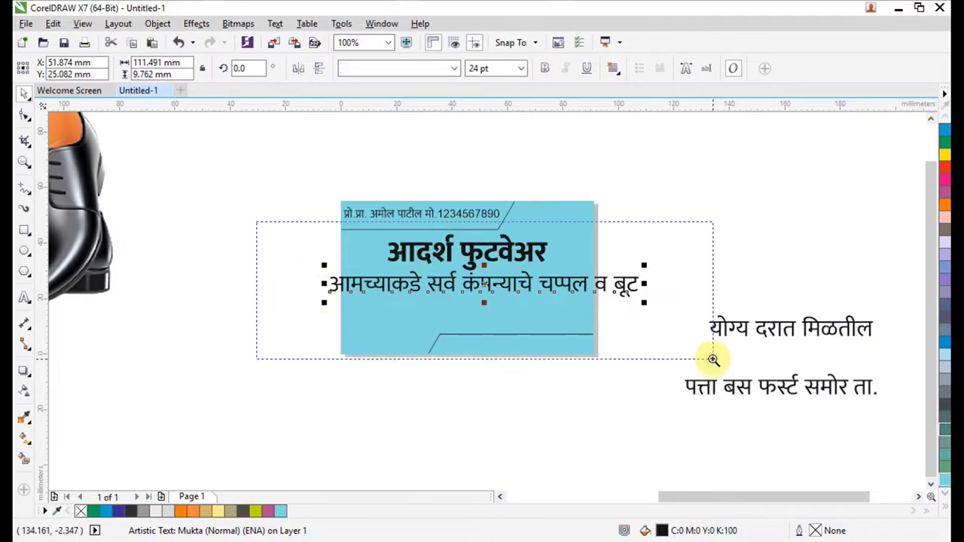
{"action": "scroll", "coordinate": [806, 340], "scroll_direction": "up", "scroll_amount": 2}
{"action": "left_click_drag", "start_coordinate": [794, 321], "coordinate": [747, 314]}
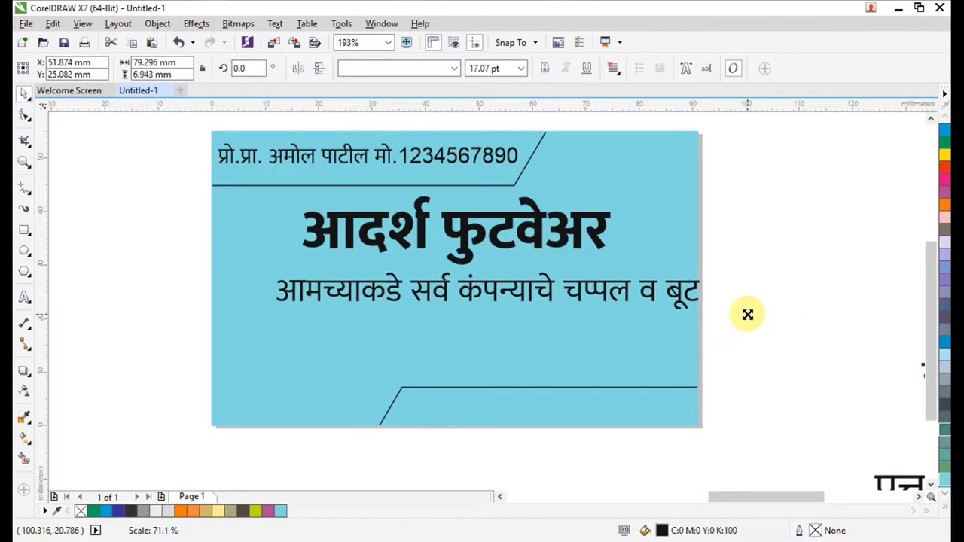
{"action": "left_click", "coordinate": [665, 350], "text": "shift"}
{"action": "key", "text": "c"}
{"action": "left_click", "coordinate": [616, 291]}
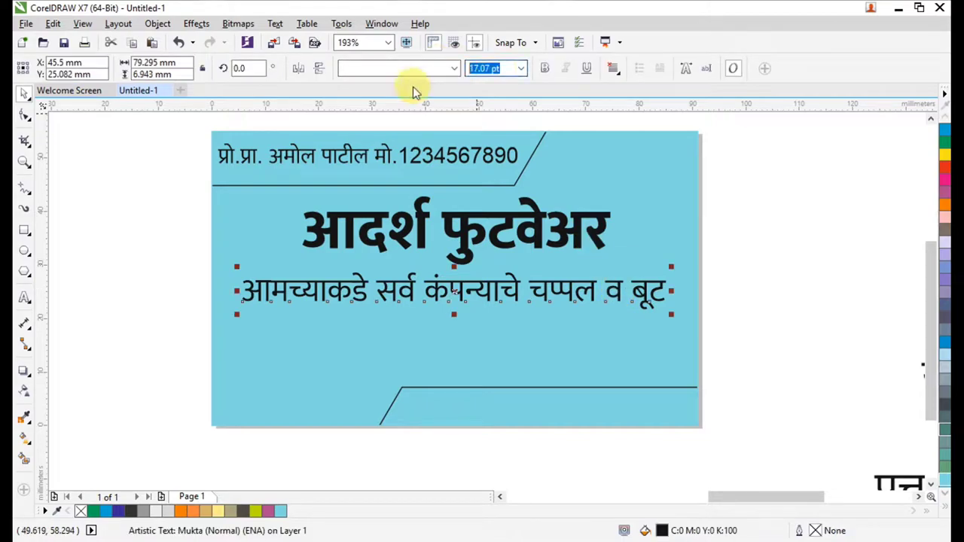
{"action": "type", "text": "15"}
{"action": "key", "text": "Return"}
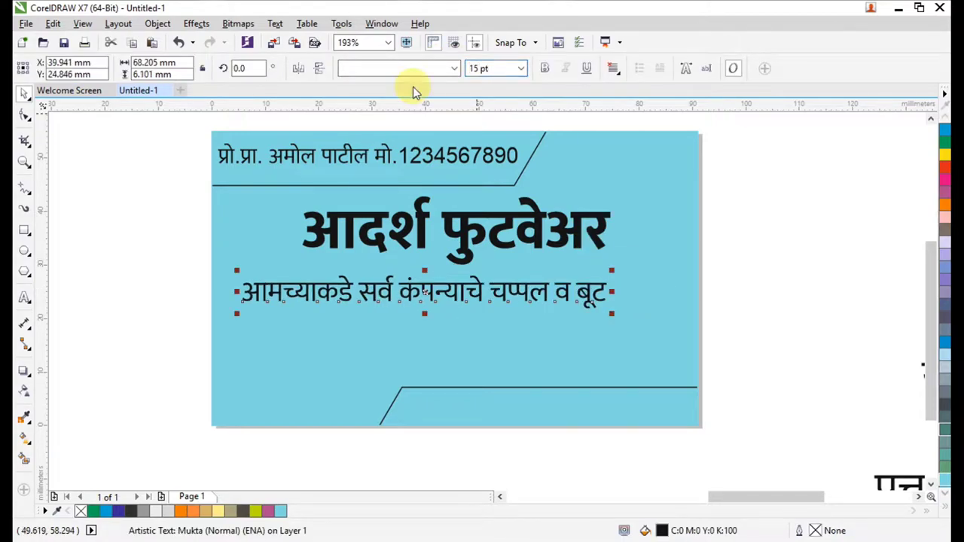
{"action": "left_click", "coordinate": [661, 361], "text": "shift"}
{"action": "key", "text": "c"}
{"action": "left_click", "coordinate": [805, 333]}
Bring the line योग्य दरात मिळतील next to the card and set its font size to 15 pt
{"action": "scroll", "coordinate": [628, 314], "scroll_direction": "down", "scroll_amount": 2}
{"action": "left_click_drag", "start_coordinate": [428, 249], "coordinate": [787, 399]}
{"action": "left_click_drag", "start_coordinate": [790, 329], "coordinate": [659, 329]}
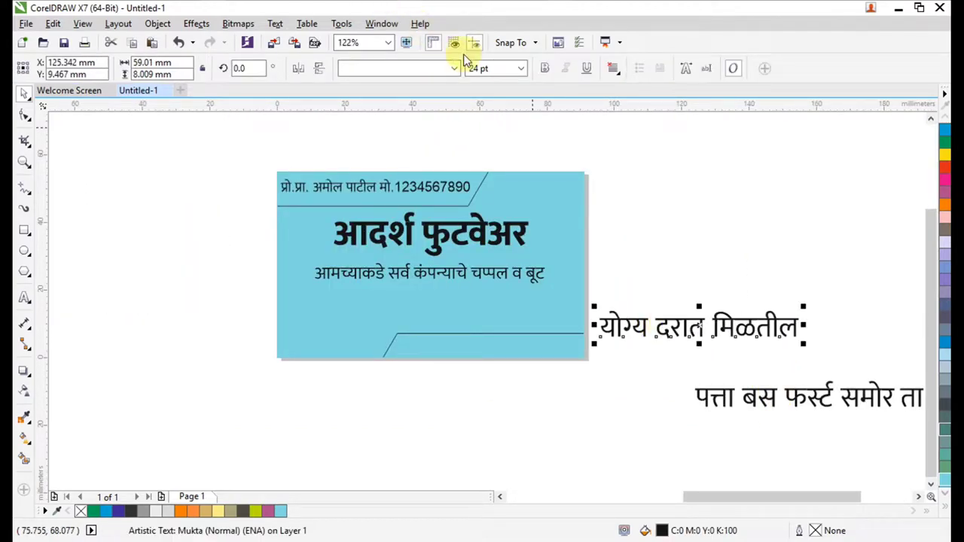
{"action": "type", "text": "15"}
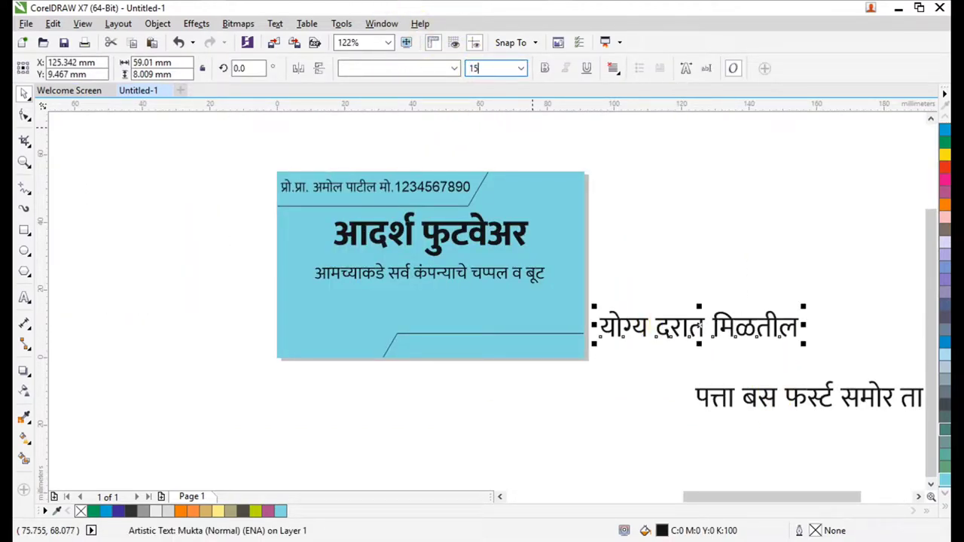
{"action": "key", "text": "Return"}
Place the line योग्य दरात मिळतील on the card directly beneath the first tagline line
{"action": "left_click_drag", "start_coordinate": [663, 328], "coordinate": [423, 291]}
{"action": "key", "text": "F2"}
{"action": "left_click_drag", "start_coordinate": [168, 203], "coordinate": [641, 329]}
{"action": "left_click", "coordinate": [803, 349]}
{"action": "left_click_drag", "start_coordinate": [172, 215], "coordinate": [862, 378]}
{"action": "left_click", "coordinate": [902, 362]}
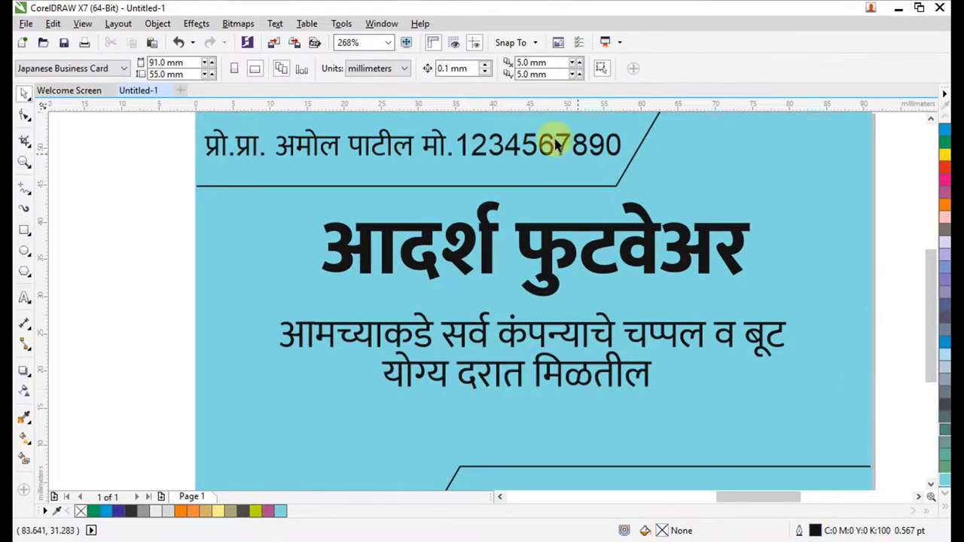
Edit the card's PowerClip contents to raise the top bar outline slightly, and finish editing
{"action": "double_click", "coordinate": [573, 173]}
{"action": "left_click_drag", "start_coordinate": [574, 172], "coordinate": [575, 158]}
{"action": "left_click", "coordinate": [131, 207], "text": "ctrl"}
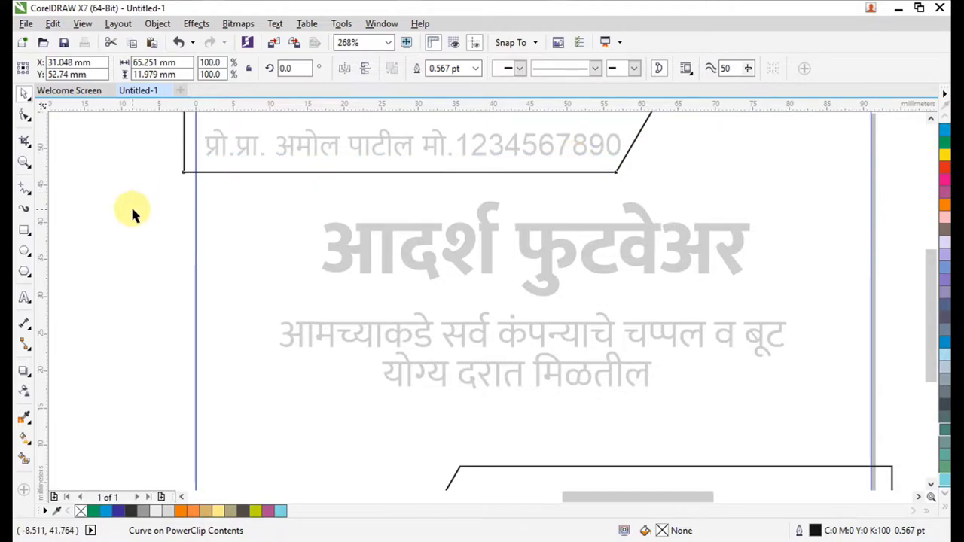
Move the shop name up closer to the top bar
{"action": "scroll", "coordinate": [465, 186], "scroll_direction": "down", "scroll_amount": 2}
{"action": "key", "text": "F2"}
{"action": "left_click_drag", "start_coordinate": [319, 127], "coordinate": [622, 256]}
{"action": "left_click_drag", "start_coordinate": [695, 358], "coordinate": [682, 326]}
Move both tagline lines up together beneath the shop name and fine-tune the text's vertical spacing
{"action": "scroll", "coordinate": [683, 326], "scroll_direction": "down", "scroll_amount": 2}
{"action": "key", "text": "F2"}
{"action": "left_click_drag", "start_coordinate": [406, 305], "coordinate": [820, 421]}
{"action": "left_click_drag", "start_coordinate": [181, 279], "coordinate": [823, 367]}
{"action": "left_click_drag", "start_coordinate": [570, 347], "coordinate": [571, 329]}
{"action": "left_click", "coordinate": [905, 382]}
{"action": "scroll", "coordinate": [655, 322], "scroll_direction": "down", "scroll_amount": 2}
{"action": "key", "text": "F2"}
{"action": "left_click_drag", "start_coordinate": [444, 247], "coordinate": [842, 388]}
{"action": "key", "text": "F2"}
{"action": "left_click_drag", "start_coordinate": [289, 239], "coordinate": [660, 382]}
{"action": "left_click_drag", "start_coordinate": [523, 297], "coordinate": [522, 302]}
{"action": "left_click", "coordinate": [879, 400]}
Select both tagline lines and check their font and size
{"action": "scroll", "coordinate": [622, 337], "scroll_direction": "down", "scroll_amount": 2}
{"action": "key", "text": "F2"}
{"action": "left_click_drag", "start_coordinate": [360, 224], "coordinate": [750, 371]}
{"action": "scroll", "coordinate": [314, 332], "scroll_direction": "down", "scroll_amount": 1}
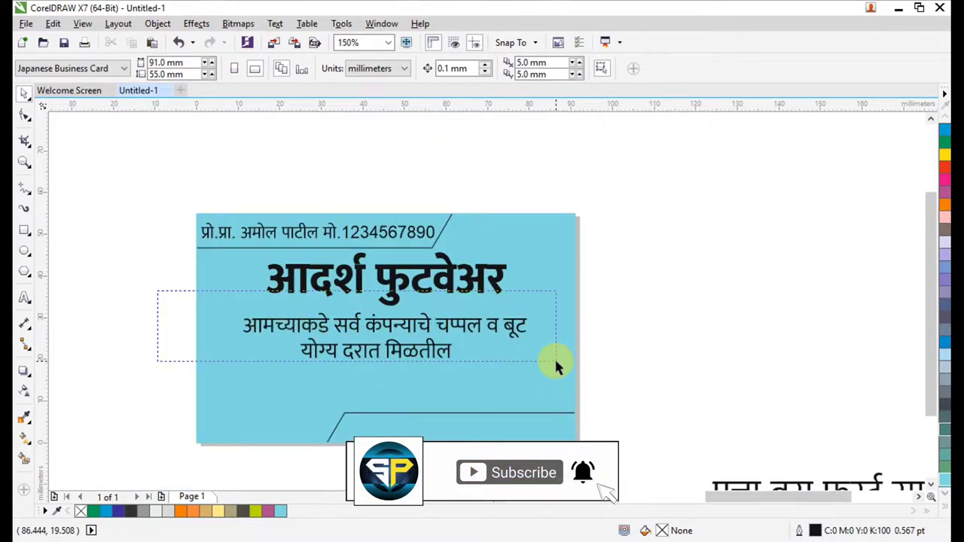
{"action": "left_click_drag", "start_coordinate": [555, 362], "coordinate": [556, 362]}
{"action": "key", "text": "F2"}
{"action": "left_click_drag", "start_coordinate": [246, 261], "coordinate": [631, 378]}
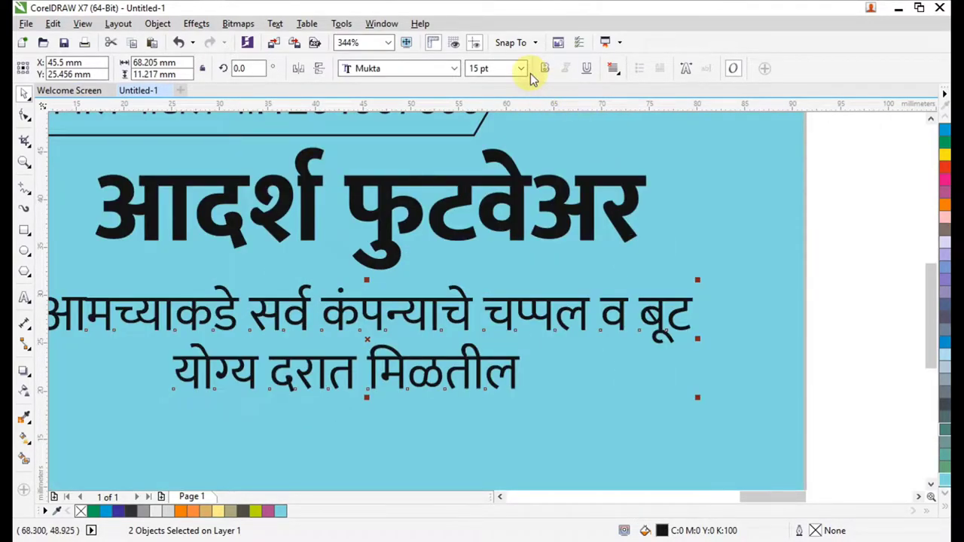
{"action": "scroll", "coordinate": [516, 160], "scroll_direction": "down", "scroll_amount": 3}
{"action": "left_click", "coordinate": [617, 207]}
Move the address line starting with पत्ता onto the card over the bottom bar
{"action": "scroll", "coordinate": [534, 171], "scroll_direction": "down", "scroll_amount": 1}
{"action": "key", "text": "F2"}
{"action": "left_click_drag", "start_coordinate": [421, 122], "coordinate": [584, 216]}
{"action": "key", "text": "F2"}
{"action": "left_click_drag", "start_coordinate": [434, 195], "coordinate": [738, 435]}
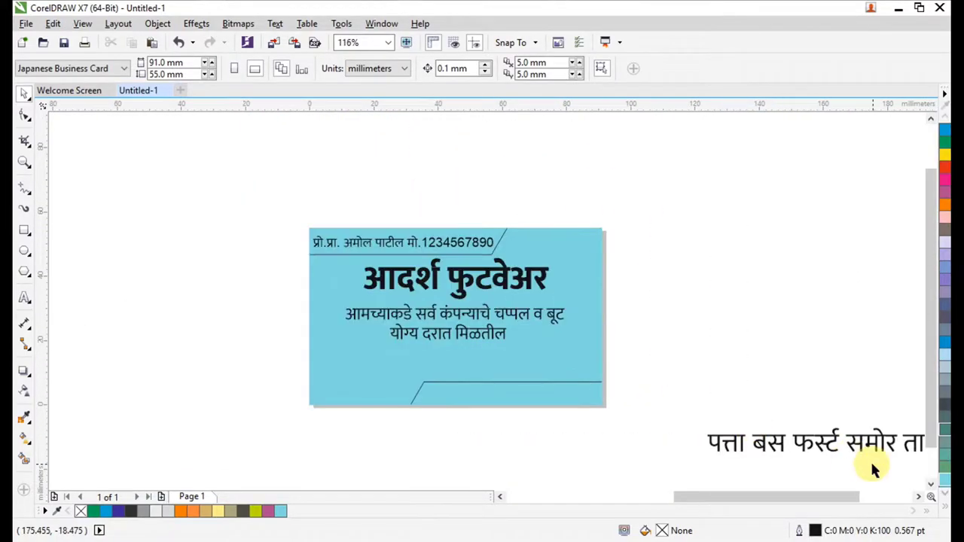
{"action": "left_click_drag", "start_coordinate": [865, 445], "coordinate": [555, 403]}
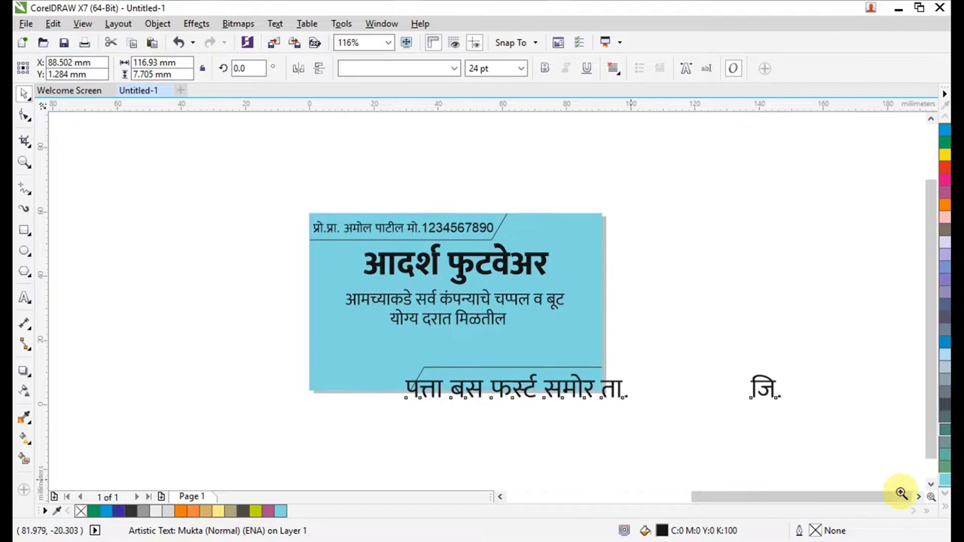
Shrink the address line to fit the card and set its font size to 12 pt
{"action": "scroll", "coordinate": [660, 325], "scroll_direction": "up", "scroll_amount": 2}
{"action": "left_click_drag", "start_coordinate": [698, 269], "coordinate": [385, 252]}
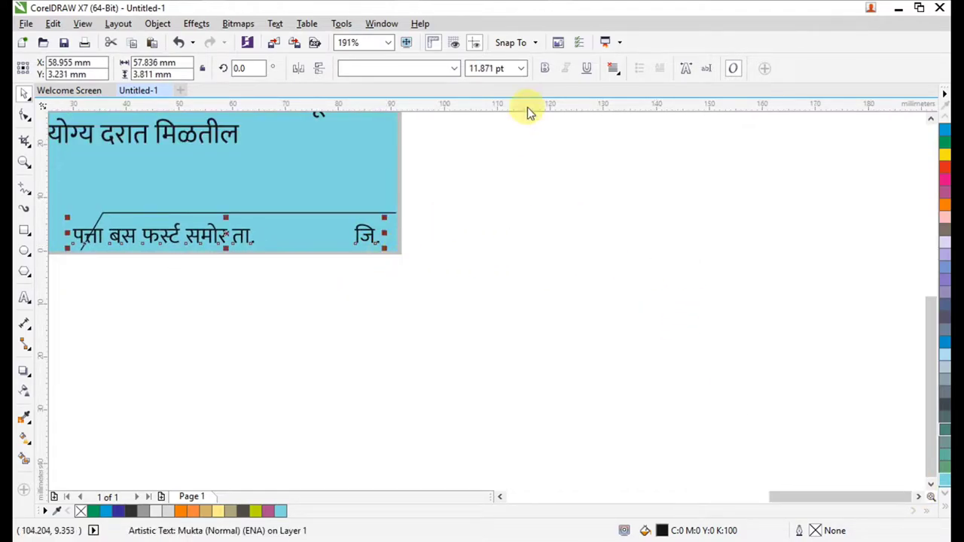
{"action": "type", "text": "12"}
{"action": "key", "text": "Return"}
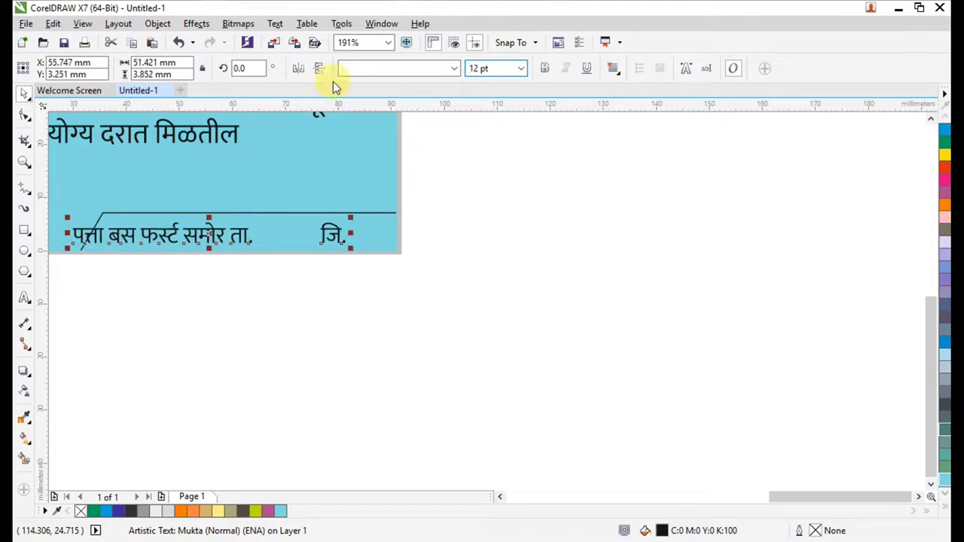
Shift the address line right so it sits inside the slanted bottom bar
{"action": "scroll", "coordinate": [246, 198], "scroll_direction": "down", "scroll_amount": 2}
{"action": "left_click_drag", "start_coordinate": [265, 211], "coordinate": [286, 263]}
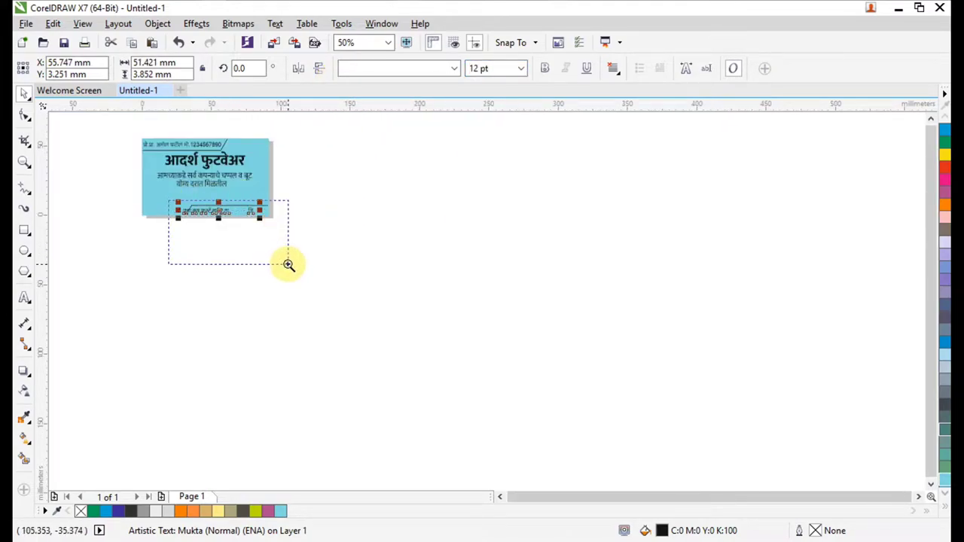
{"action": "scroll", "coordinate": [362, 233], "scroll_direction": "up", "scroll_amount": 1}
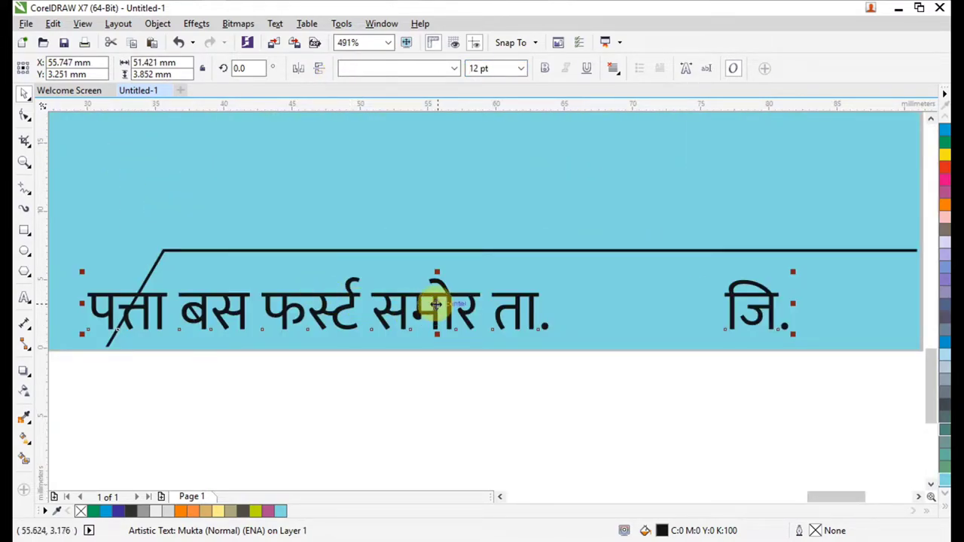
{"action": "left_click_drag", "start_coordinate": [440, 303], "coordinate": [529, 295]}
Insert a spaced hyphen after पत्ता in the address line
{"action": "scroll", "coordinate": [334, 235], "scroll_direction": "down", "scroll_amount": 4}
{"action": "scroll", "coordinate": [354, 329], "scroll_direction": "up", "scroll_amount": 4}
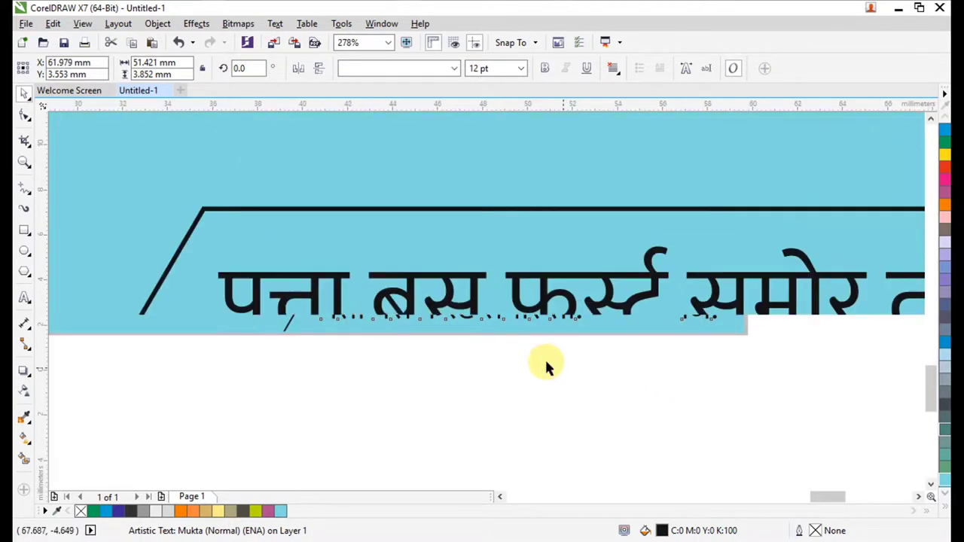
{"action": "double_click", "coordinate": [348, 274]}
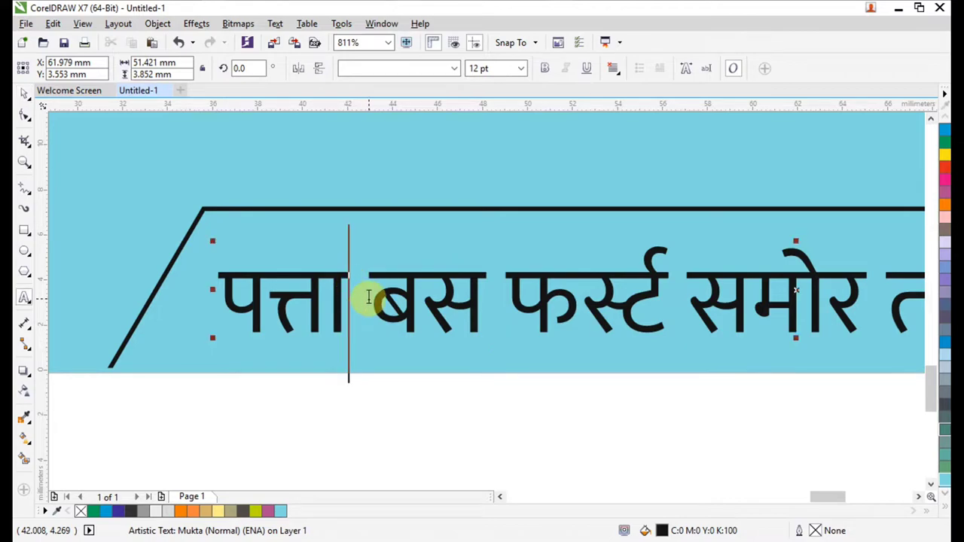
{"action": "type", "text": "-"}
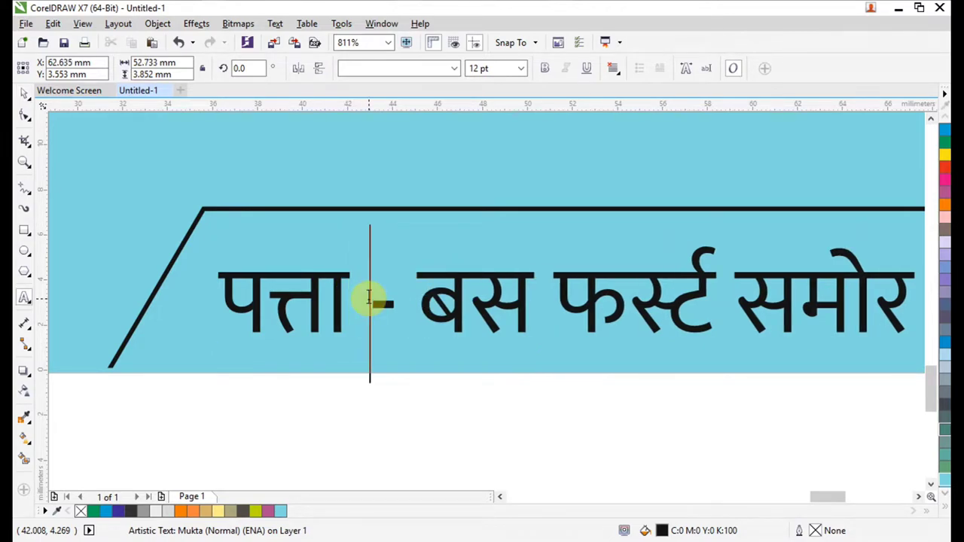
{"action": "scroll", "coordinate": [332, 336], "scroll_direction": "down", "scroll_amount": 3}
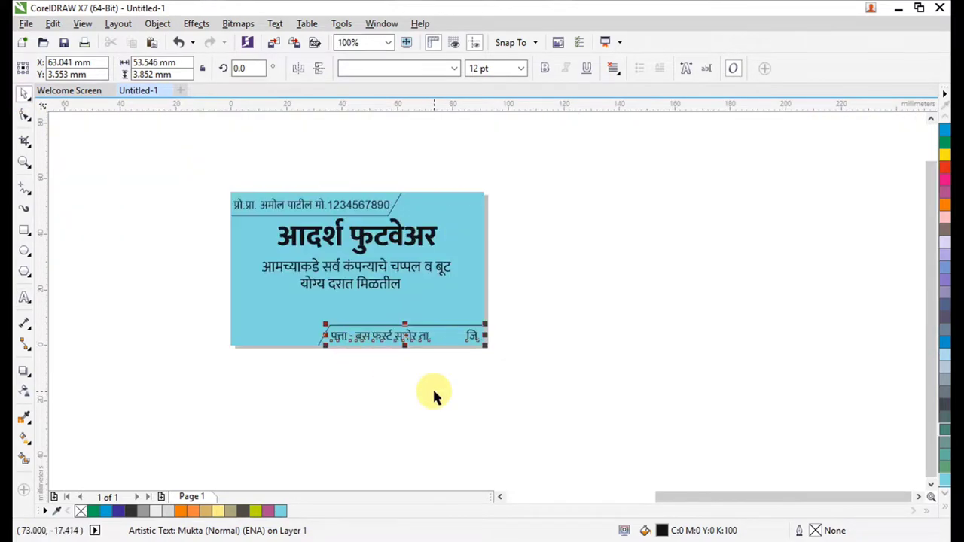
{"action": "left_click", "coordinate": [432, 387]}
Shift the address line about 1 mm left within the bottom bar
{"action": "key", "text": "F2"}
{"action": "left_click_drag", "start_coordinate": [204, 174], "coordinate": [498, 353]}
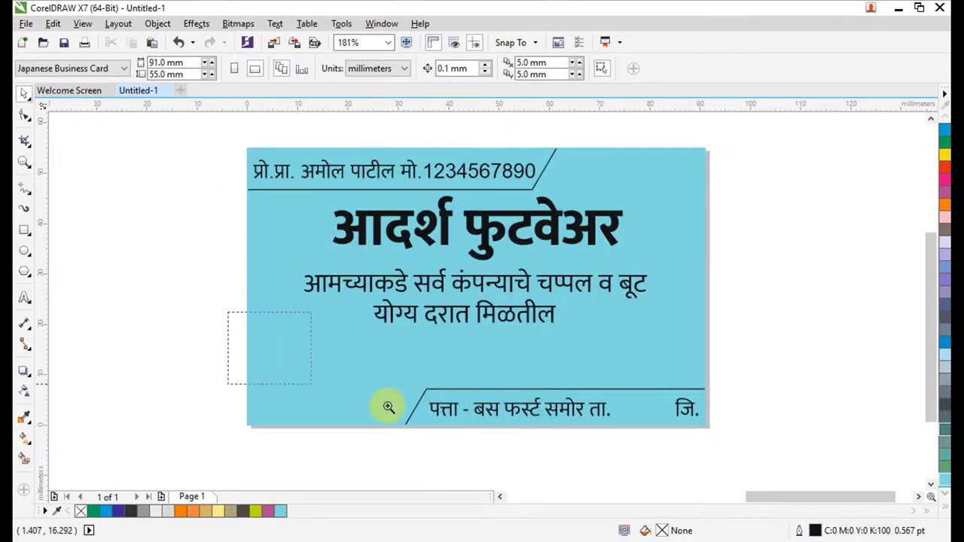
{"action": "scroll", "coordinate": [598, 367], "scroll_direction": "up", "scroll_amount": 1}
{"action": "left_click_drag", "start_coordinate": [570, 337], "coordinate": [578, 346]}
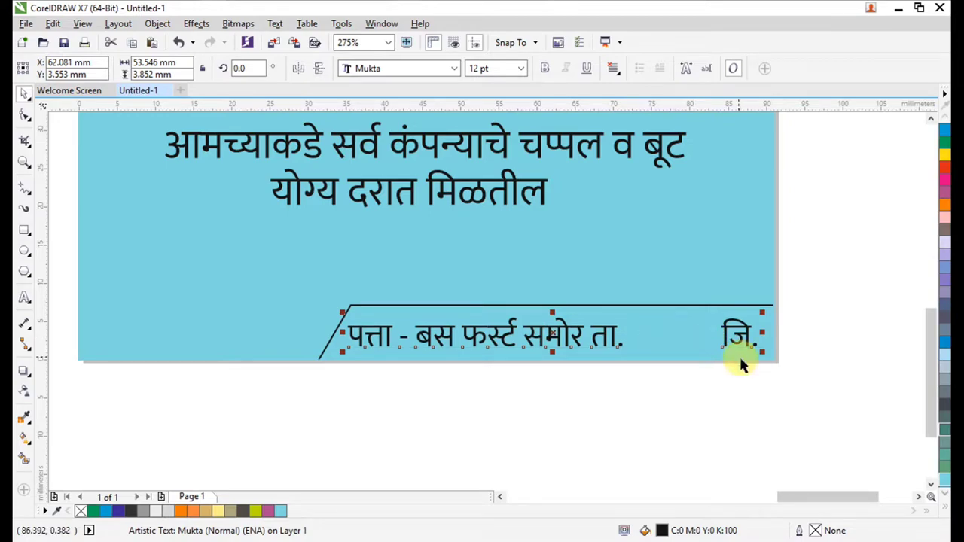
{"action": "left_click", "coordinate": [723, 405]}
Review the card's overall text layout and spacing
{"action": "scroll", "coordinate": [661, 380], "scroll_direction": "down", "scroll_amount": 2}
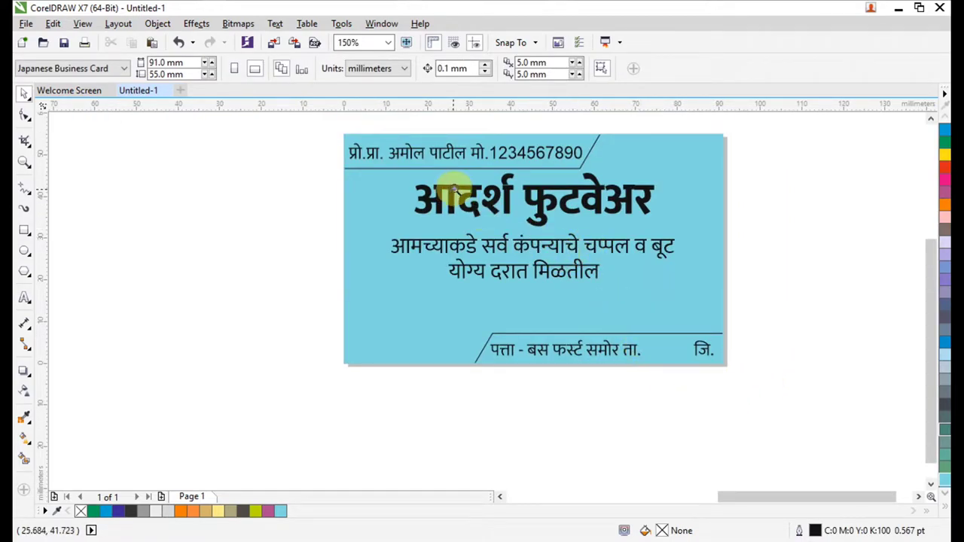
{"action": "scroll", "coordinate": [454, 188], "scroll_direction": "down", "scroll_amount": 4}
{"action": "scroll", "coordinate": [453, 168], "scroll_direction": "up", "scroll_amount": 4}
{"action": "left_click_drag", "start_coordinate": [324, 170], "coordinate": [726, 408]}
{"action": "scroll", "coordinate": [555, 317], "scroll_direction": "down", "scroll_amount": 3}
{"action": "scroll", "coordinate": [538, 344], "scroll_direction": "up", "scroll_amount": 2}
{"action": "scroll", "coordinate": [490, 305], "scroll_direction": "down", "scroll_amount": 2}
{"action": "scroll", "coordinate": [260, 225], "scroll_direction": "up", "scroll_amount": 3}
Move the black lace-up shoe picture onto the card and scale it down to about 33 mm wide
{"action": "scroll", "coordinate": [207, 263], "scroll_direction": "down", "scroll_amount": 4}
{"action": "scroll", "coordinate": [168, 265], "scroll_direction": "down", "scroll_amount": 2}
{"action": "left_click_drag", "start_coordinate": [117, 266], "coordinate": [226, 269]}
{"action": "scroll", "coordinate": [359, 314], "scroll_direction": "up", "scroll_amount": 4}
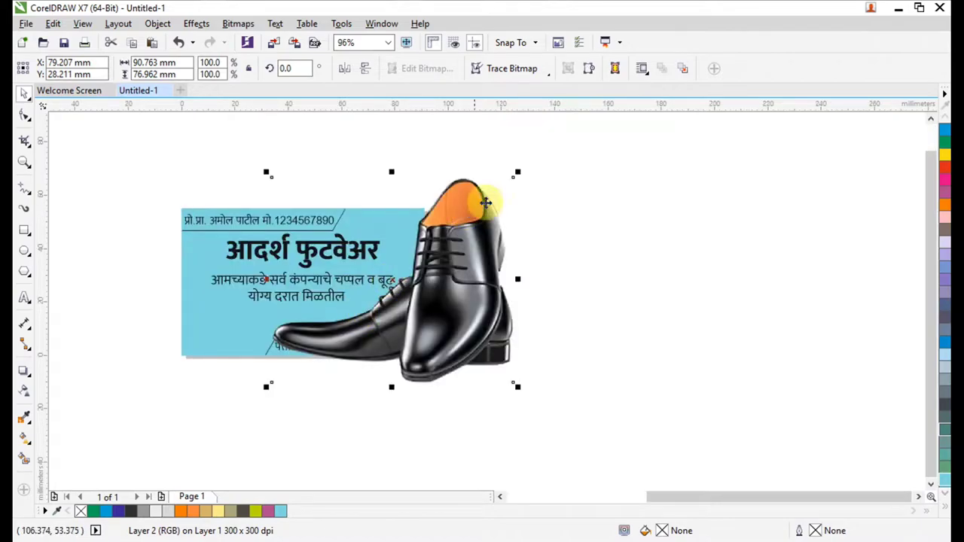
{"action": "left_click_drag", "start_coordinate": [517, 174], "coordinate": [437, 241]}
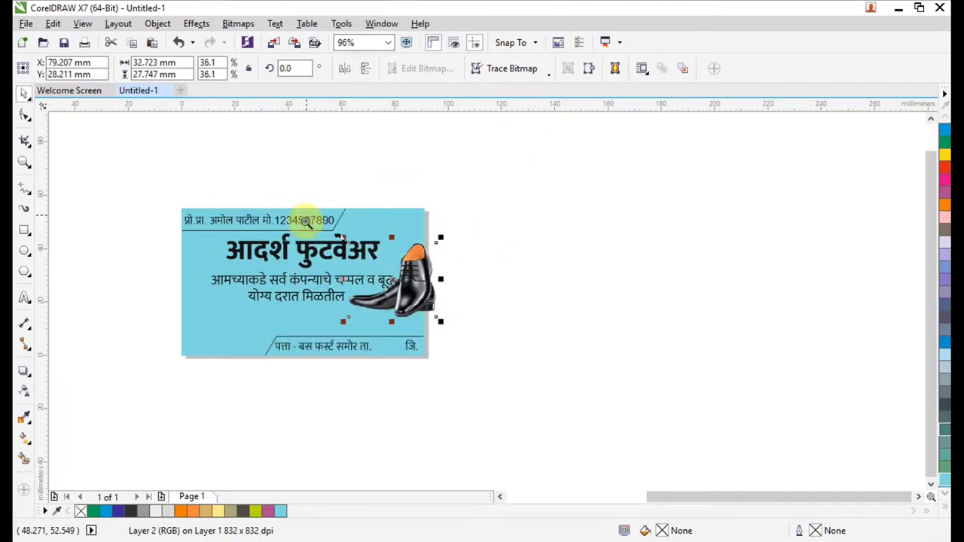
Position the shoe picture in the card's lower right corner, just above the bottom bar
{"action": "scroll", "coordinate": [364, 270], "scroll_direction": "up", "scroll_amount": 3}
{"action": "left_click_drag", "start_coordinate": [463, 344], "coordinate": [518, 360]}
{"action": "scroll", "coordinate": [517, 360], "scroll_direction": "down", "scroll_amount": 2}
{"action": "key", "text": "F2"}
{"action": "left_click_drag", "start_coordinate": [264, 276], "coordinate": [577, 390]}
{"action": "left_click_drag", "start_coordinate": [244, 234], "coordinate": [823, 430]}
{"action": "left_click", "coordinate": [817, 403]}
Shrink the shoe picture slightly from its upper left corner to reduce its overlap with the tagline
{"action": "key", "text": "F2"}
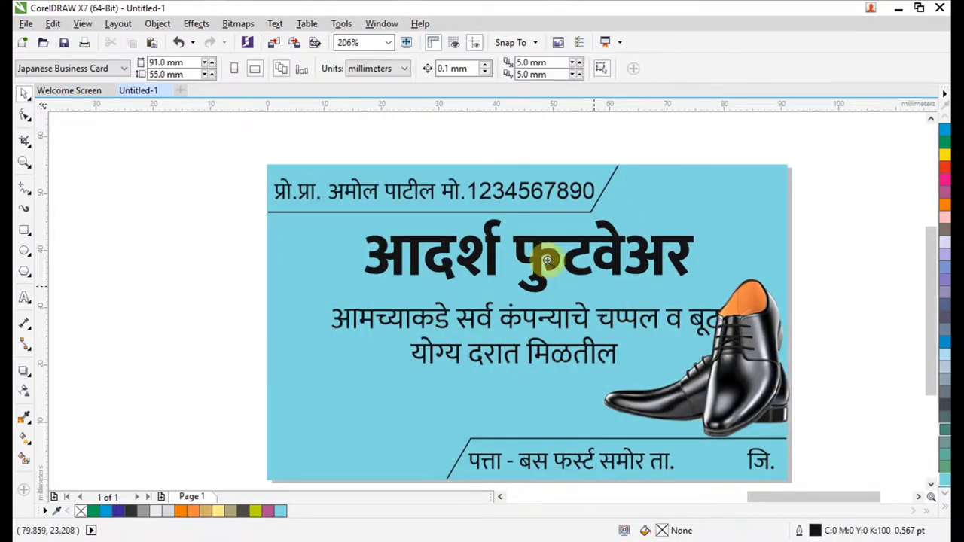
{"action": "left_click_drag", "start_coordinate": [548, 260], "coordinate": [893, 480]}
{"action": "left_click", "coordinate": [550, 346]}
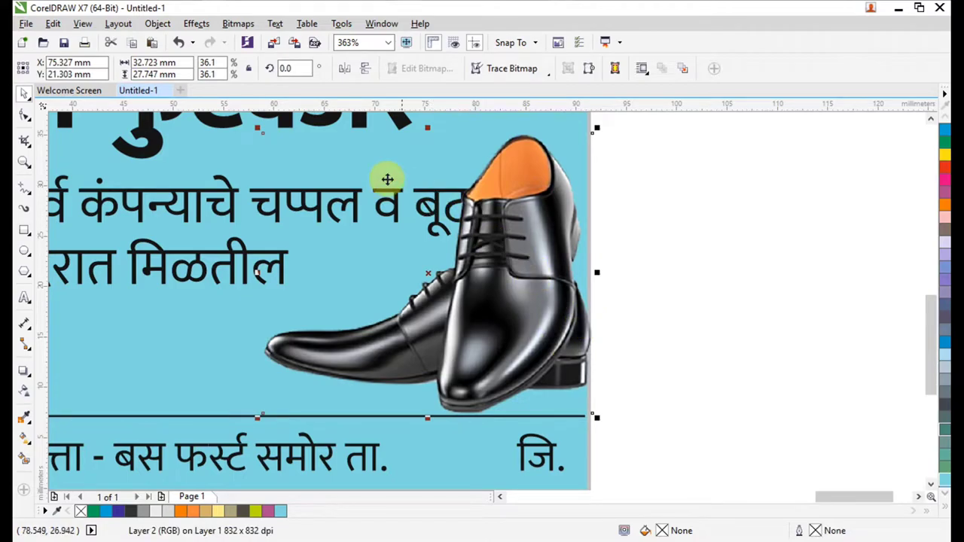
{"action": "scroll", "coordinate": [380, 175], "scroll_direction": "down", "scroll_amount": 2}
{"action": "left_click_drag", "start_coordinate": [308, 151], "coordinate": [323, 161]}
{"action": "left_click", "coordinate": [630, 263]}
Select both tagline lines and scale them down slightly to clear the shoe picture
{"action": "scroll", "coordinate": [521, 248], "scroll_direction": "down", "scroll_amount": 1}
{"action": "key", "text": "F2"}
{"action": "left_click_drag", "start_coordinate": [217, 212], "coordinate": [666, 300]}
{"action": "left_click", "coordinate": [532, 243]}
{"action": "left_click", "coordinate": [802, 311]}
{"action": "left_click_drag", "start_coordinate": [802, 315], "coordinate": [170, 213]}
{"action": "left_click", "coordinate": [517, 295], "text": "shift"}
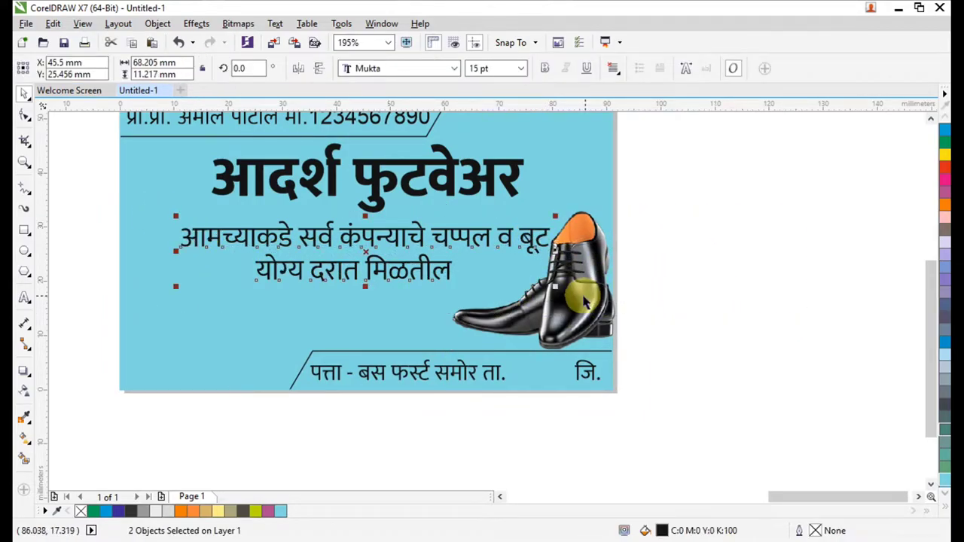
{"action": "left_click_drag", "start_coordinate": [550, 291], "coordinate": [538, 286]}
{"action": "left_click", "coordinate": [740, 315]}
Move the second shoe picture, about 111 mm wide, from beside the page onto the card
{"action": "scroll", "coordinate": [566, 297], "scroll_direction": "down", "scroll_amount": 2}
{"action": "key", "text": "F2"}
{"action": "left_click_drag", "start_coordinate": [387, 228], "coordinate": [572, 357]}
{"action": "scroll", "coordinate": [403, 317], "scroll_direction": "down", "scroll_amount": 3}
{"action": "scroll", "coordinate": [258, 286], "scroll_direction": "down", "scroll_amount": 6}
{"action": "left_click_drag", "start_coordinate": [151, 269], "coordinate": [285, 279]}
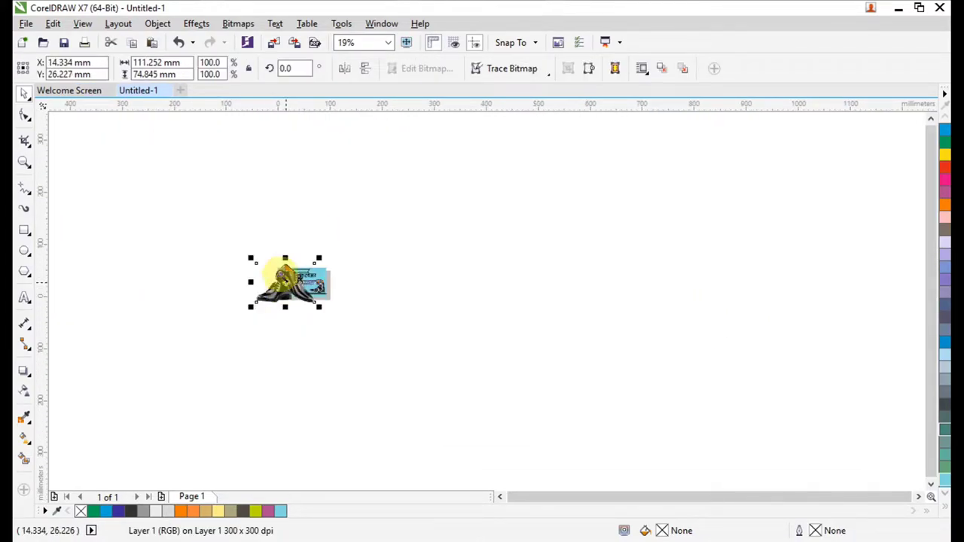
Scale the second shoe picture down to about 31 mm wide and place it in the card's lower left corner
{"action": "scroll", "coordinate": [351, 327], "scroll_direction": "up", "scroll_amount": 6}
{"action": "scroll", "coordinate": [632, 216], "scroll_direction": "up", "scroll_amount": 2}
{"action": "left_click_drag", "start_coordinate": [587, 181], "coordinate": [499, 240]}
{"action": "scroll", "coordinate": [515, 282], "scroll_direction": "up", "scroll_amount": 3}
{"action": "left_click_drag", "start_coordinate": [515, 281], "coordinate": [529, 306]}
{"action": "left_click_drag", "start_coordinate": [566, 156], "coordinate": [493, 204]}
{"action": "left_click_drag", "start_coordinate": [437, 282], "coordinate": [439, 319]}
{"action": "scroll", "coordinate": [362, 308], "scroll_direction": "down", "scroll_amount": 3}
{"action": "scroll", "coordinate": [534, 348], "scroll_direction": "up", "scroll_amount": 4}
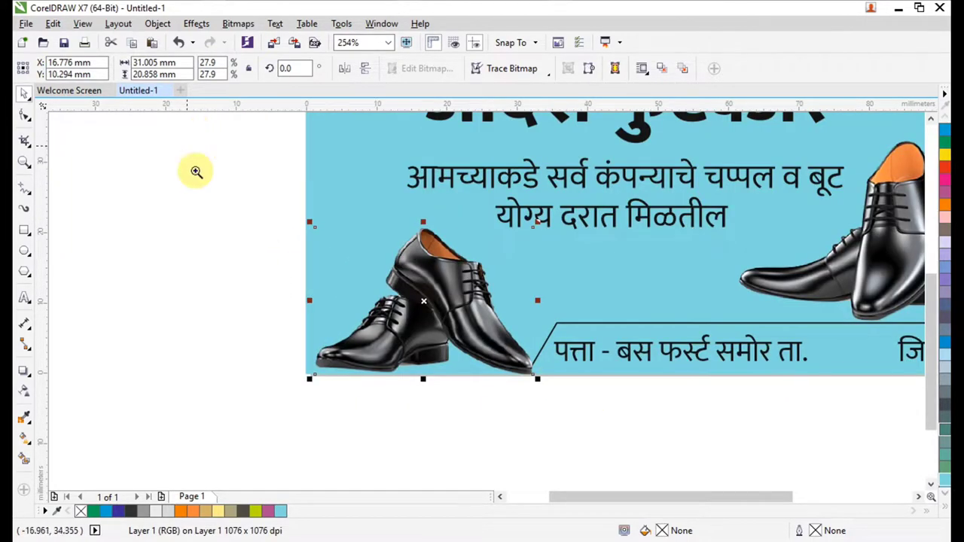
Fine-tune the second shoe picture's size and position so it sits against the card's left edge, beside the bottom bar
{"action": "scroll", "coordinate": [585, 222], "scroll_direction": "up", "scroll_amount": 1}
{"action": "left_click_drag", "start_coordinate": [576, 213], "coordinate": [587, 204]}
{"action": "left_click_drag", "start_coordinate": [544, 276], "coordinate": [516, 293]}
{"action": "left_click", "coordinate": [619, 451]}
{"action": "left_click", "coordinate": [572, 384]}
{"action": "left_click_drag", "start_coordinate": [576, 407], "coordinate": [566, 400]}
{"action": "left_click", "coordinate": [605, 447]}
Inside the card's PowerClip, fill and outline the upper slanted bar in brown, C:0 M:20 Y:20 K:60
{"action": "scroll", "coordinate": [602, 429], "scroll_direction": "down", "scroll_amount": 3}
{"action": "key", "text": "F2"}
{"action": "left_click_drag", "start_coordinate": [413, 172], "coordinate": [820, 424]}
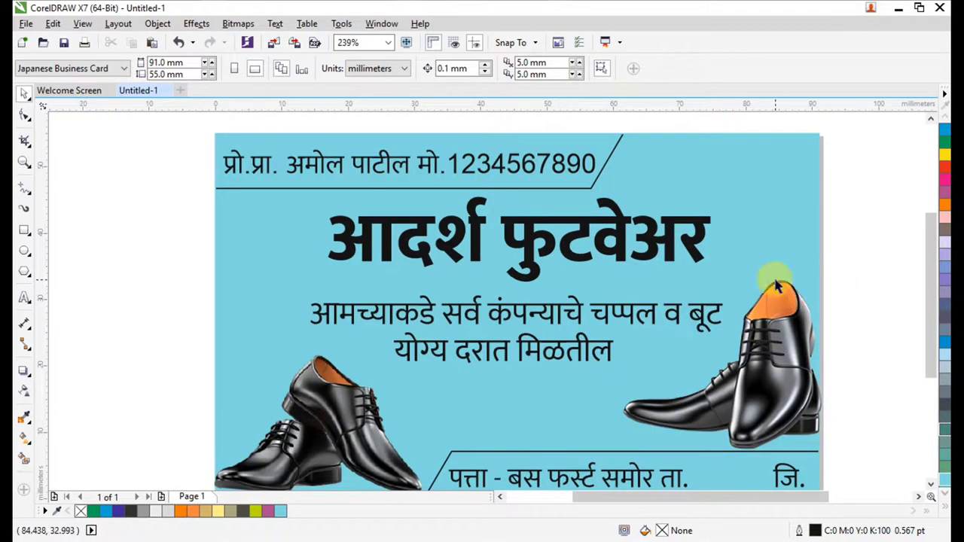
{"action": "scroll", "coordinate": [323, 163], "scroll_direction": "down", "scroll_amount": 2}
{"action": "left_click_drag", "start_coordinate": [289, 133], "coordinate": [599, 357]}
{"action": "key", "text": "space"}
{"action": "left_click", "coordinate": [564, 150]}
{"action": "double_click", "coordinate": [565, 141]}
{"action": "left_click", "coordinate": [565, 141]}
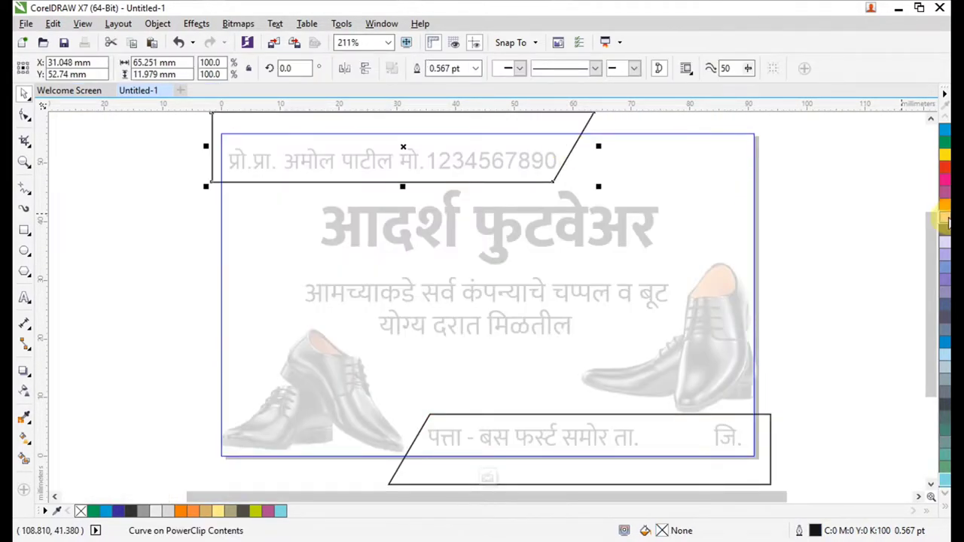
{"action": "left_click", "coordinate": [941, 236]}
{"action": "right_click", "coordinate": [941, 236]}
{"action": "left_click", "coordinate": [881, 215], "text": "ctrl"}
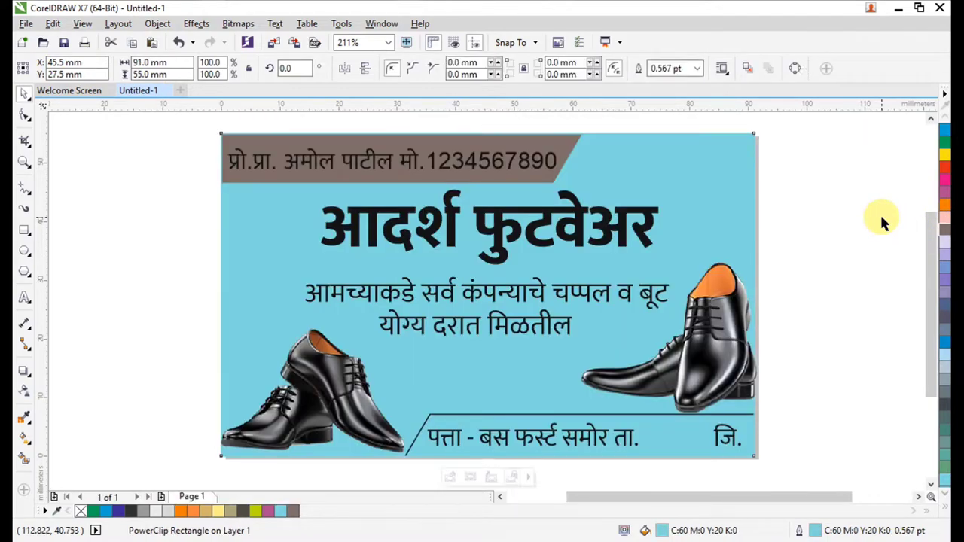
Try red on the contact line in the upper bar, then colour it deep yellow, C:0 M:20 Y:100 K:0
{"action": "left_click", "coordinate": [881, 215]}
{"action": "left_click", "coordinate": [502, 161]}
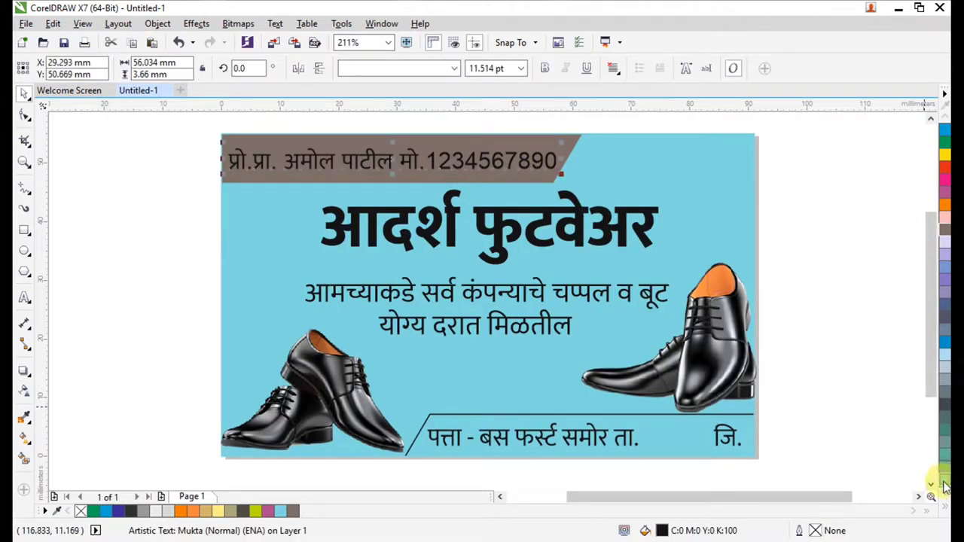
{"action": "left_click", "coordinate": [945, 506]}
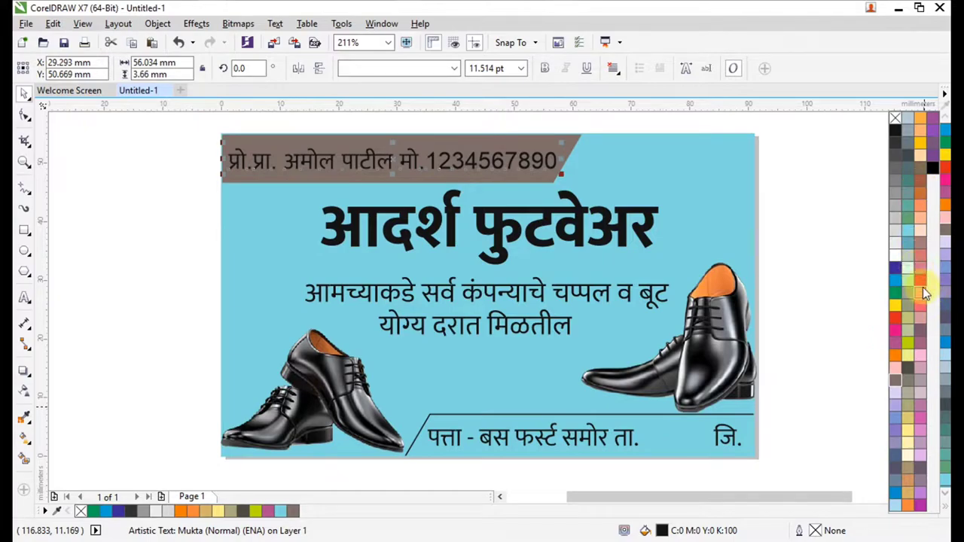
{"action": "left_click", "coordinate": [919, 280]}
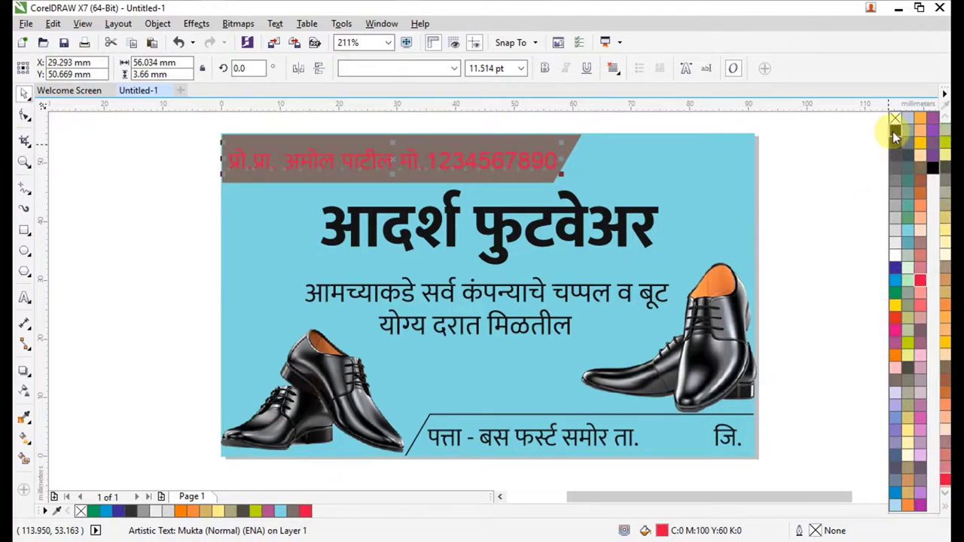
{"action": "left_click", "coordinate": [920, 143]}
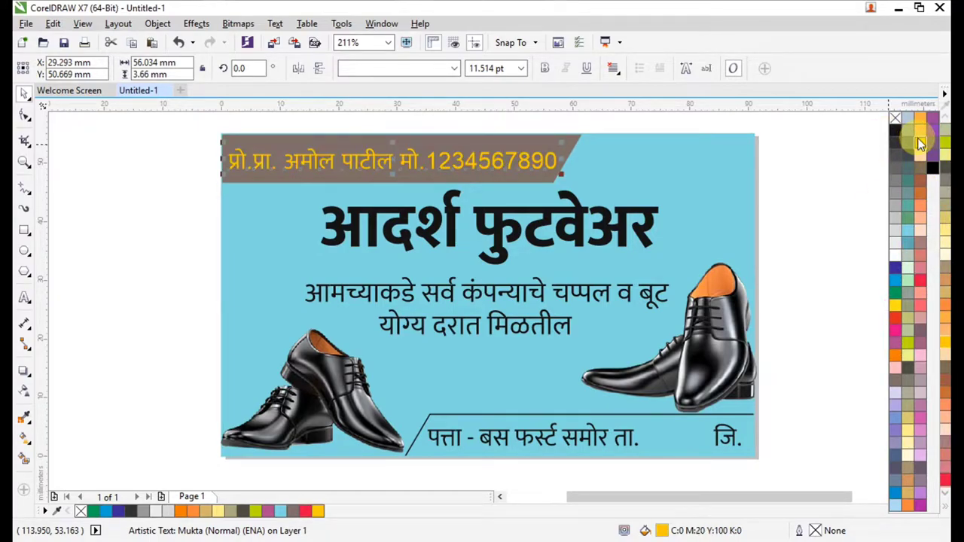
{"action": "left_click", "coordinate": [791, 220]}
Inside the card's PowerClip, change the upper bar's fill and outline to orange, C:0 M:60 Y:60 K:0
{"action": "double_click", "coordinate": [555, 140]}
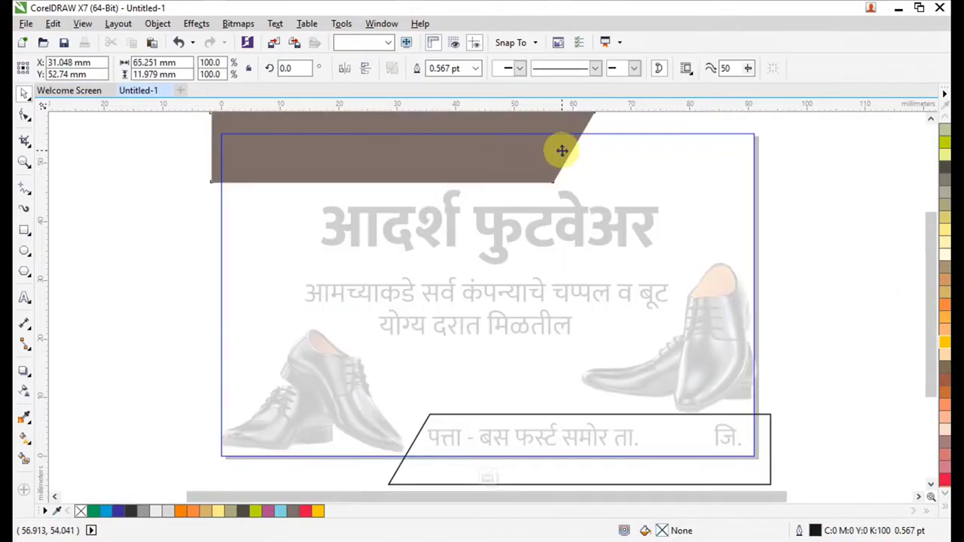
{"action": "left_click", "coordinate": [944, 511]}
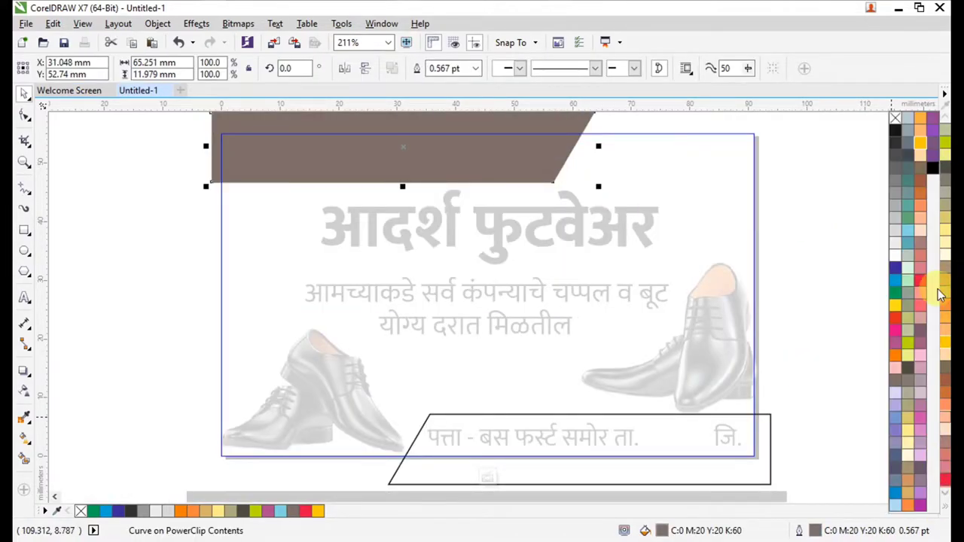
{"action": "left_click", "coordinate": [919, 188]}
{"action": "left_click", "coordinate": [920, 204]}
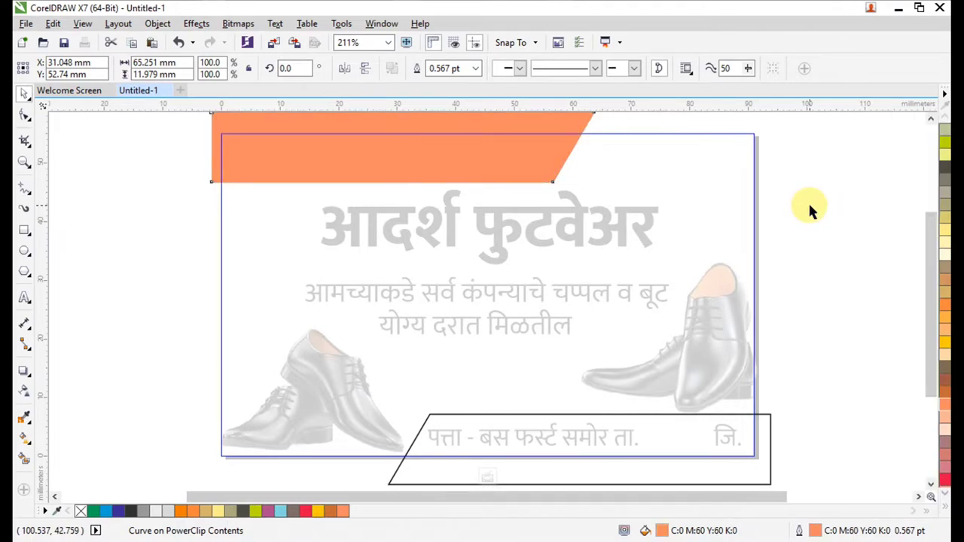
{"action": "left_click", "coordinate": [808, 201], "text": "ctrl"}
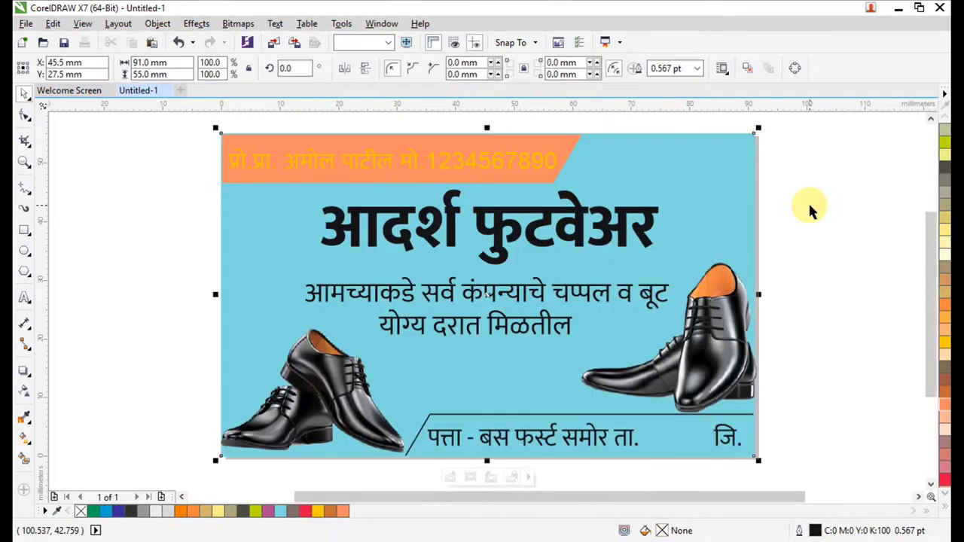
Make the contact line bold, scale it down to about 11.2 pt to fit the bar, and colour it red, C:0 M:100 Y:60 K:0
{"action": "left_click", "coordinate": [328, 164]}
{"action": "left_click", "coordinate": [545, 71]}
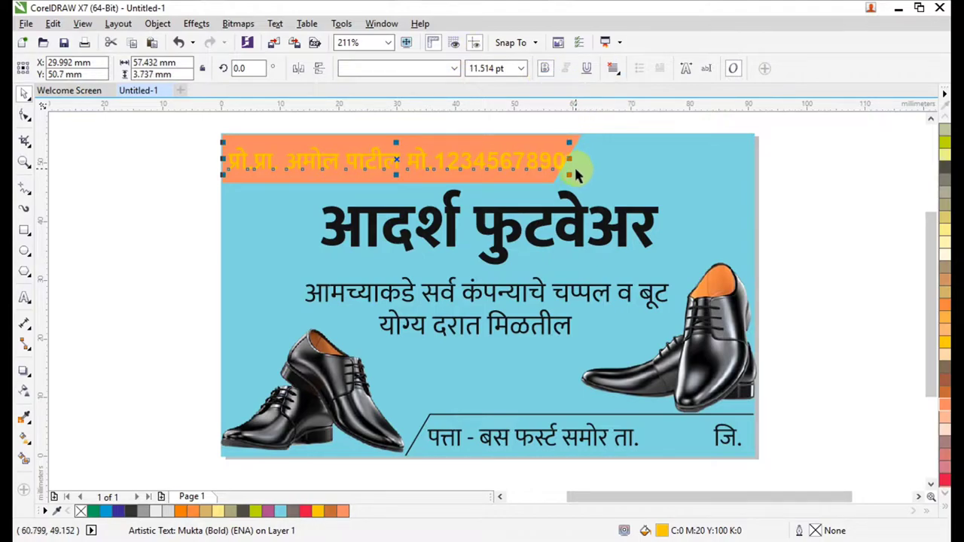
{"action": "mouse_move", "coordinate": [571, 176]}
{"action": "left_mouse_down"}
{"action": "mouse_move", "coordinate": [554, 170]}
{"action": "mouse_move", "coordinate": [561, 175]}
{"action": "left_mouse_up"}
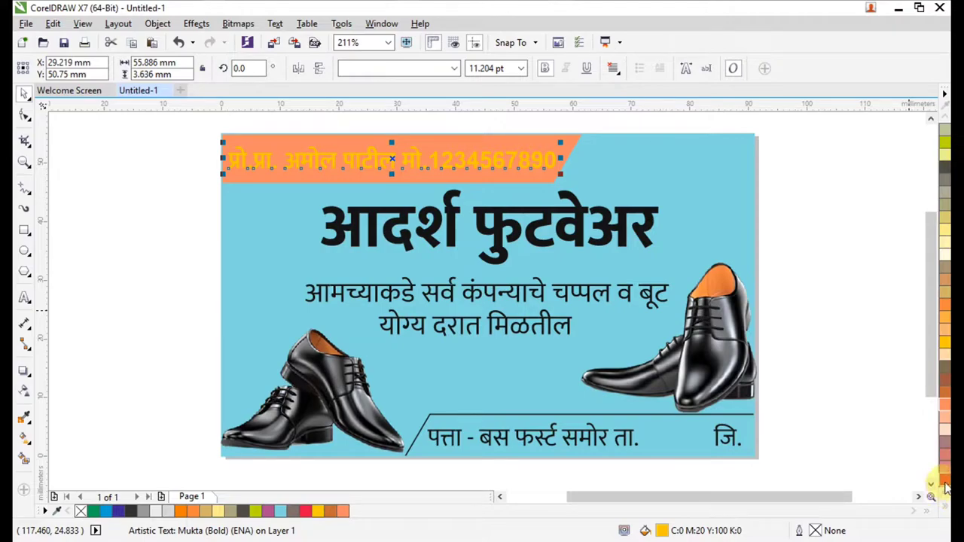
{"action": "left_click", "coordinate": [945, 484]}
{"action": "left_click", "coordinate": [849, 330]}
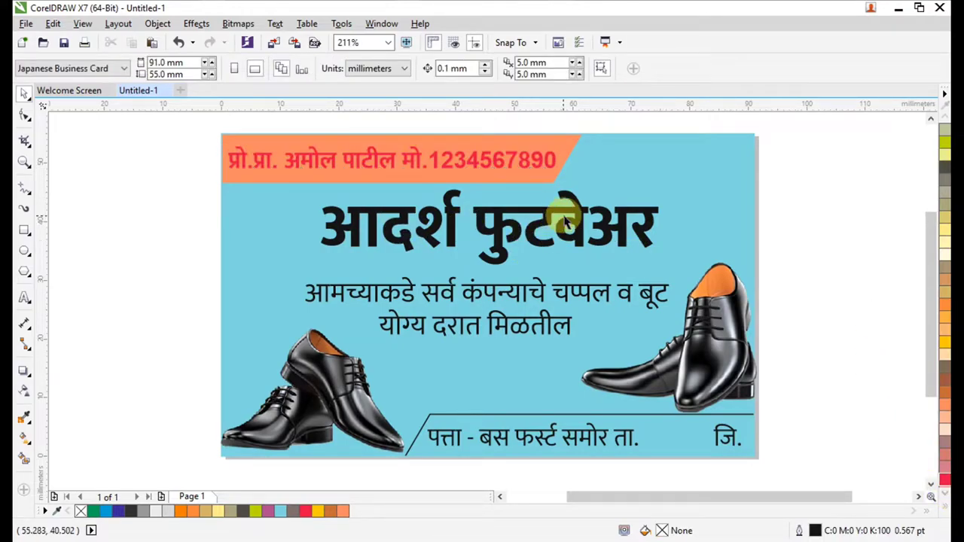
Inside the card's PowerClip, lower the bottom slanted bar slightly and give it the same red fill and outline as the contact line
{"action": "key", "text": "F2"}
{"action": "left_click_drag", "start_coordinate": [389, 401], "coordinate": [813, 459]}
{"action": "double_click", "coordinate": [581, 278]}
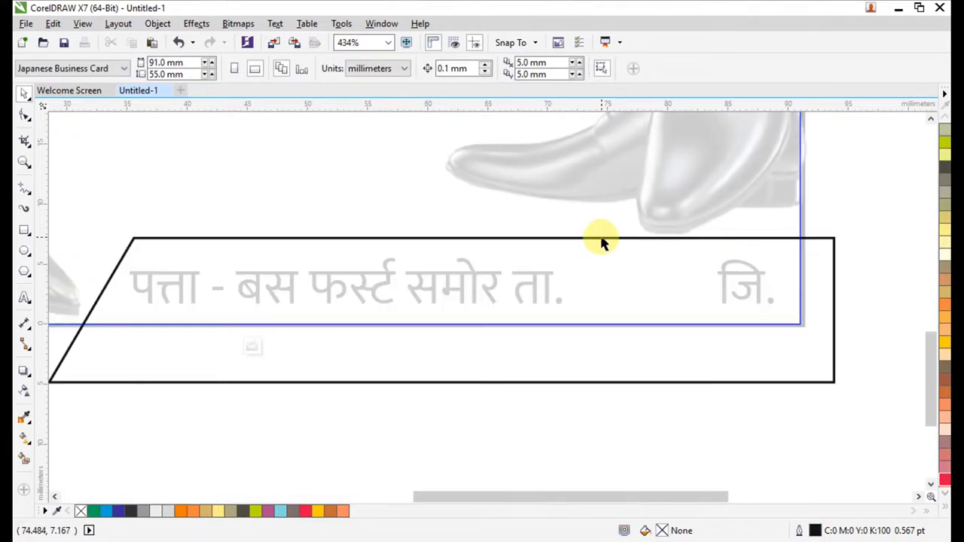
{"action": "left_click_drag", "start_coordinate": [602, 239], "coordinate": [601, 246]}
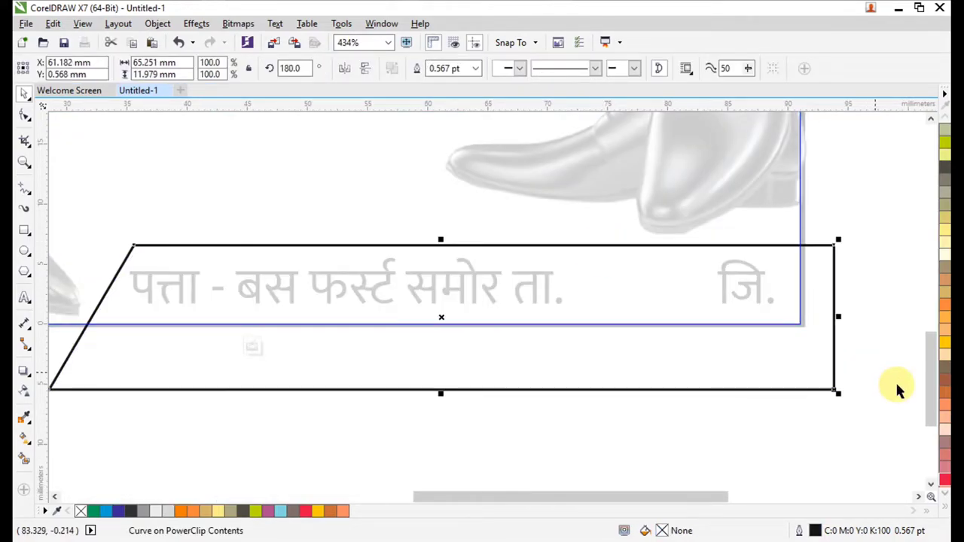
{"action": "left_click", "coordinate": [945, 480]}
{"action": "right_click", "coordinate": [945, 481]}
{"action": "left_click", "coordinate": [886, 369], "text": "ctrl"}
Select the address line on the bottom bar and colour it white
{"action": "left_click_drag", "start_coordinate": [873, 316], "coordinate": [105, 252]}
{"action": "left_click", "coordinate": [248, 279]}
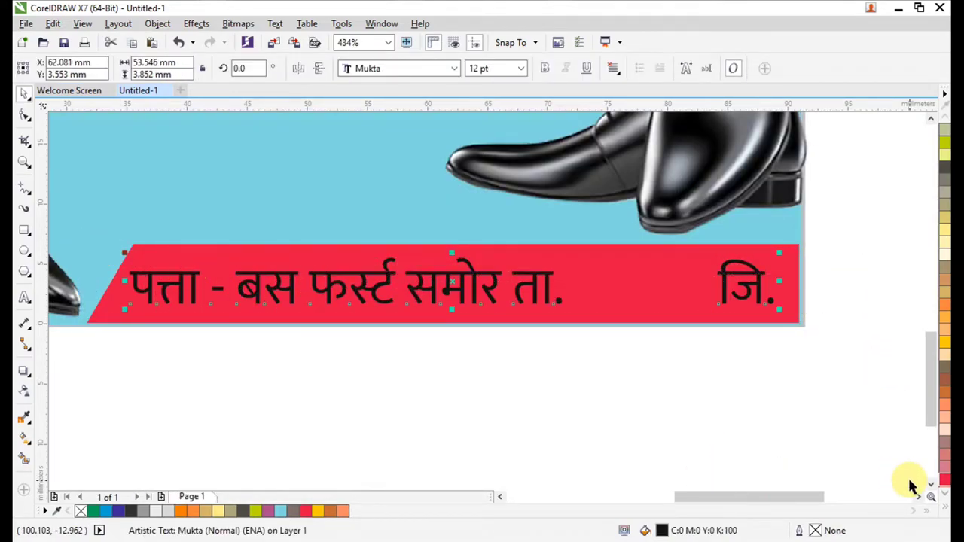
{"action": "left_click", "coordinate": [945, 495]}
{"action": "left_click", "coordinate": [897, 253]}
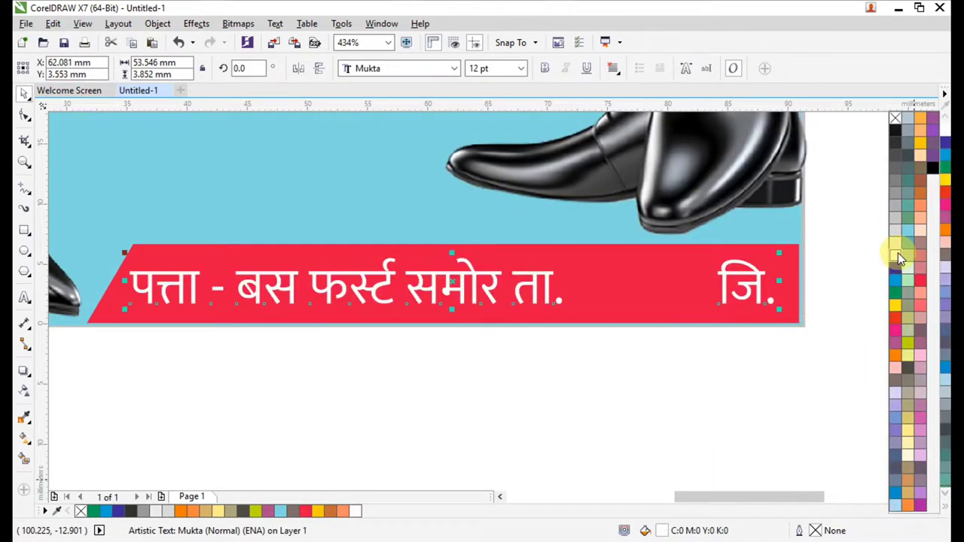
{"action": "left_click", "coordinate": [744, 376]}
Examine the whole card and its upper area to check the bar and text colours
{"action": "scroll", "coordinate": [744, 376], "scroll_direction": "down", "scroll_amount": 5}
{"action": "left_click_drag", "start_coordinate": [477, 231], "coordinate": [717, 351]}
{"action": "scroll", "coordinate": [681, 326], "scroll_direction": "down", "scroll_amount": 2}
{"action": "key", "text": "F2"}
{"action": "left_click_drag", "start_coordinate": [439, 233], "coordinate": [734, 298]}
{"action": "scroll", "coordinate": [666, 253], "scroll_direction": "down", "scroll_amount": 3}
{"action": "key", "text": "F2"}
{"action": "scroll", "coordinate": [660, 253], "scroll_direction": "up", "scroll_amount": 4}
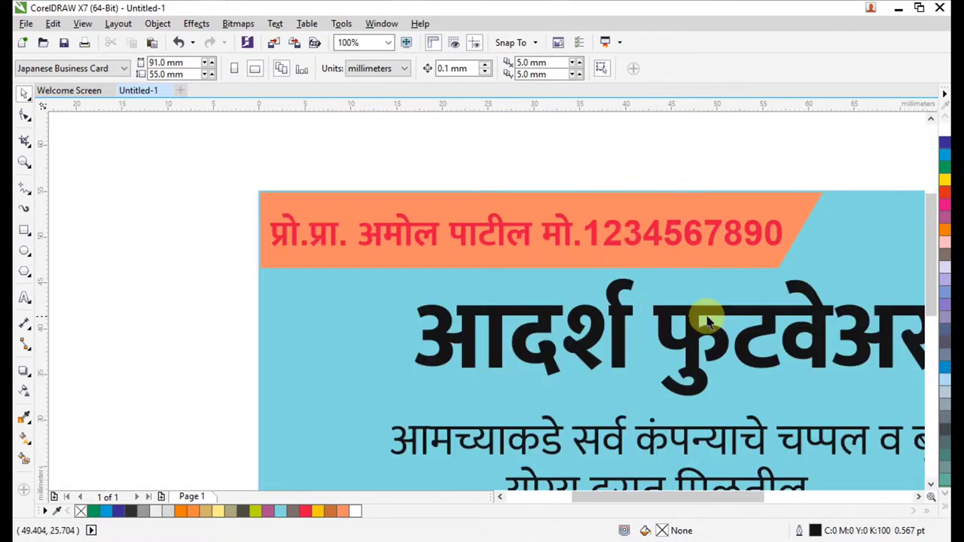
{"action": "scroll", "coordinate": [582, 333], "scroll_direction": "up", "scroll_amount": 1}
{"action": "scroll", "coordinate": [479, 299], "scroll_direction": "down", "scroll_amount": 2}
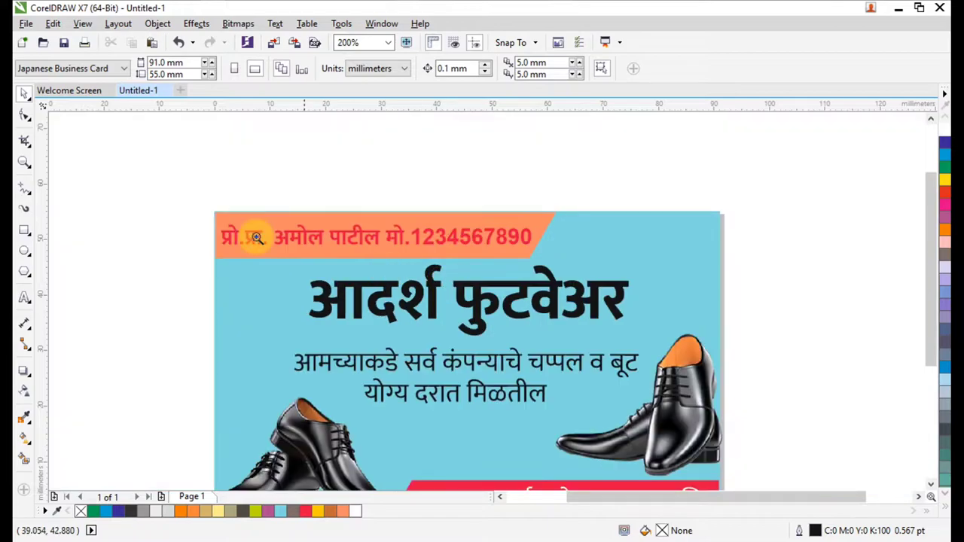
{"action": "left_click_drag", "start_coordinate": [648, 346], "coordinate": [650, 347]}
{"action": "scroll", "coordinate": [497, 307], "scroll_direction": "down", "scroll_amount": 3}
Draw a rectangle about 97.8 by 3.6 mm across the shop name, extending past both card edges, and centre it vertically on the letters
{"action": "key", "text": "F2"}
{"action": "left_click_drag", "start_coordinate": [285, 247], "coordinate": [634, 345]}
{"action": "left_click", "coordinate": [30, 235]}
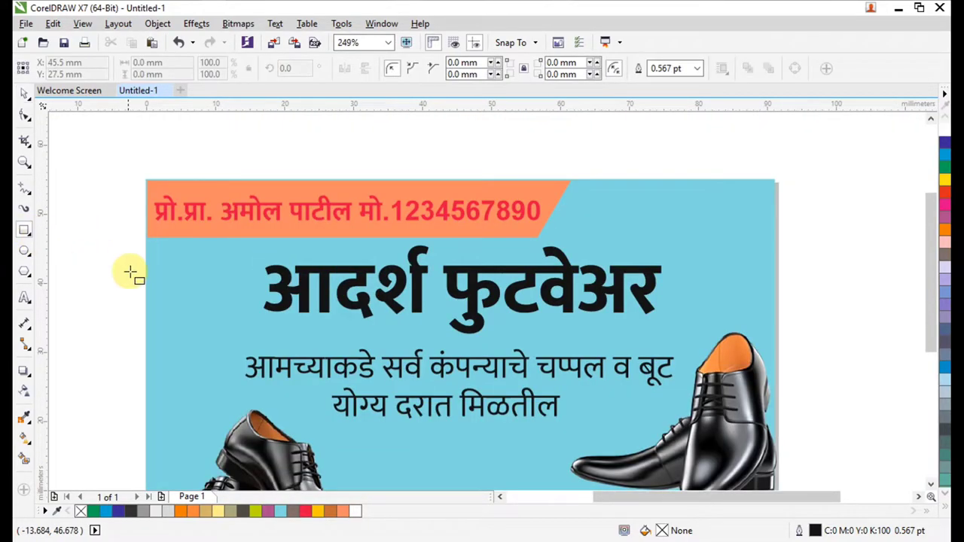
{"action": "left_click_drag", "start_coordinate": [126, 272], "coordinate": [801, 296]}
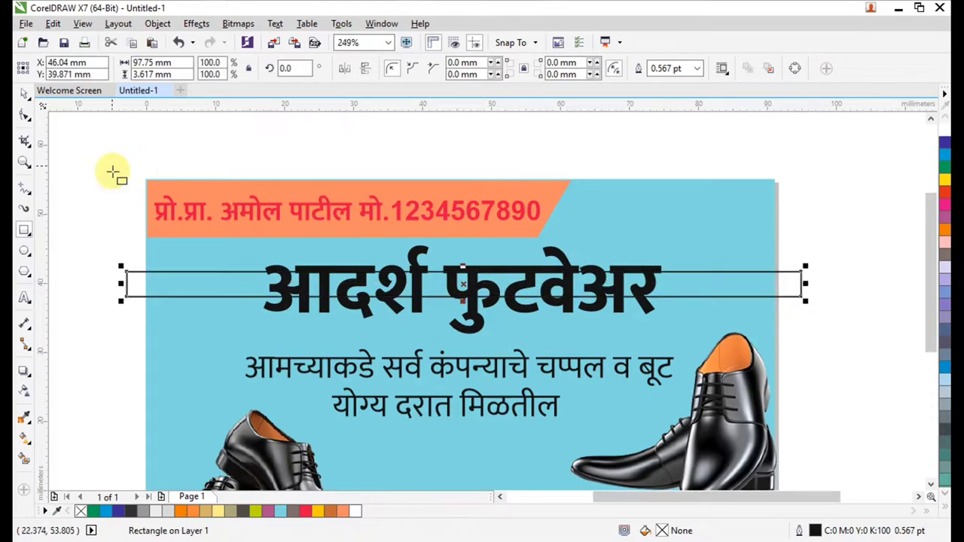
{"action": "scroll", "coordinate": [416, 249], "scroll_direction": "up", "scroll_amount": 2}
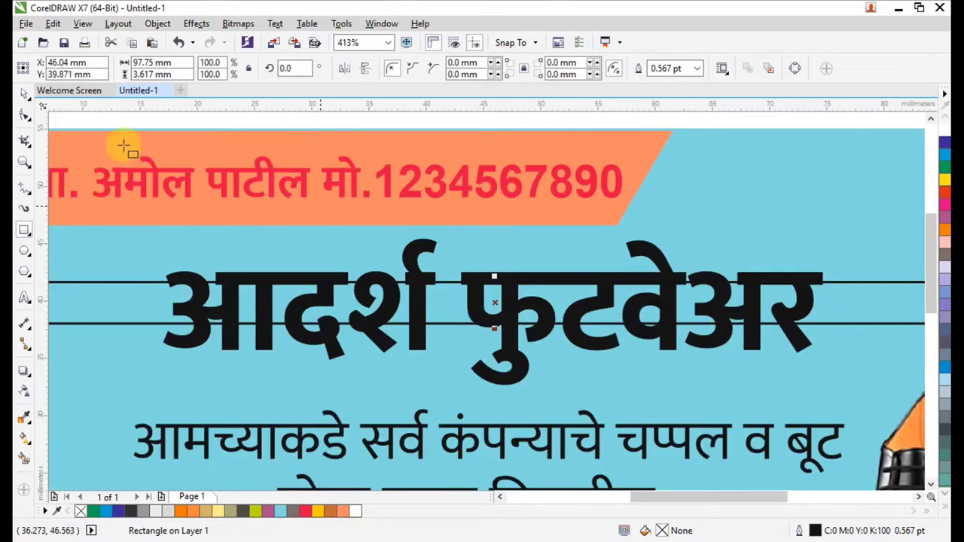
{"action": "left_click", "coordinate": [38, 91]}
{"action": "left_click", "coordinate": [131, 91]}
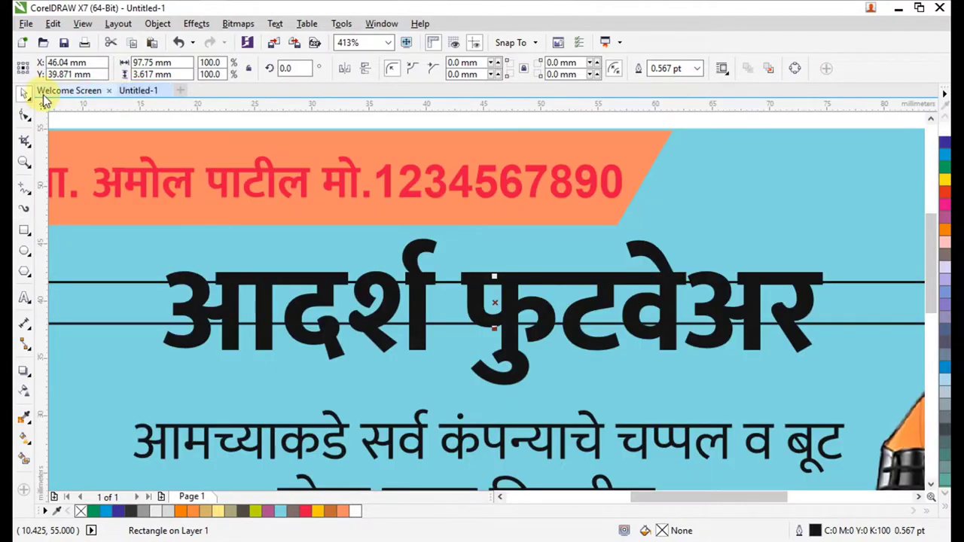
{"action": "left_click_drag", "start_coordinate": [497, 303], "coordinate": [499, 310]}
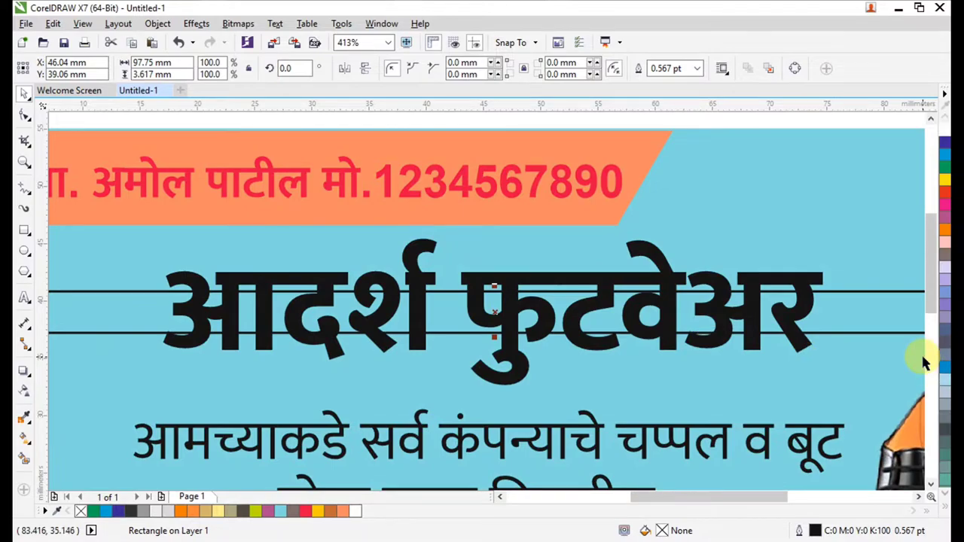
Fill and outline the rectangle in white and PowerClip it inside the shop name text
{"action": "left_click", "coordinate": [944, 495]}
{"action": "left_click", "coordinate": [895, 255]}
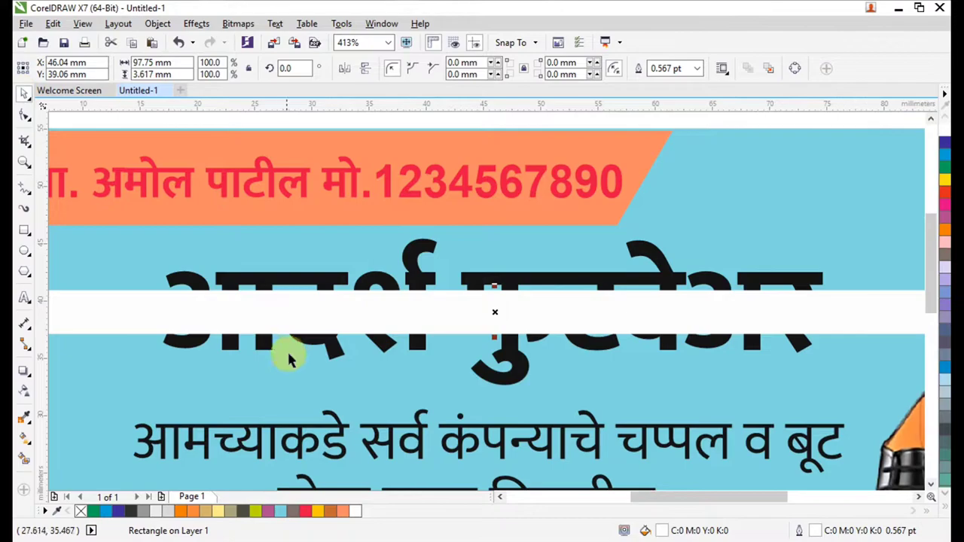
{"action": "right_click", "coordinate": [285, 309]}
{"action": "left_click", "coordinate": [346, 170]}
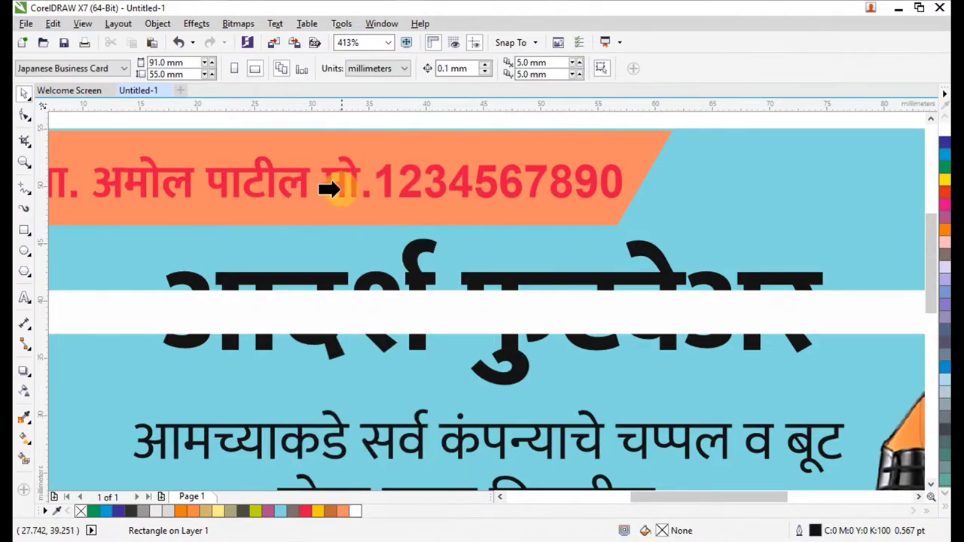
{"action": "left_click", "coordinate": [309, 282]}
Recolour the shop name text around its white band, trying dark grey and deep yellow before settling on yellow
{"action": "scroll", "coordinate": [255, 305], "scroll_direction": "down", "scroll_amount": 3}
{"action": "key", "text": "F2"}
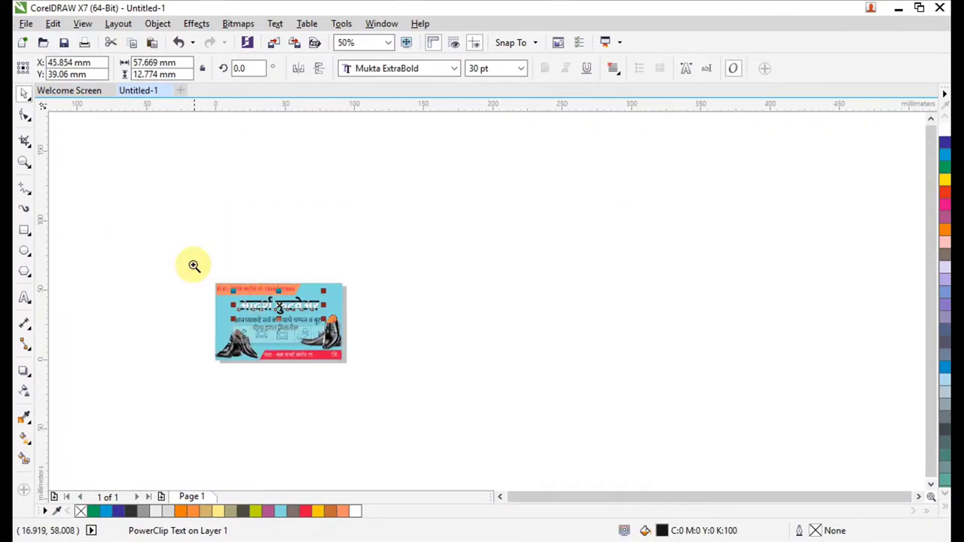
{"action": "left_click_drag", "start_coordinate": [193, 267], "coordinate": [514, 333]}
{"action": "left_click", "coordinate": [567, 329]}
{"action": "key", "text": "F2"}
{"action": "left_click_drag", "start_coordinate": [111, 255], "coordinate": [457, 411]}
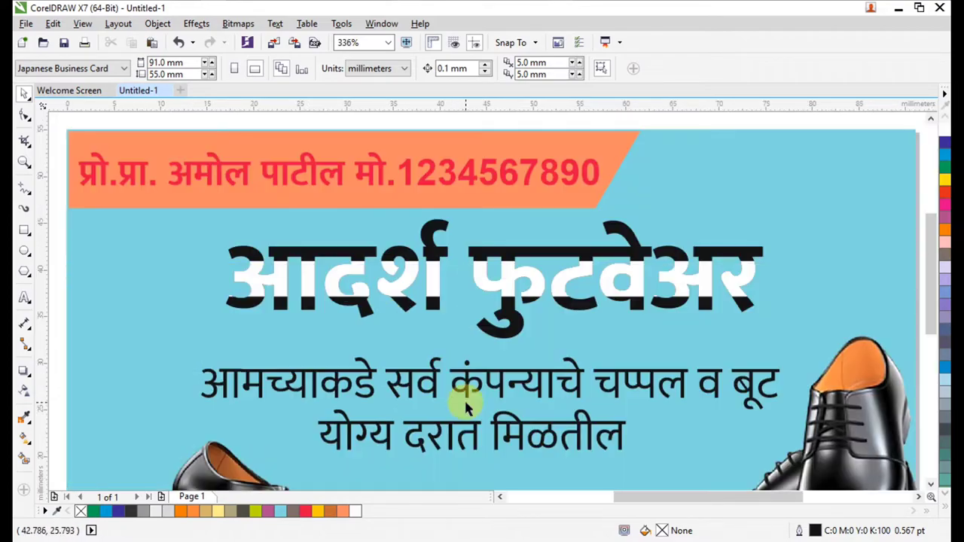
{"action": "left_click", "coordinate": [576, 315]}
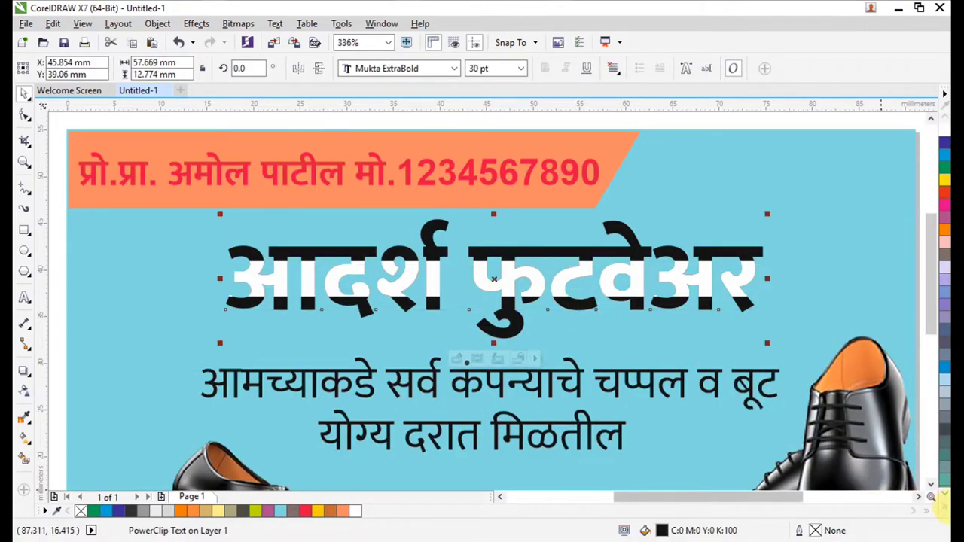
{"action": "left_click", "coordinate": [944, 495]}
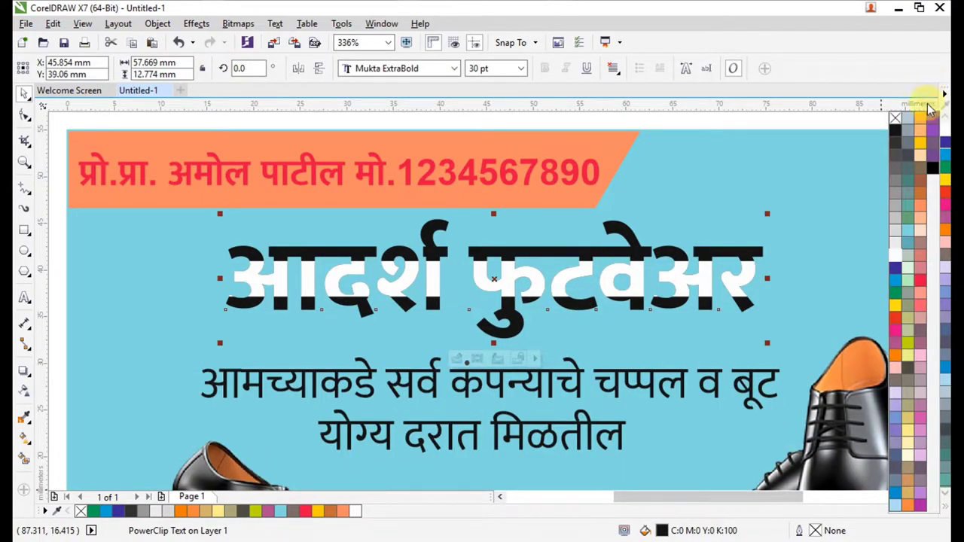
{"action": "left_click", "coordinate": [908, 345]}
{"action": "left_click", "coordinate": [894, 167]}
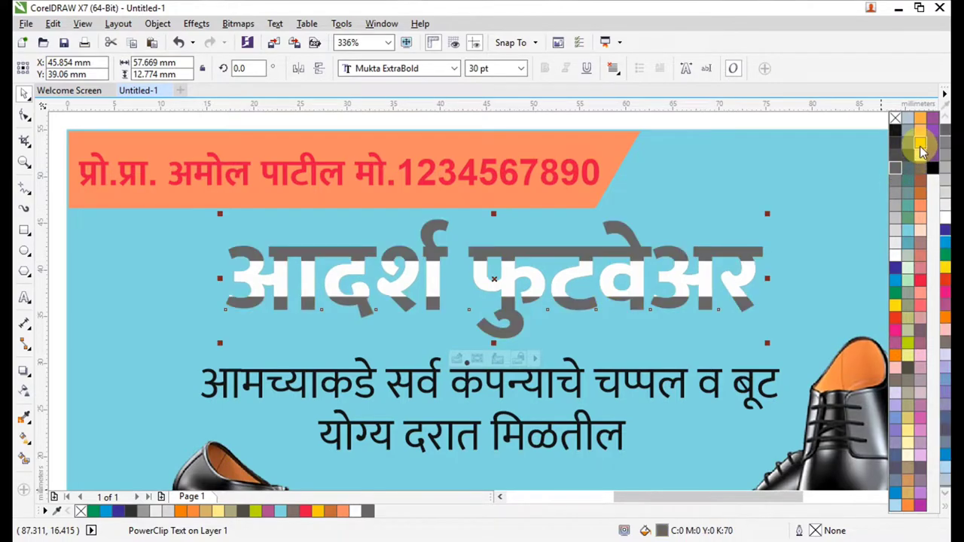
{"action": "left_click", "coordinate": [919, 144]}
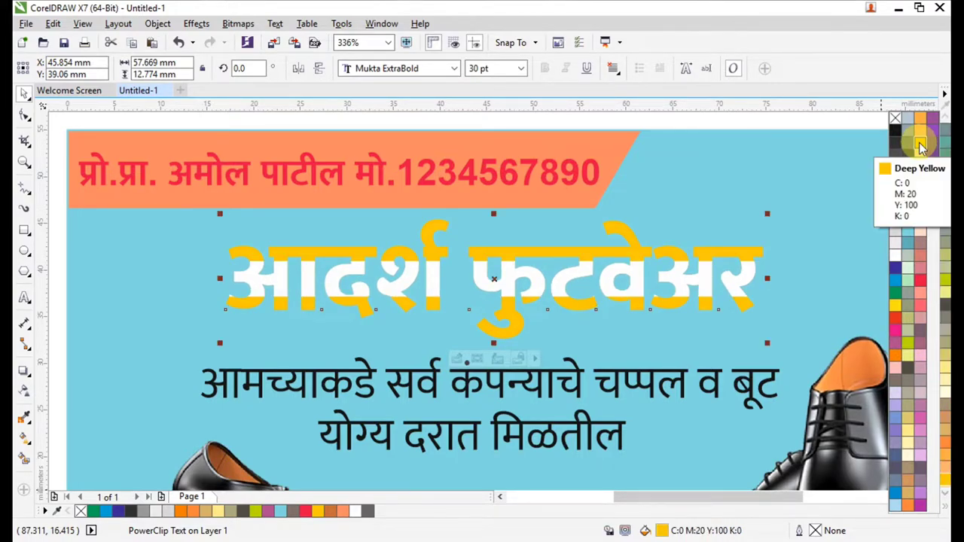
{"action": "left_click", "coordinate": [895, 305]}
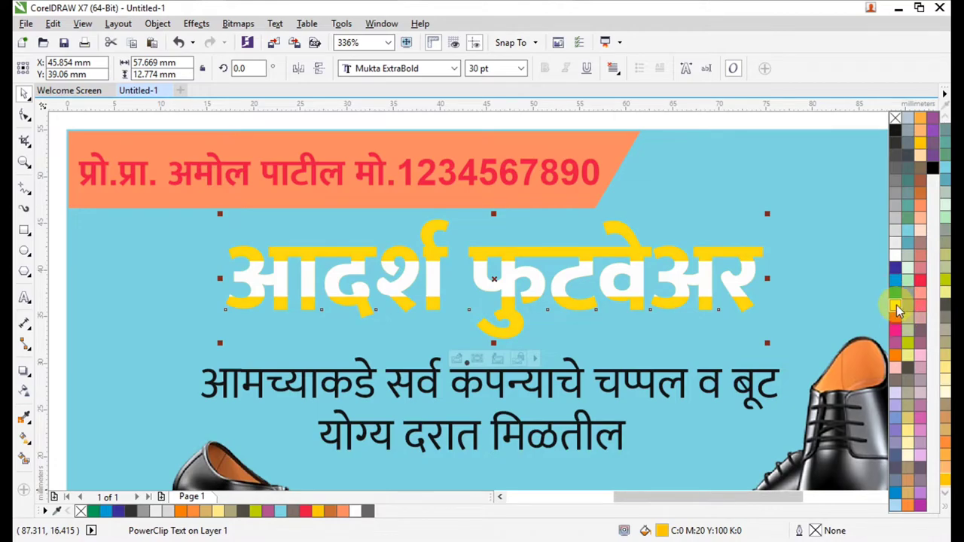
Edit the contents of the shop name's PowerClip and recolour the white band's fill to Light Yellow
{"action": "double_click", "coordinate": [694, 275]}
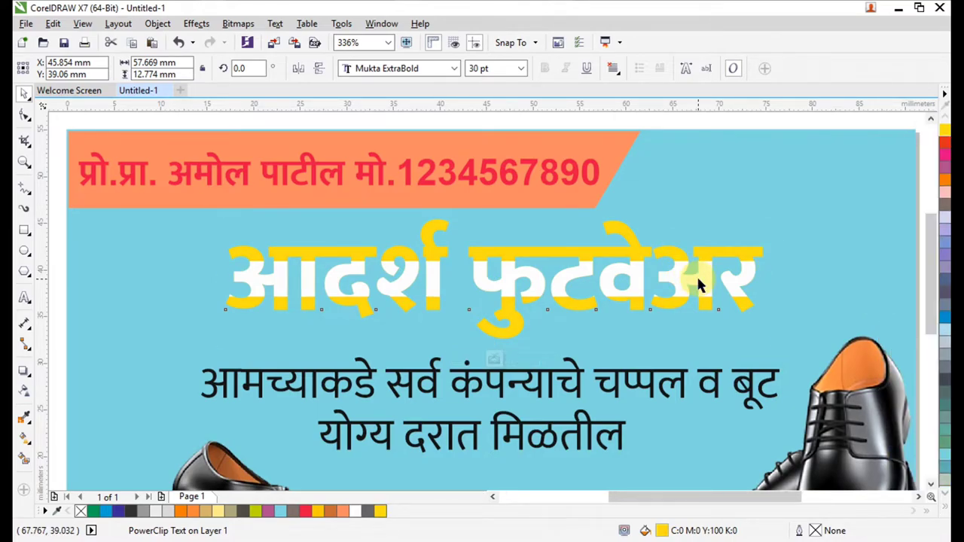
{"action": "left_click", "coordinate": [700, 276]}
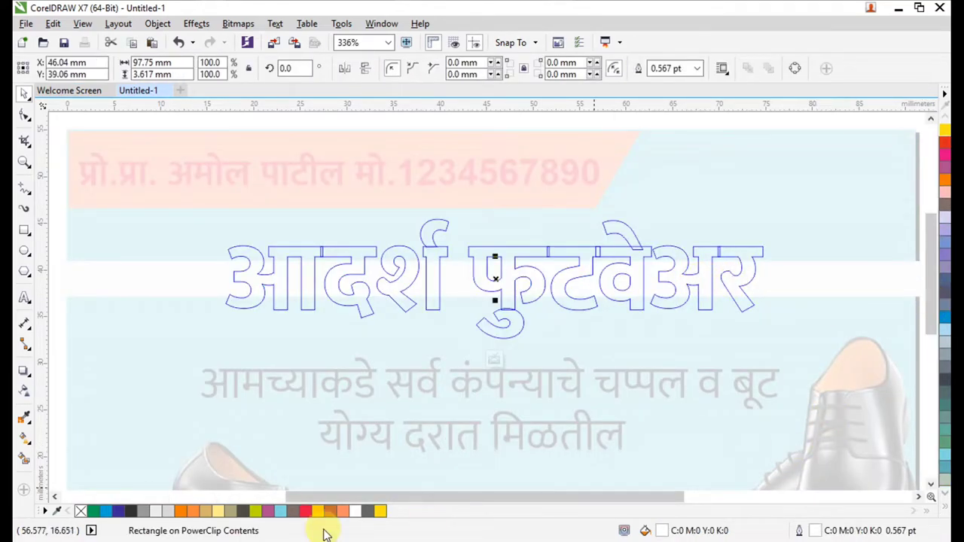
{"action": "left_click", "coordinate": [220, 512]}
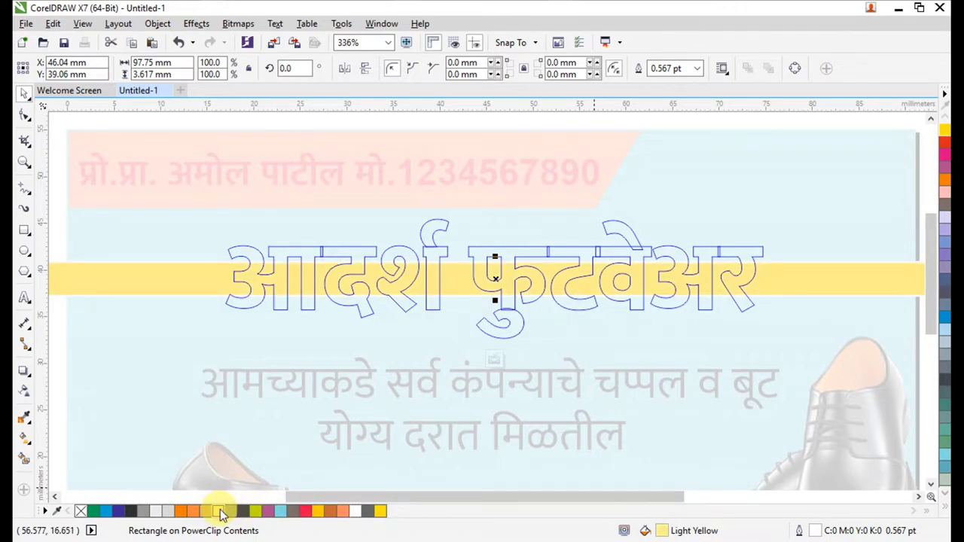
{"action": "scroll", "coordinate": [256, 417], "scroll_direction": "down", "scroll_amount": 3}
{"action": "left_click", "coordinate": [367, 249], "text": "ctrl"}
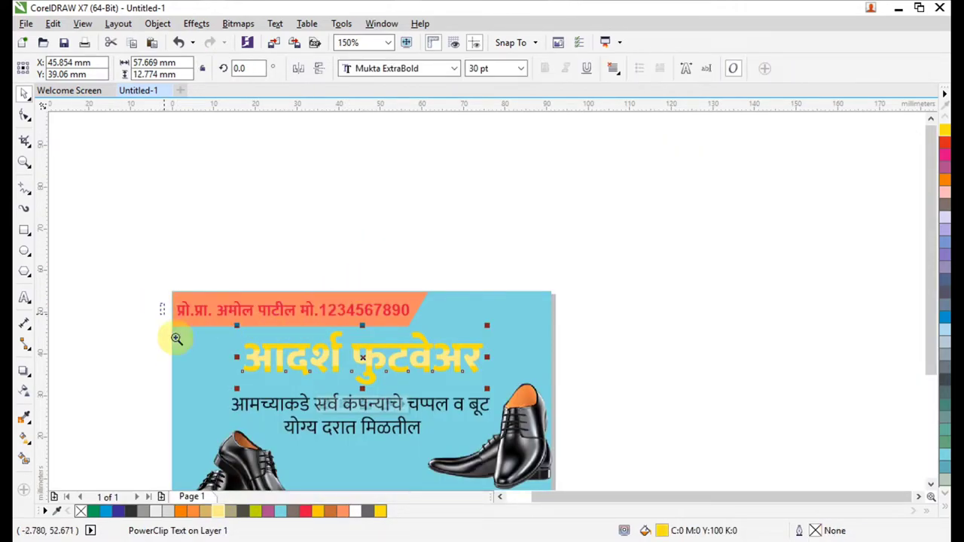
{"action": "scroll", "coordinate": [177, 339], "scroll_direction": "up", "scroll_amount": 3}
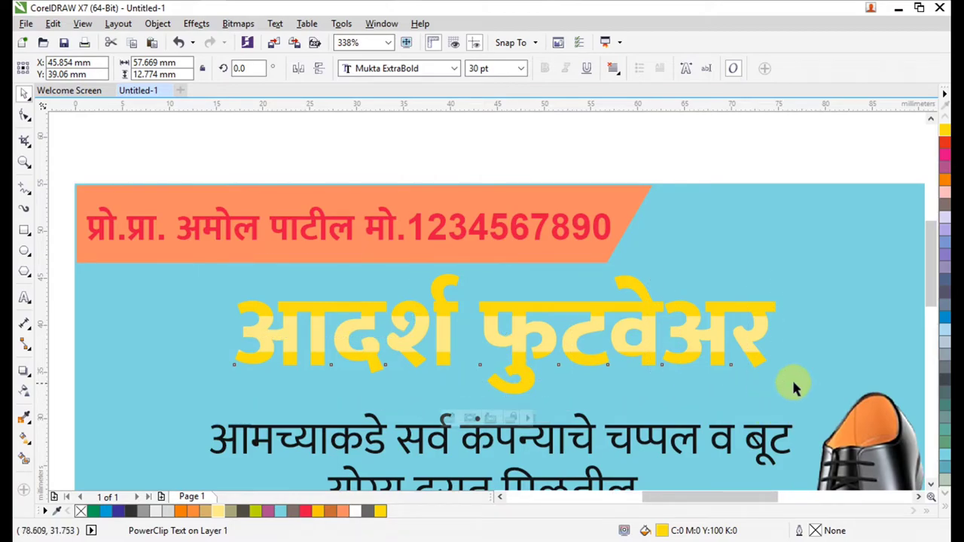
Reopen the shop name's PowerClip, outline the clipped band in Light Yellow and reduce its height to about 2 mm
{"action": "scroll", "coordinate": [731, 381], "scroll_direction": "up", "scroll_amount": 1}
{"action": "double_click", "coordinate": [794, 324]}
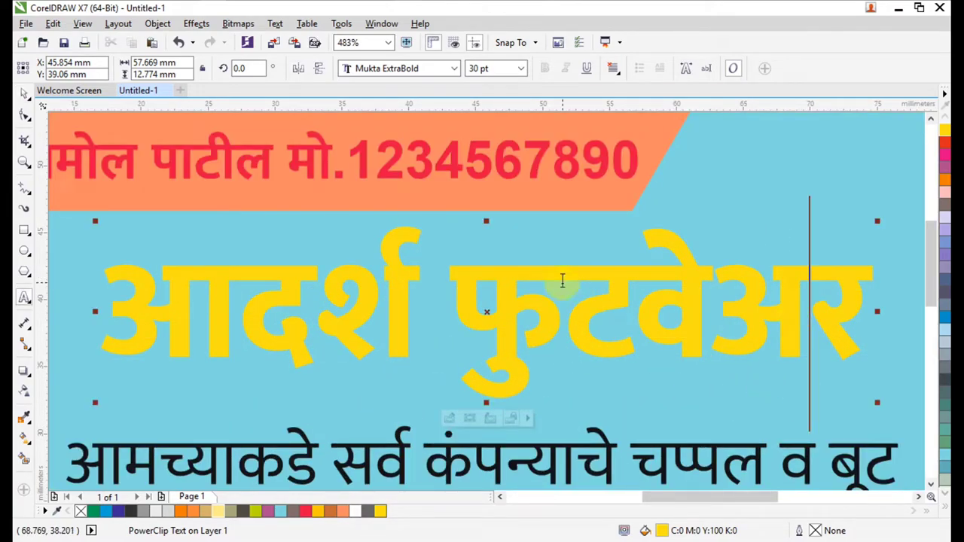
{"action": "key", "text": "ctrl+a"}
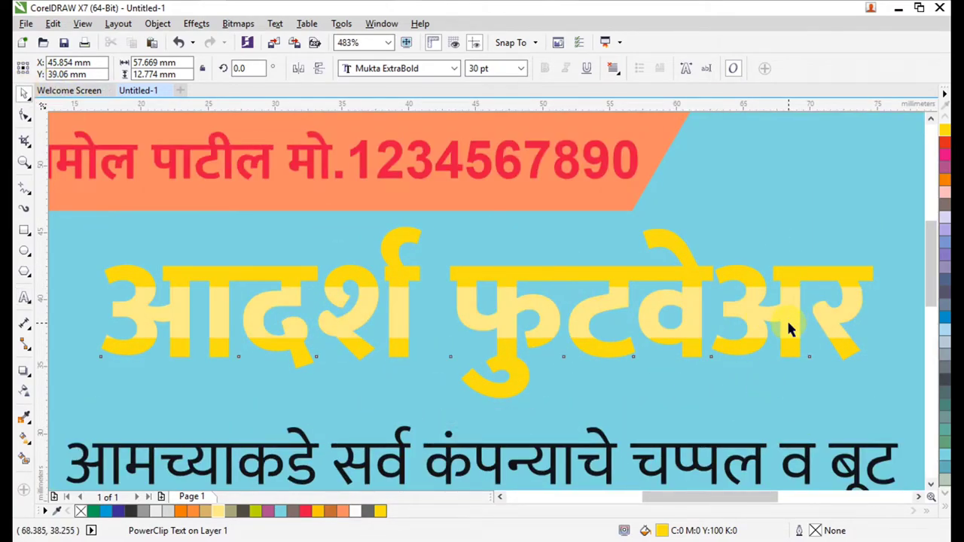
{"action": "left_click", "coordinate": [788, 323], "text": "ctrl"}
{"action": "left_click", "coordinate": [788, 323]}
{"action": "scroll", "coordinate": [789, 323], "scroll_direction": "down", "scroll_amount": 4}
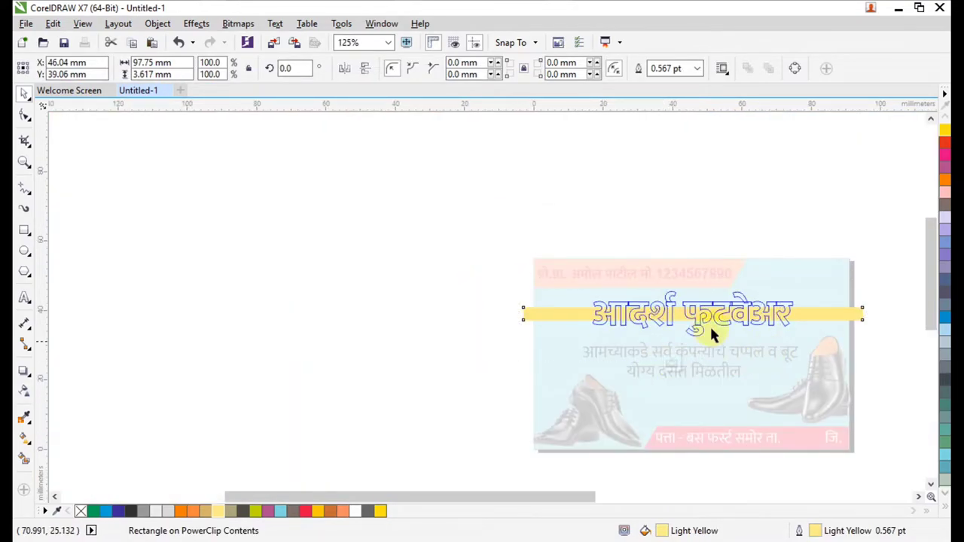
{"action": "scroll", "coordinate": [713, 335], "scroll_direction": "up", "scroll_amount": 6}
{"action": "left_click_drag", "start_coordinate": [658, 421], "coordinate": [654, 396]}
{"action": "scroll", "coordinate": [650, 396], "scroll_direction": "down", "scroll_amount": 3}
{"action": "scroll", "coordinate": [782, 479], "scroll_direction": "up", "scroll_amount": 2}
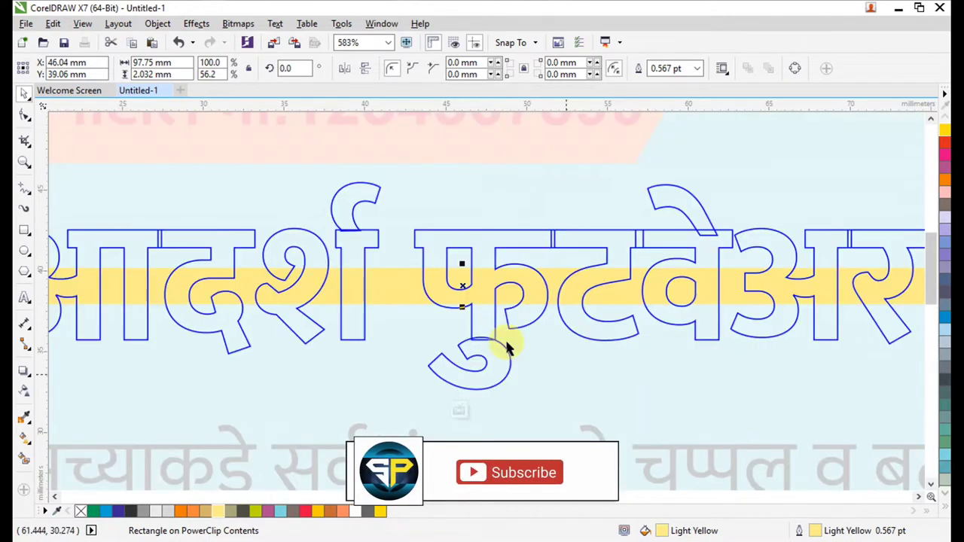
Raise the band into the letters' upper half, add a Brick Red stripe about 0.26 mm high near its lower edge, and finish the PowerClip edit
{"action": "mouse_move", "coordinate": [469, 288]}
{"action": "left_mouse_down"}
{"action": "mouse_move", "coordinate": [469, 260]}
{"action": "mouse_move", "coordinate": [471, 310]}
{"action": "mouse_move", "coordinate": [461, 286]}
{"action": "left_mouse_up"}
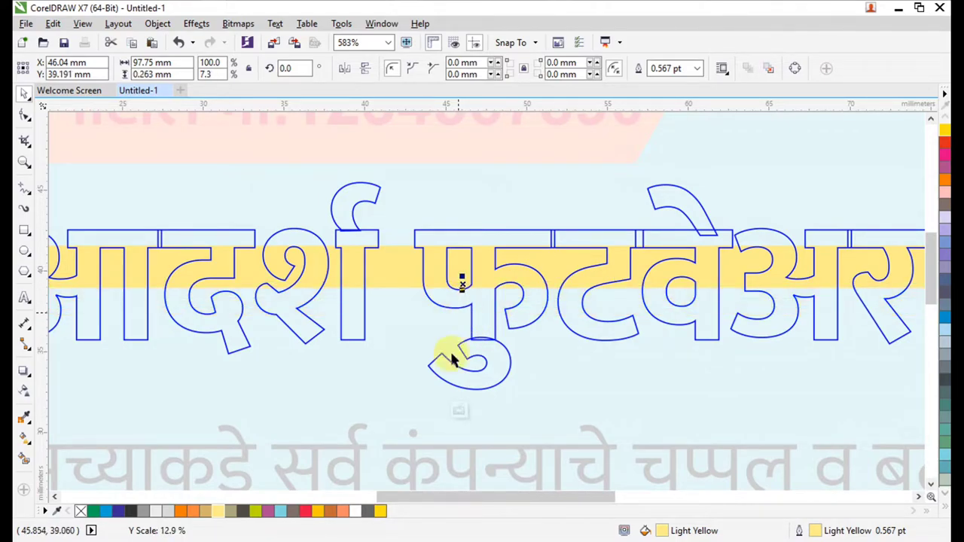
{"action": "left_click", "coordinate": [331, 510]}
{"action": "right_click", "coordinate": [331, 510]}
{"action": "scroll", "coordinate": [509, 304], "scroll_direction": "down", "scroll_amount": 2}
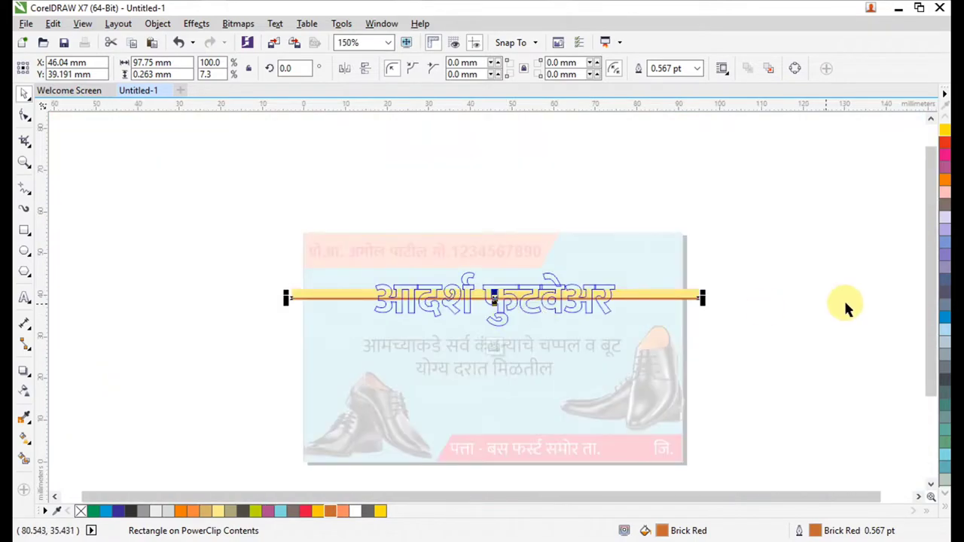
{"action": "left_click", "coordinate": [774, 305], "text": "ctrl"}
Give the shop name text a black 2.0 pt outline
{"action": "key", "text": "F2"}
{"action": "left_click_drag", "start_coordinate": [327, 257], "coordinate": [628, 326]}
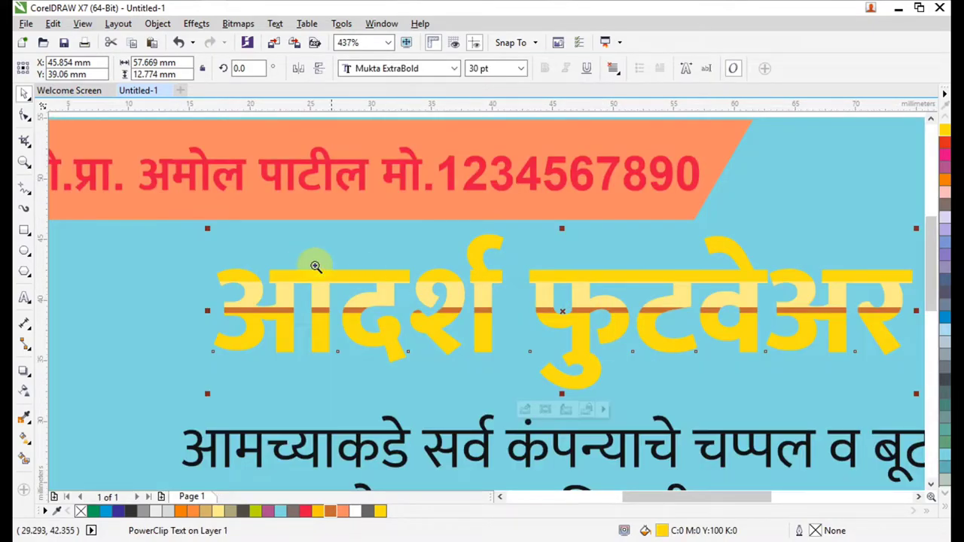
{"action": "scroll", "coordinate": [646, 307], "scroll_direction": "down", "scroll_amount": 1}
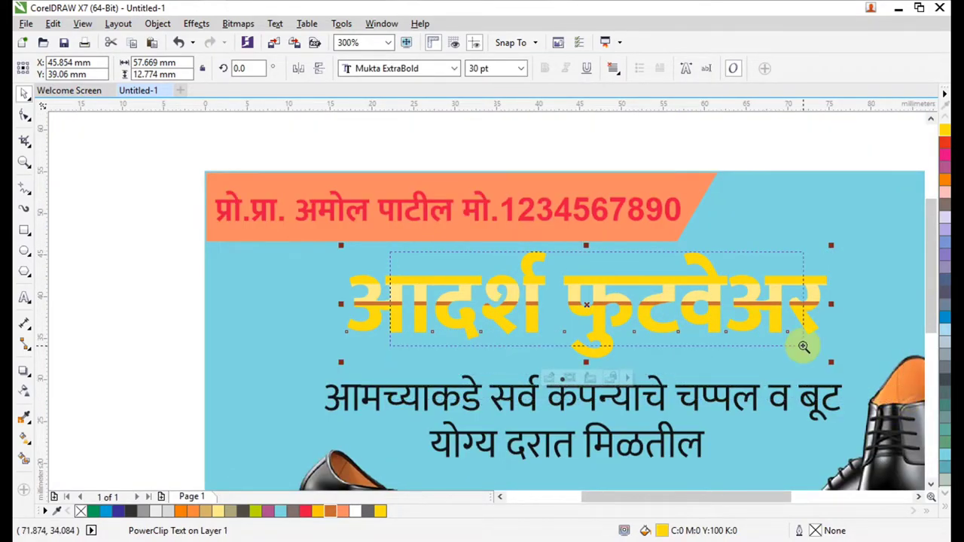
{"action": "scroll", "coordinate": [805, 343], "scroll_direction": "up", "scroll_amount": 2}
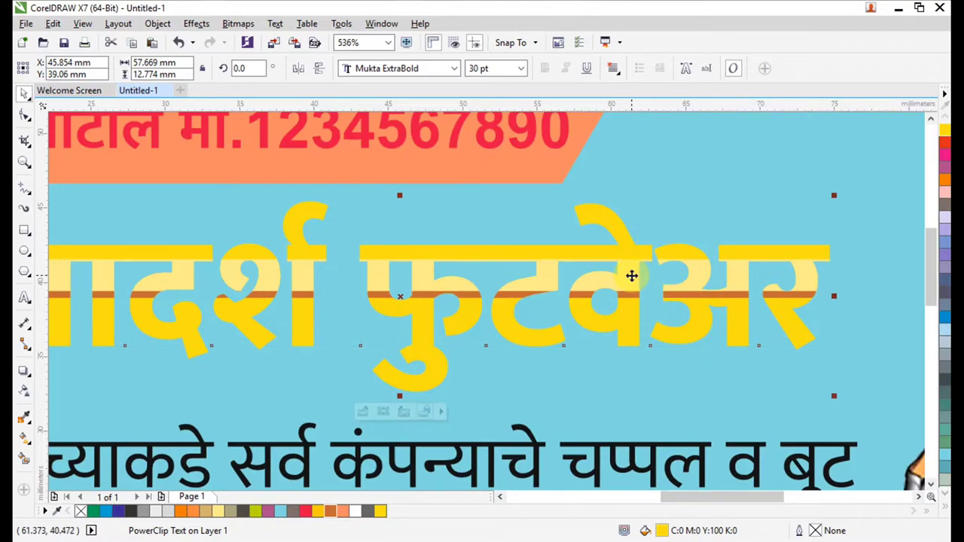
{"action": "scroll", "coordinate": [631, 276], "scroll_direction": "down", "scroll_amount": 3}
{"action": "scroll", "coordinate": [792, 350], "scroll_direction": "up", "scroll_amount": 2}
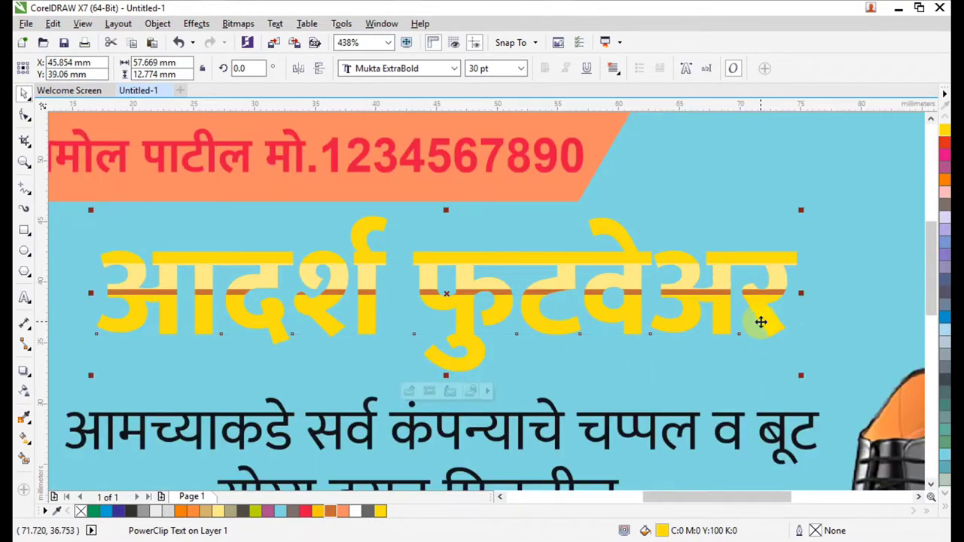
{"action": "key", "text": "F12"}
{"action": "left_click", "coordinate": [389, 182]}
{"action": "left_click", "coordinate": [369, 266]}
{"action": "left_click", "coordinate": [467, 415]}
{"action": "scroll", "coordinate": [599, 306], "scroll_direction": "down", "scroll_amount": 1}
{"action": "key", "text": "F2"}
{"action": "left_click_drag", "start_coordinate": [248, 224], "coordinate": [759, 374]}
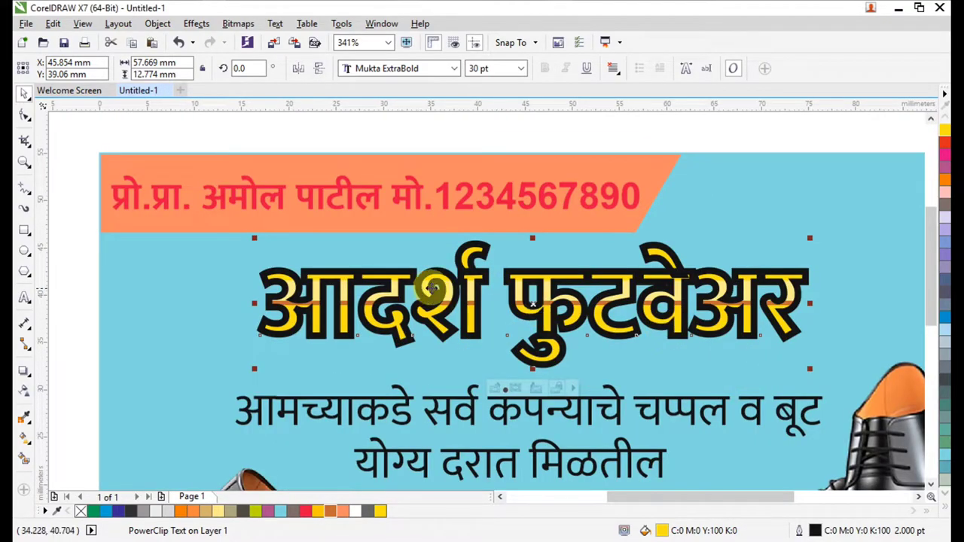
Set the shop name's outline to rounded corners and caps, behind fill and scaling with object, trying 1.0 pt before settling on 2.0 pt
{"action": "key", "text": "F12"}
{"action": "left_click", "coordinate": [388, 183]}
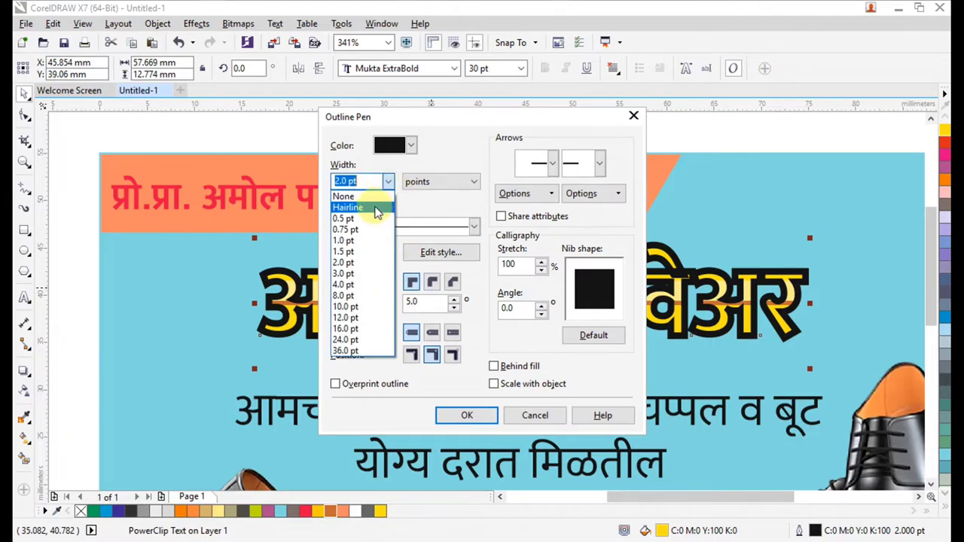
{"action": "left_click", "coordinate": [354, 240]}
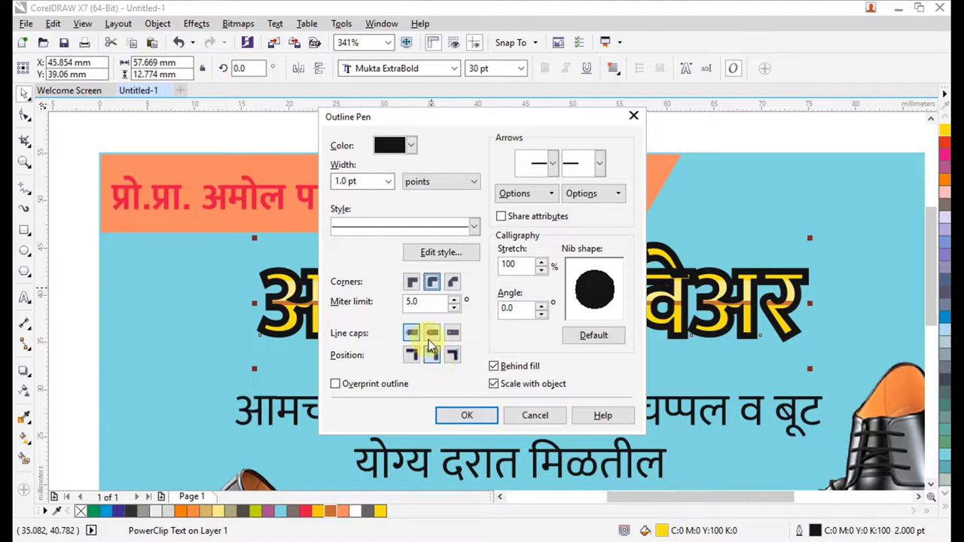
{"action": "left_click", "coordinate": [466, 417]}
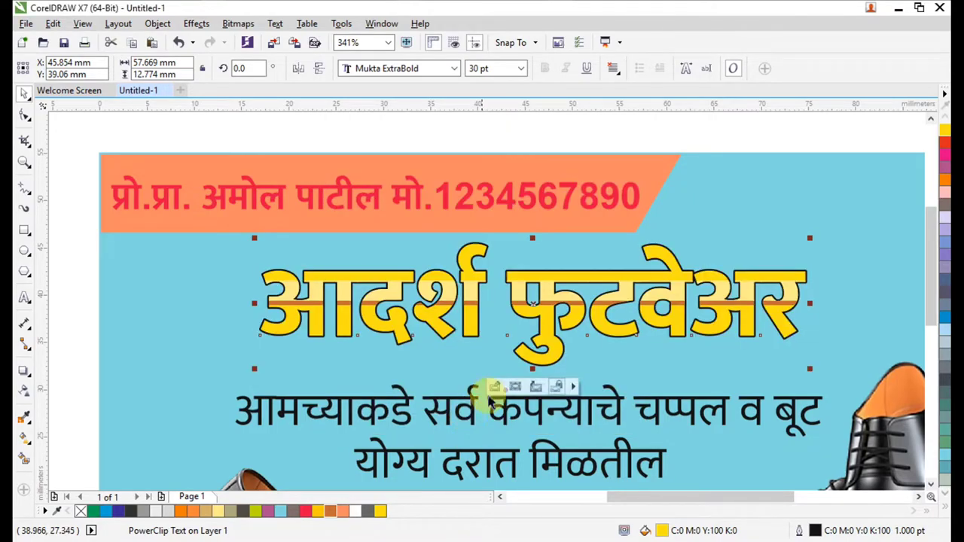
{"action": "key", "text": "F12"}
{"action": "left_click", "coordinate": [388, 182]}
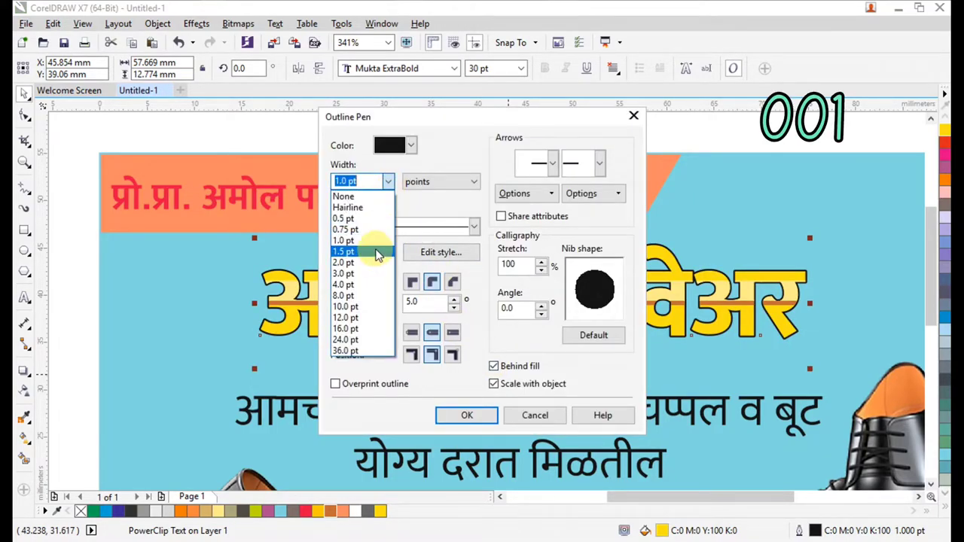
{"action": "left_click", "coordinate": [364, 265]}
{"action": "left_click", "coordinate": [471, 418]}
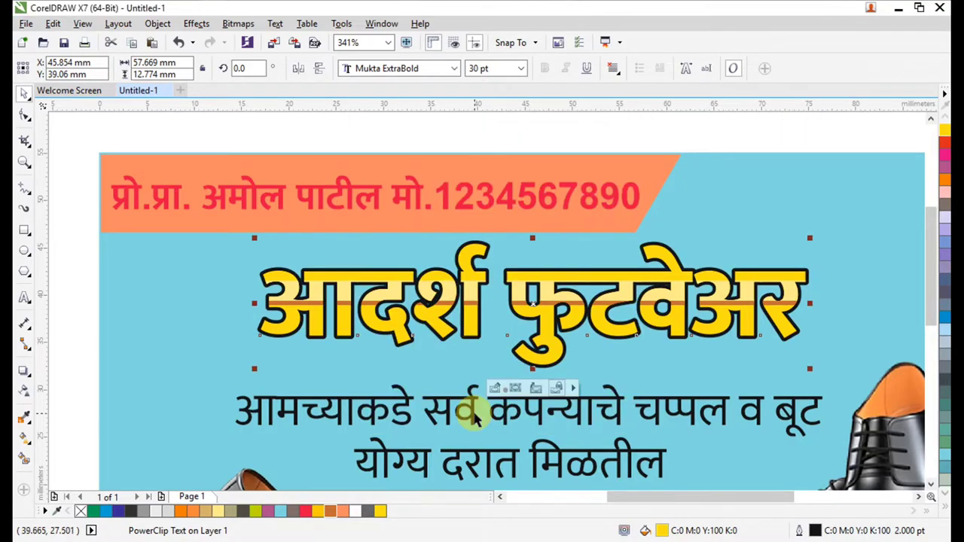
{"action": "left_click", "coordinate": [637, 125]}
Draw a rectangle about 65.2 by 11.9 mm around the two tagline lines below the shop name
{"action": "scroll", "coordinate": [401, 229], "scroll_direction": "down", "scroll_amount": 3}
{"action": "key", "text": "F2"}
{"action": "left_click_drag", "start_coordinate": [324, 190], "coordinate": [460, 293]}
{"action": "key", "text": "F2"}
{"action": "left_click_drag", "start_coordinate": [284, 206], "coordinate": [818, 408]}
{"action": "key", "text": "F2"}
{"action": "left_click_drag", "start_coordinate": [306, 260], "coordinate": [776, 450]}
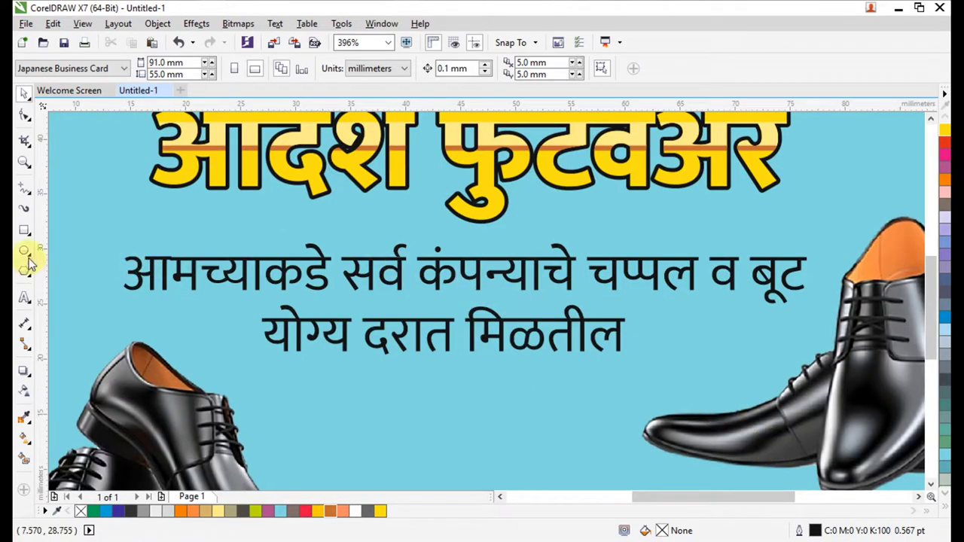
{"action": "left_click", "coordinate": [26, 232]}
{"action": "left_click_drag", "start_coordinate": [117, 237], "coordinate": [831, 368]}
{"action": "scroll", "coordinate": [329, 244], "scroll_direction": "down", "scroll_amount": 5}
{"action": "scroll", "coordinate": [616, 357], "scroll_direction": "up", "scroll_amount": 3}
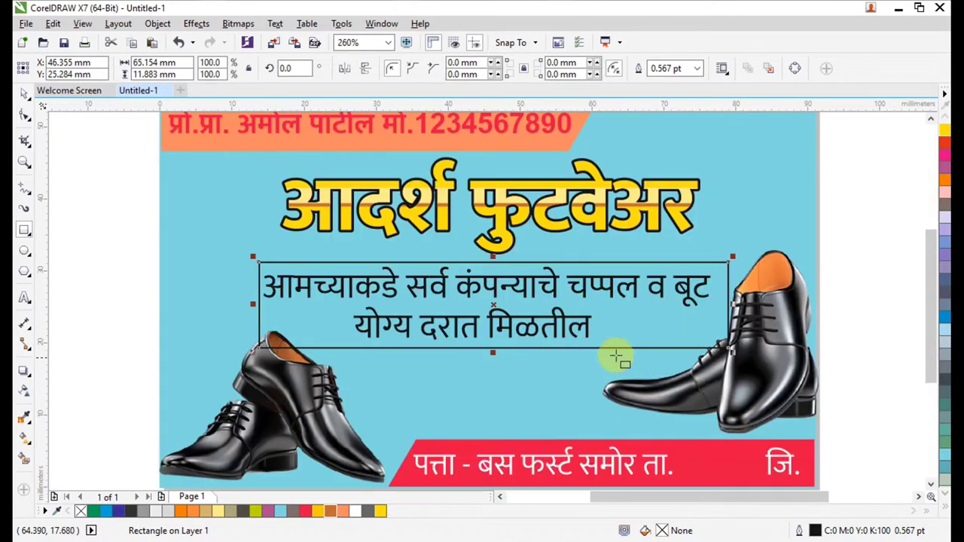
{"action": "scroll", "coordinate": [759, 382], "scroll_direction": "up", "scroll_amount": 1}
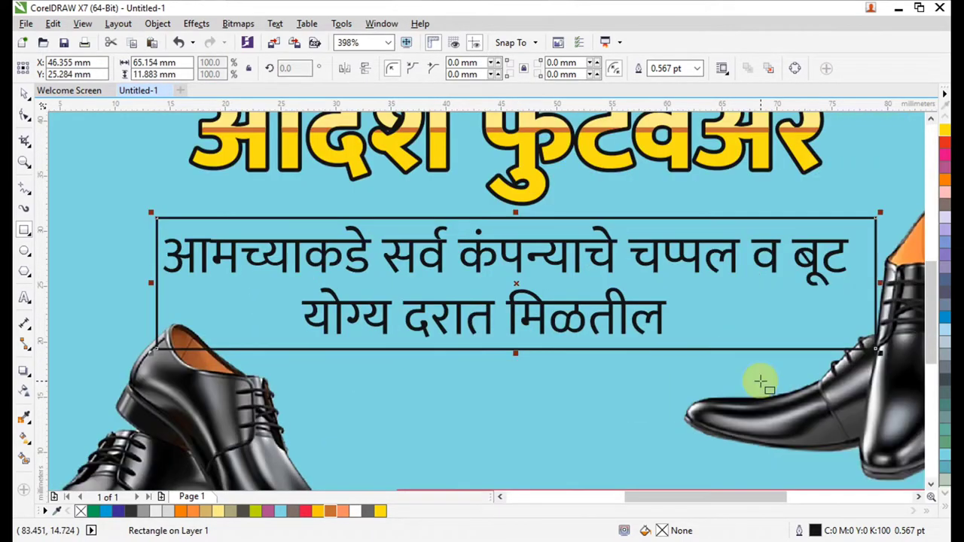
Round all corners of the tagline rectangle fully with the Shape tool, to a radius of about 5.9 mm
{"action": "left_click", "coordinate": [30, 122]}
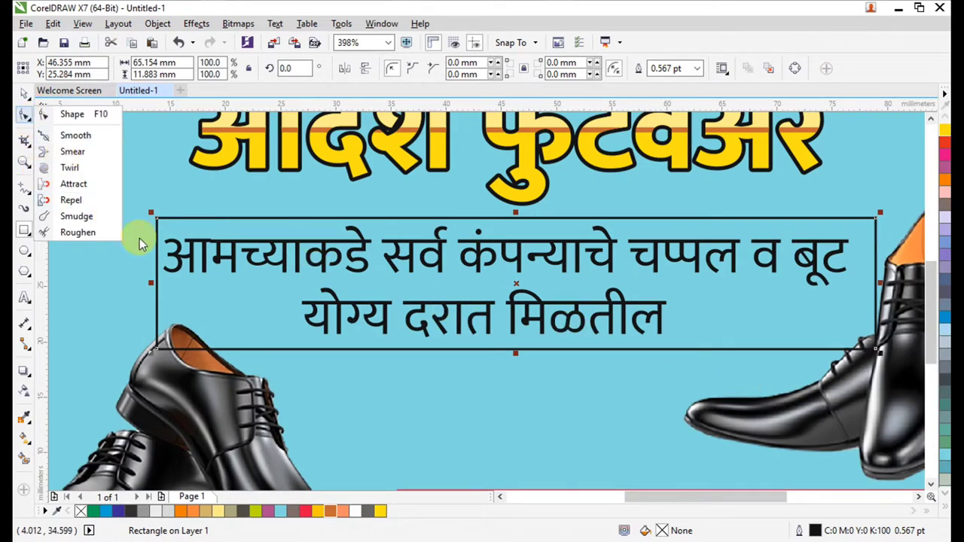
{"action": "left_click", "coordinate": [57, 113]}
{"action": "left_click_drag", "start_coordinate": [158, 220], "coordinate": [286, 221]}
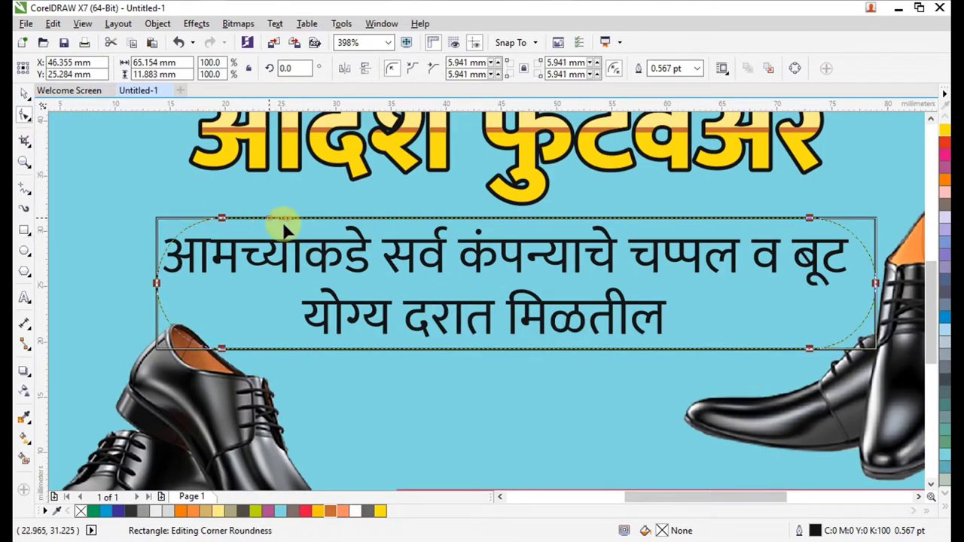
{"action": "left_click", "coordinate": [23, 93]}
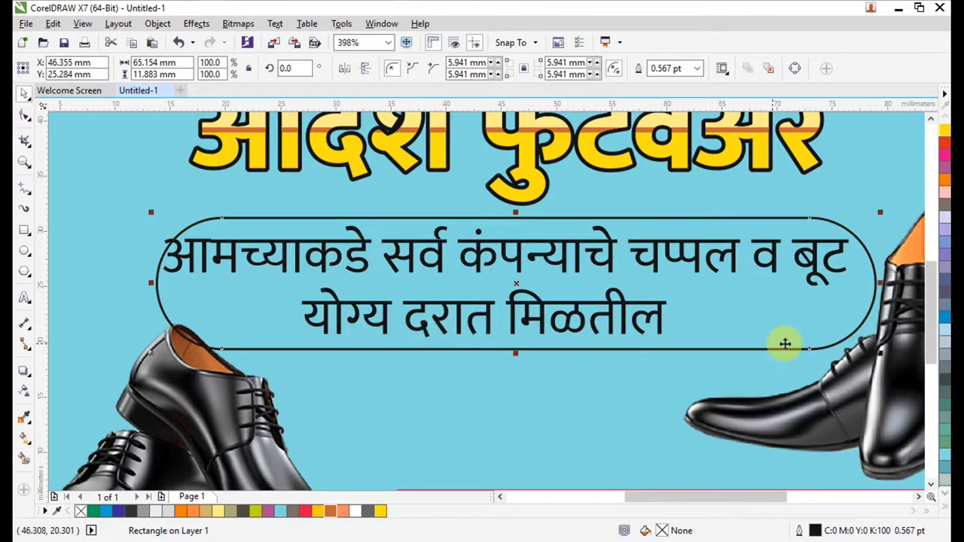
Scale the rounded rectangle down about its centre to about 56.9 by 10.4 mm
{"action": "left_click_drag", "start_coordinate": [881, 355], "coordinate": [835, 343]}
{"action": "scroll", "coordinate": [617, 306], "scroll_direction": "down", "scroll_amount": 2}
{"action": "key", "text": "F2"}
{"action": "left_click_drag", "start_coordinate": [417, 276], "coordinate": [852, 354]}
{"action": "left_click", "coordinate": [734, 320]}
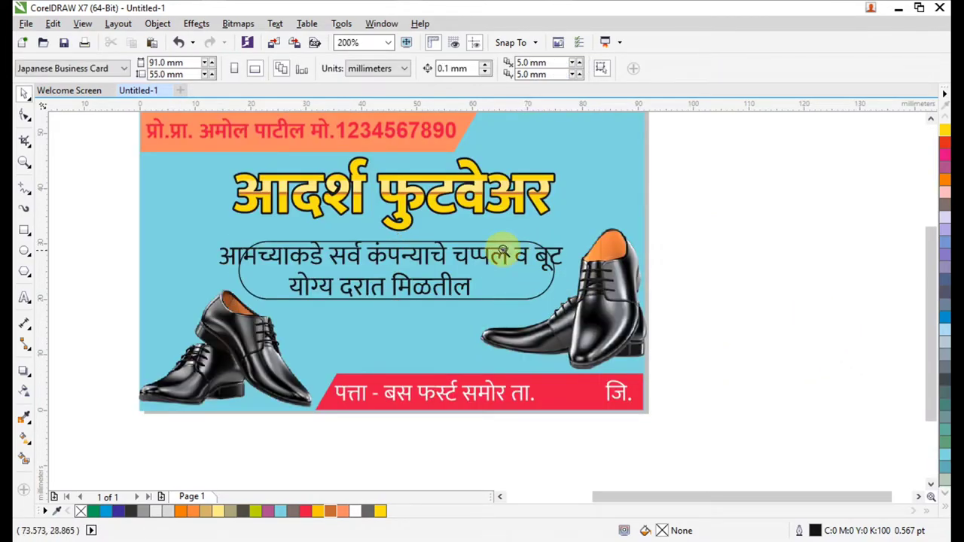
Select both tagline lines and scale them down together about their centre so they fit inside the rounded rectangle
{"action": "scroll", "coordinate": [503, 251], "scroll_direction": "up", "scroll_amount": 2}
{"action": "scroll", "coordinate": [551, 311], "scroll_direction": "down", "scroll_amount": 1}
{"action": "left_click", "coordinate": [577, 260]}
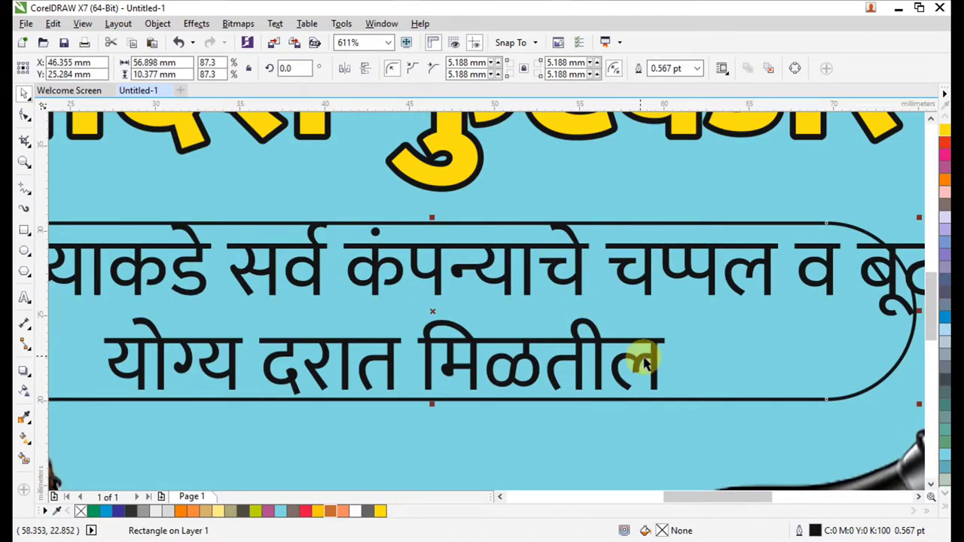
{"action": "key", "text": "Escape"}
{"action": "scroll", "coordinate": [653, 345], "scroll_direction": "down", "scroll_amount": 2}
{"action": "key", "text": "F2"}
{"action": "left_click_drag", "start_coordinate": [441, 297], "coordinate": [880, 411]}
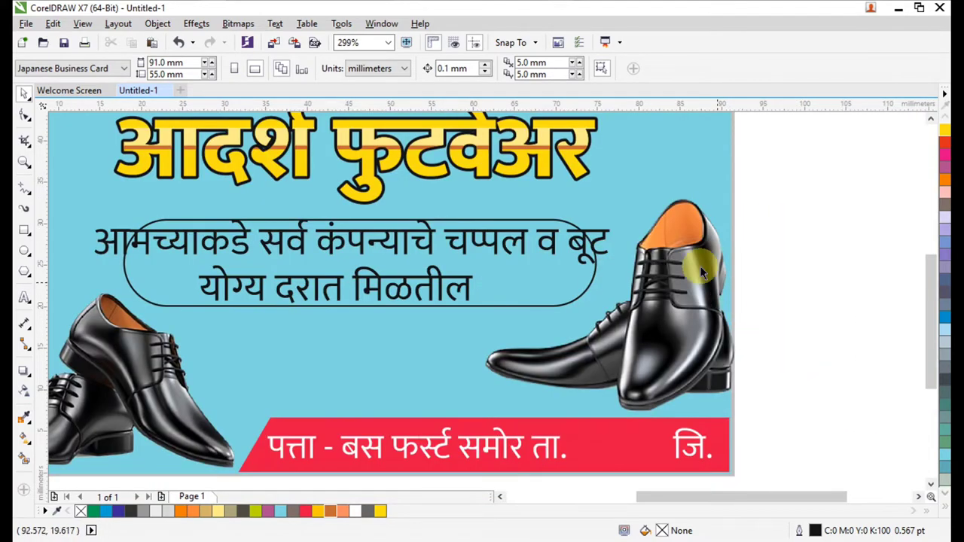
{"action": "left_click", "coordinate": [610, 240]}
{"action": "left_click", "coordinate": [600, 230]}
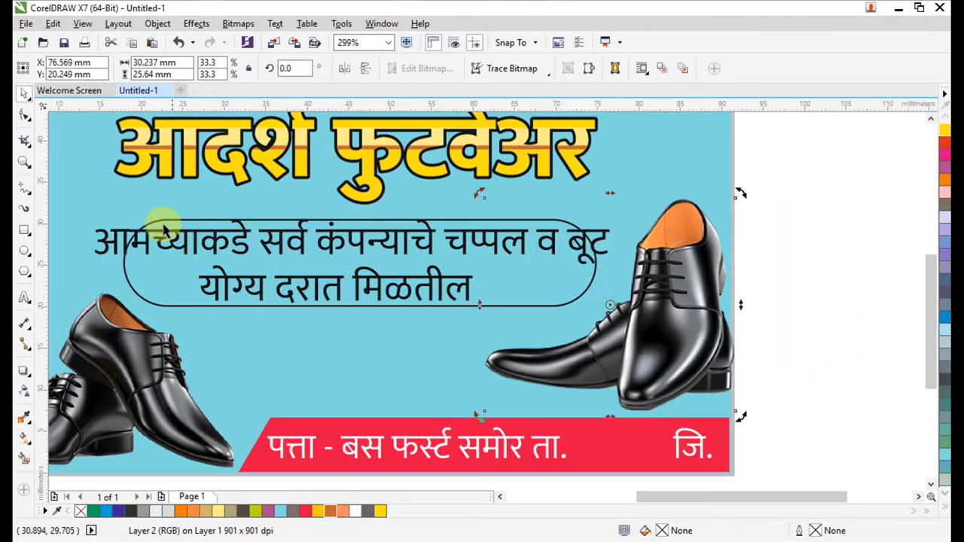
{"action": "left_click", "coordinate": [109, 238]}
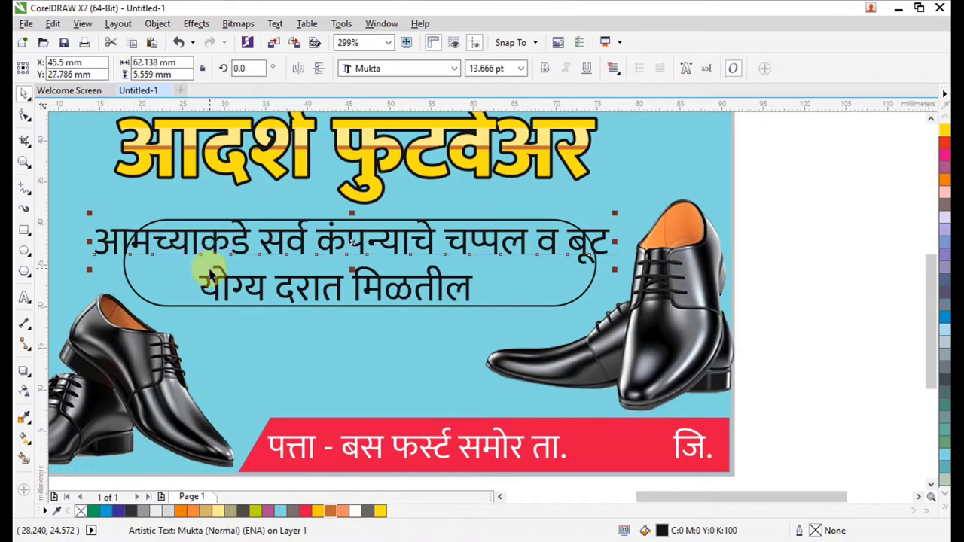
{"action": "left_click", "coordinate": [226, 282], "text": "shift"}
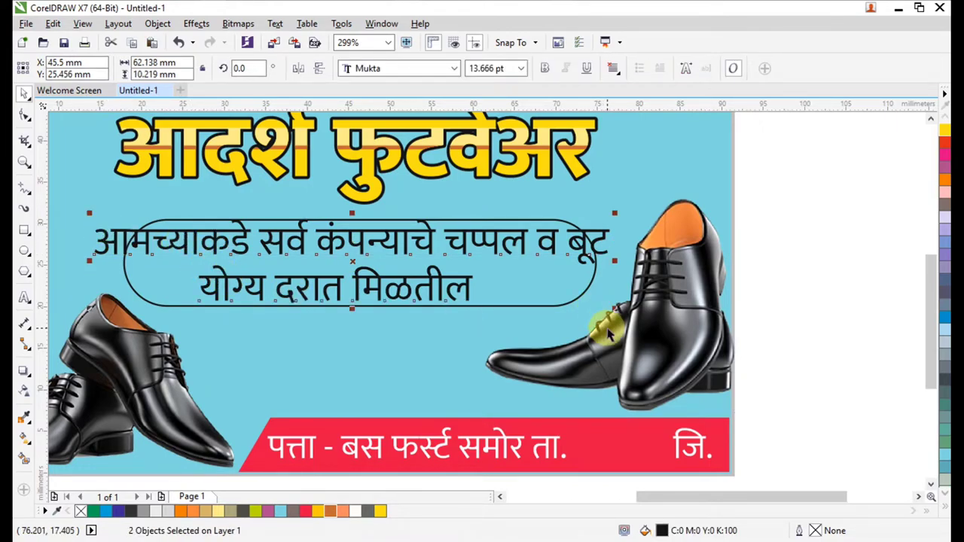
{"action": "left_click_drag", "start_coordinate": [614, 306], "coordinate": [571, 288]}
{"action": "left_click", "coordinate": [852, 409]}
Give the rounded tagline rectangle a deep yellow fill and matching outline (C:0 M:20 Y:100 K:0) and send it behind the text
{"action": "scroll", "coordinate": [213, 249], "scroll_direction": "down", "scroll_amount": 3}
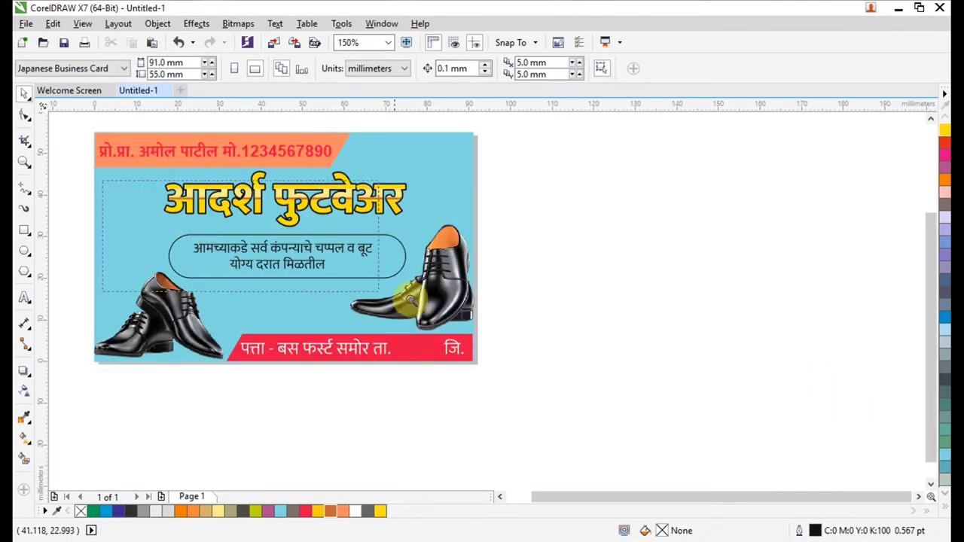
{"action": "scroll", "coordinate": [693, 324], "scroll_direction": "up", "scroll_amount": 3}
{"action": "left_click", "coordinate": [689, 330]}
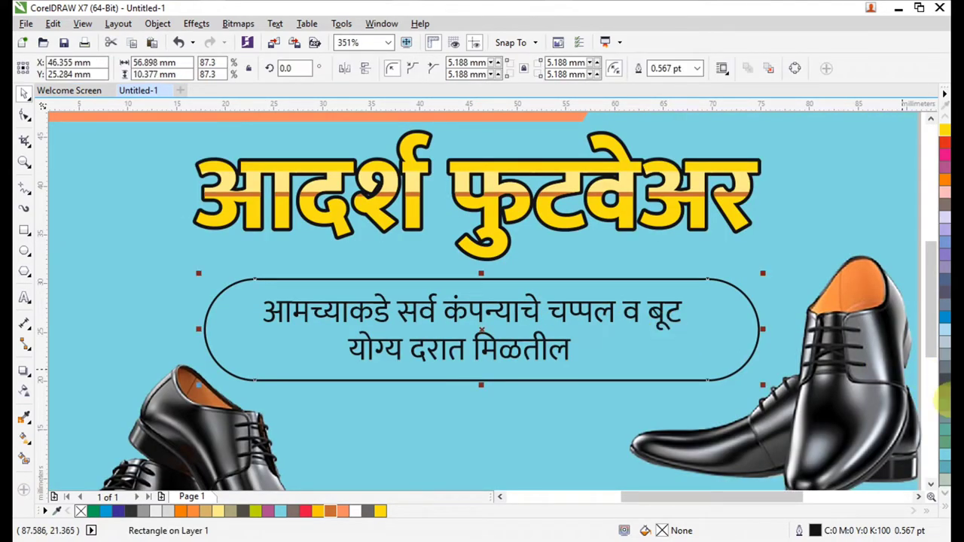
{"action": "left_click", "coordinate": [946, 506]}
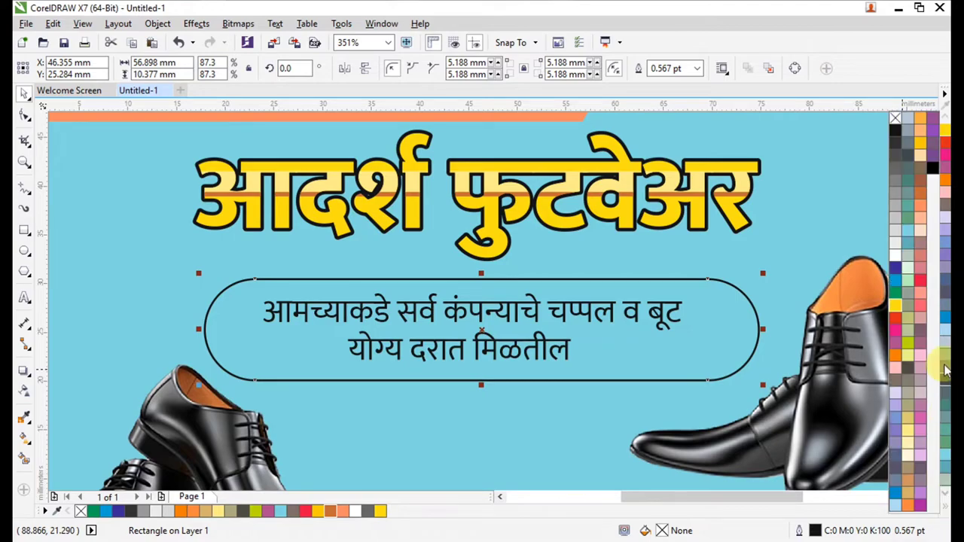
{"action": "left_click", "coordinate": [921, 335]}
{"action": "left_click", "coordinate": [920, 279]}
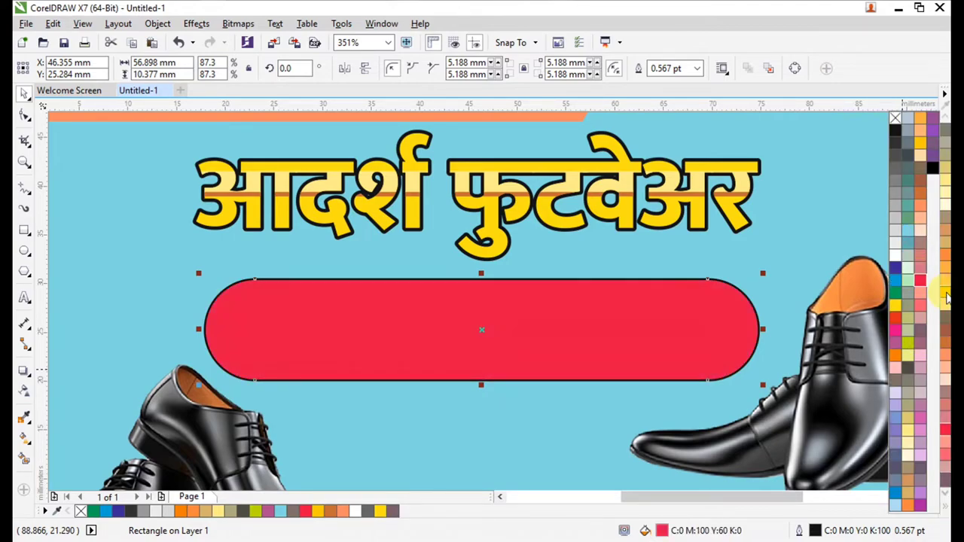
{"action": "left_click", "coordinate": [925, 301]}
{"action": "right_click", "coordinate": [925, 302]}
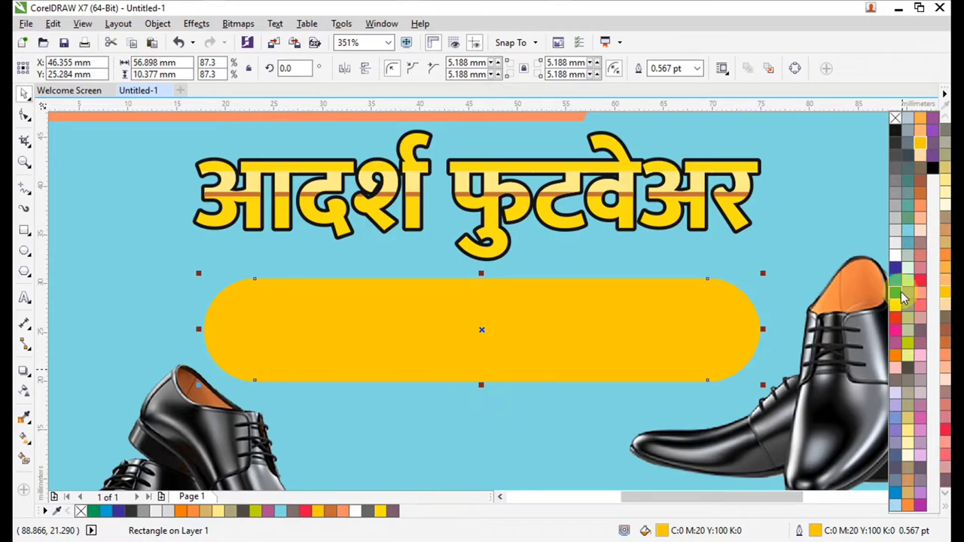
{"action": "key", "text": "shift+Page_Down"}
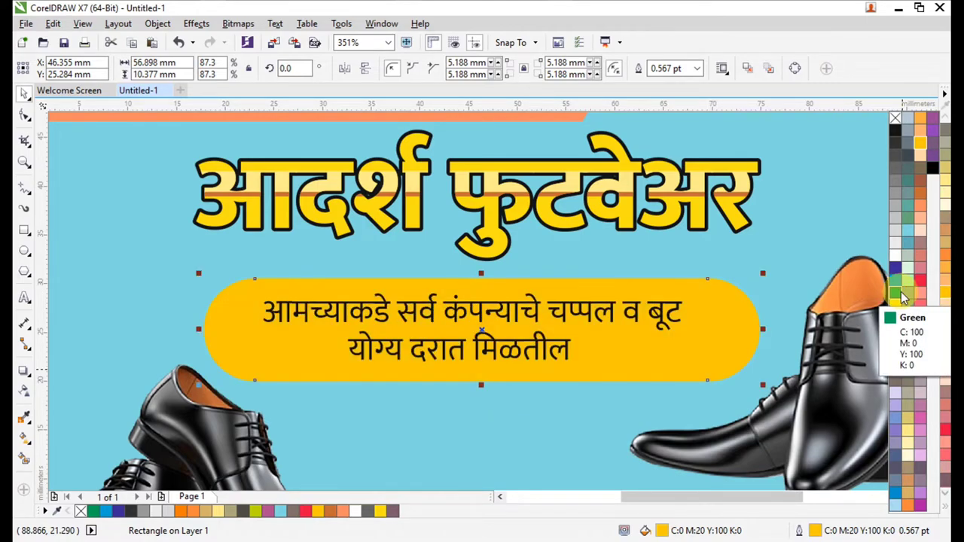
Shrink the yellow tagline shape about its centre to about 48.8 mm wide and 7.7 mm high
{"action": "left_click", "coordinate": [481, 384]}
{"action": "left_click_drag", "start_coordinate": [479, 384], "coordinate": [479, 376]}
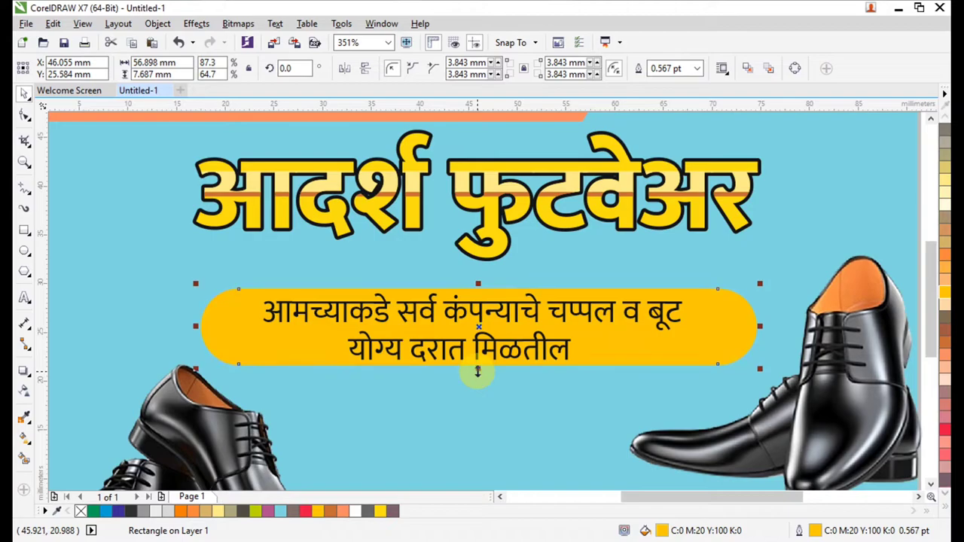
{"action": "left_click", "coordinate": [763, 326], "text": "shift"}
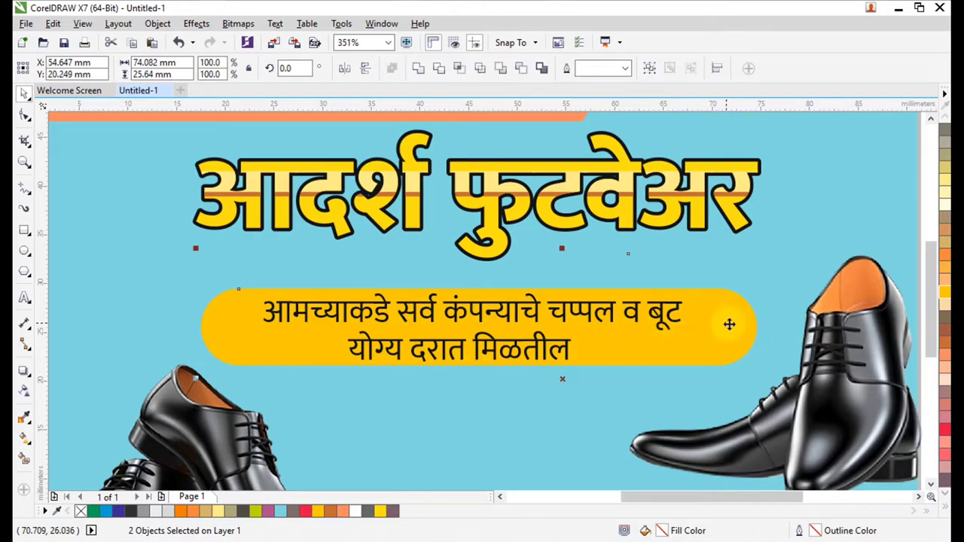
{"action": "scroll", "coordinate": [531, 300], "scroll_direction": "down", "scroll_amount": 3}
{"action": "left_click", "coordinate": [702, 348]}
{"action": "left_click_drag", "start_coordinate": [303, 249], "coordinate": [656, 342]}
{"action": "key", "text": "F2"}
{"action": "left_click_drag", "start_coordinate": [256, 236], "coordinate": [854, 391]}
{"action": "left_click", "coordinate": [773, 324]}
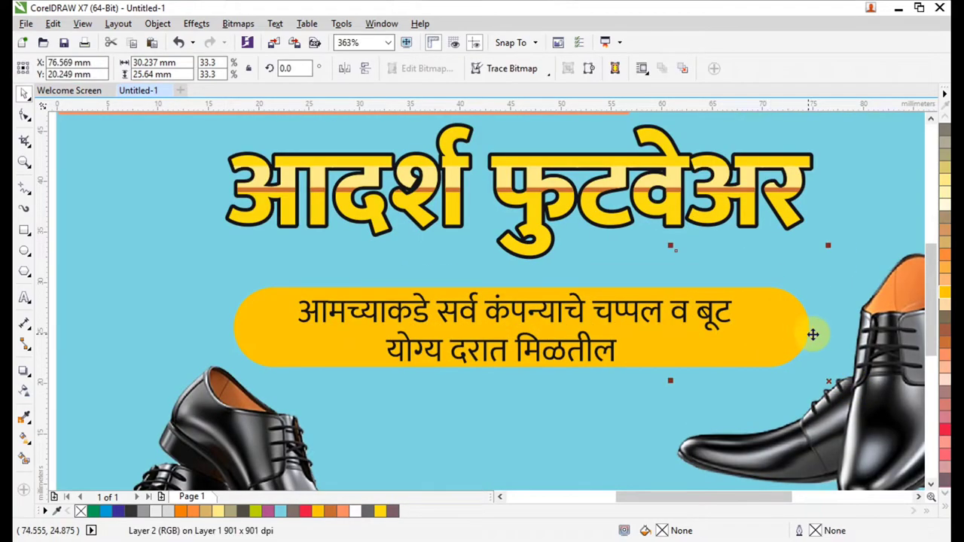
{"action": "left_click", "coordinate": [289, 335]}
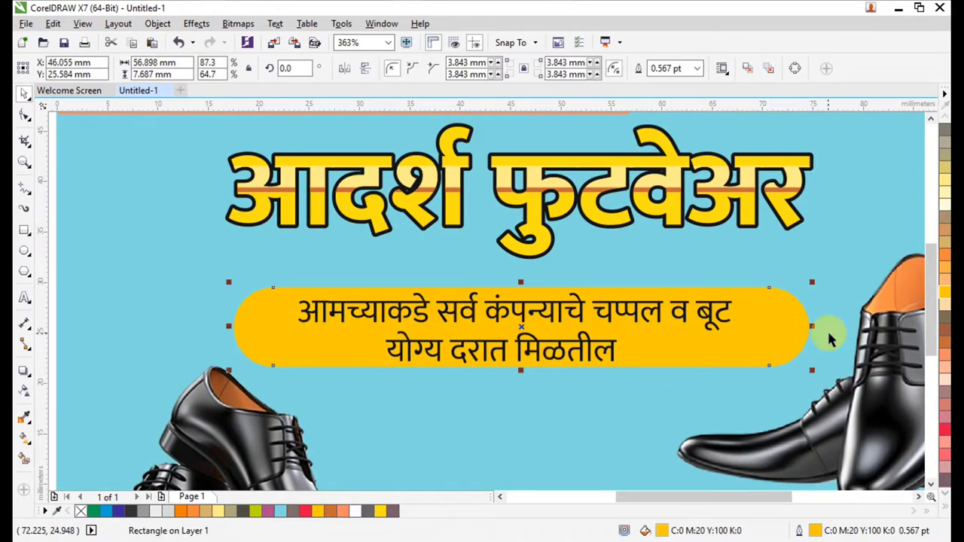
{"action": "left_click_drag", "start_coordinate": [814, 328], "coordinate": [773, 325]}
{"action": "scroll", "coordinate": [600, 309], "scroll_direction": "down", "scroll_amount": 3}
{"action": "key", "text": "F2"}
{"action": "left_click_drag", "start_coordinate": [436, 226], "coordinate": [648, 355]}
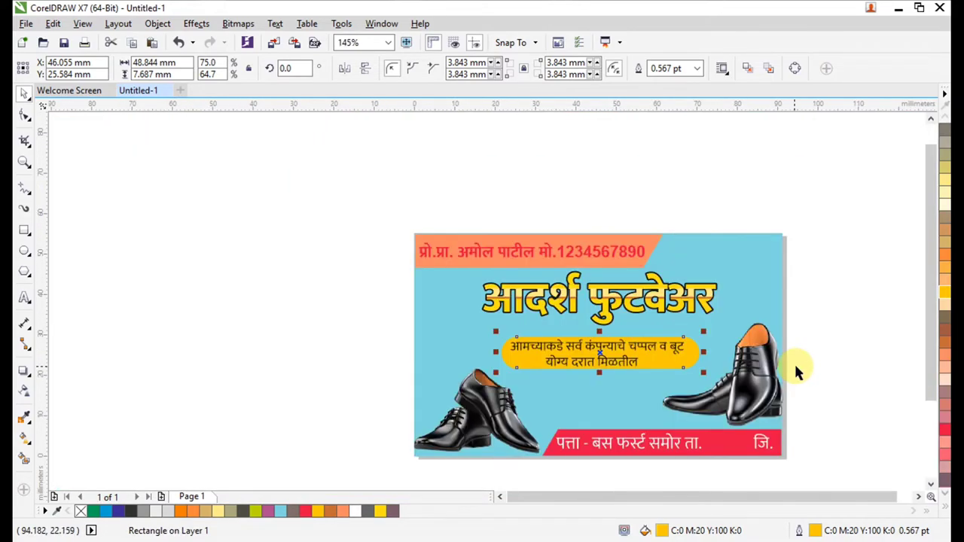
Examine the overall layout of the card with its title, tagline, contact bars and shoe pictures
{"action": "left_click", "coordinate": [795, 366]}
{"action": "key", "text": "F2"}
{"action": "left_click_drag", "start_coordinate": [265, 167], "coordinate": [792, 460]}
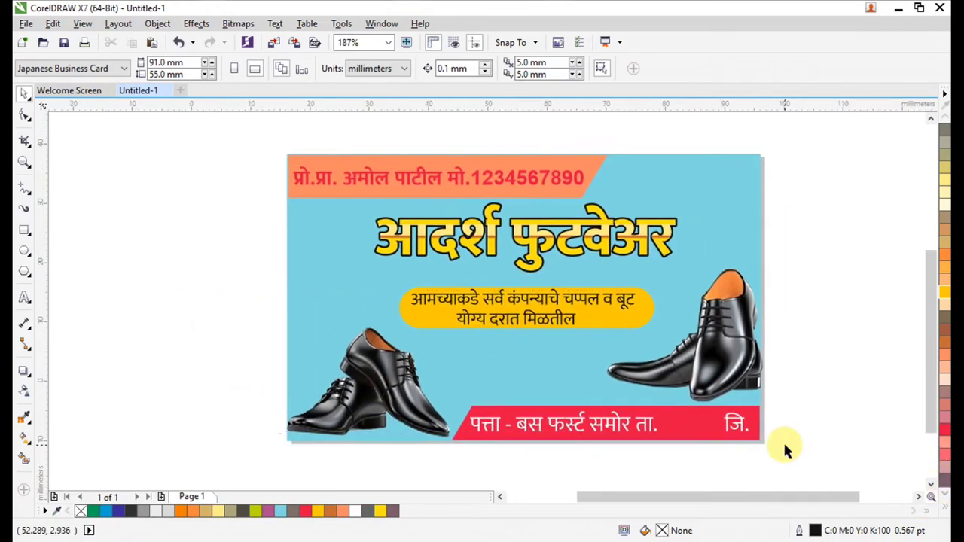
{"action": "scroll", "coordinate": [782, 448], "scroll_direction": "up", "scroll_amount": 1}
{"action": "scroll", "coordinate": [419, 181], "scroll_direction": "down", "scroll_amount": 4}
{"action": "key", "text": "F2"}
{"action": "left_click_drag", "start_coordinate": [389, 165], "coordinate": [718, 374]}
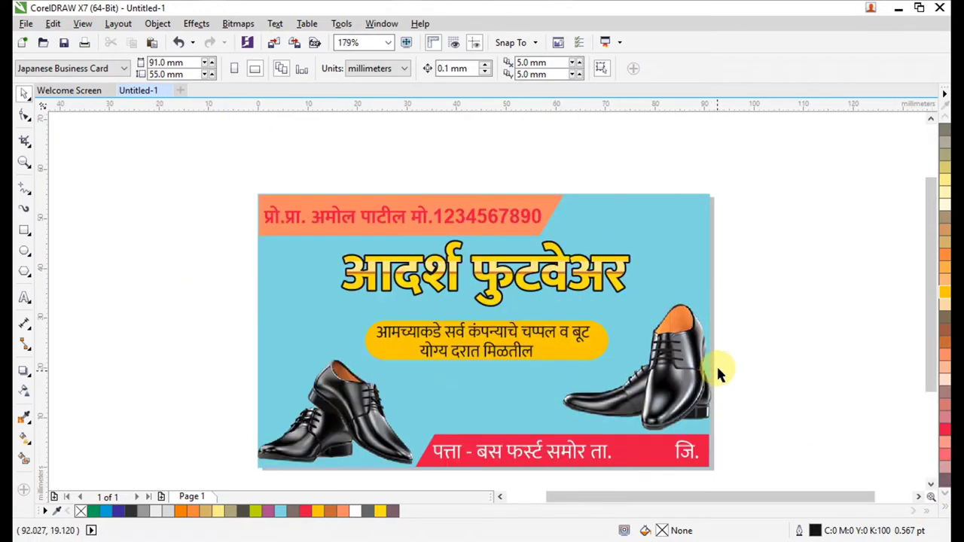
{"action": "left_click", "coordinate": [674, 239]}
{"action": "left_click", "coordinate": [759, 290]}
{"action": "key", "text": "F2"}
{"action": "left_click_drag", "start_coordinate": [225, 178], "coordinate": [726, 443]}
Draw a curved Artistic Media stroke over the card's upper-right corner and change its brush to the tapering row of dots
{"action": "scroll", "coordinate": [725, 437], "scroll_direction": "down", "scroll_amount": 2}
{"action": "left_click_drag", "start_coordinate": [354, 204], "coordinate": [693, 303]}
{"action": "left_click_drag", "start_coordinate": [541, 307], "coordinate": [945, 434]}
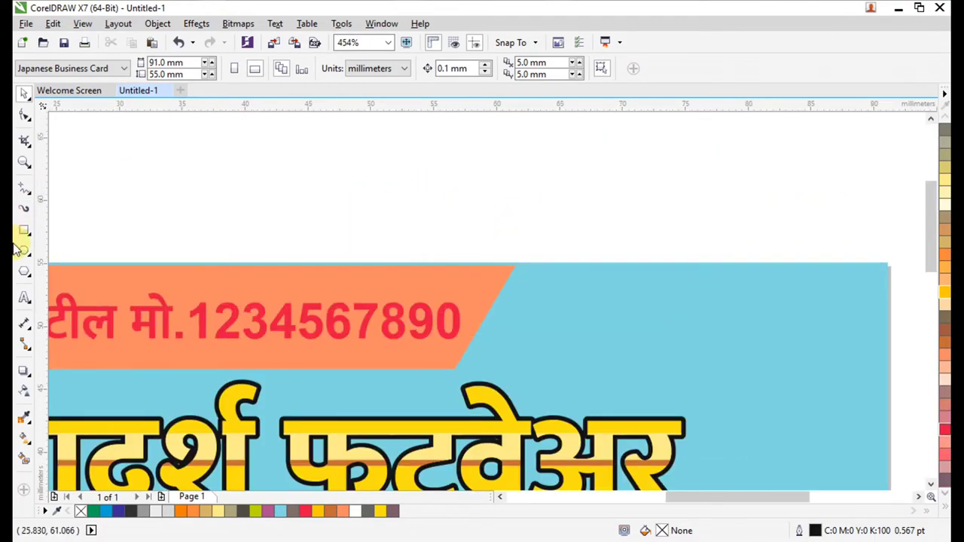
{"action": "left_click", "coordinate": [25, 209]}
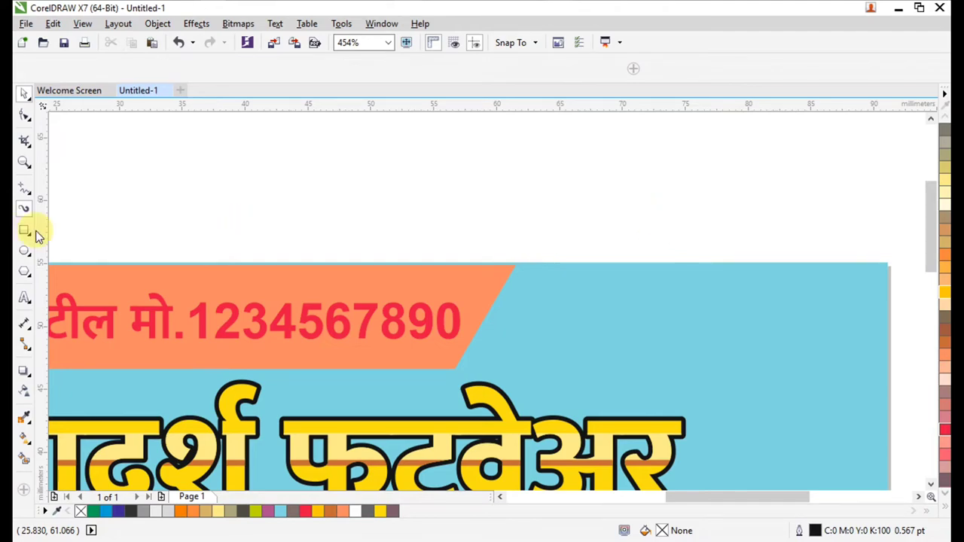
{"action": "mouse_move", "coordinate": [694, 161]}
{"action": "left_mouse_down"}
{"action": "mouse_move", "coordinate": [751, 346]}
{"action": "mouse_move", "coordinate": [857, 355]}
{"action": "left_mouse_up"}
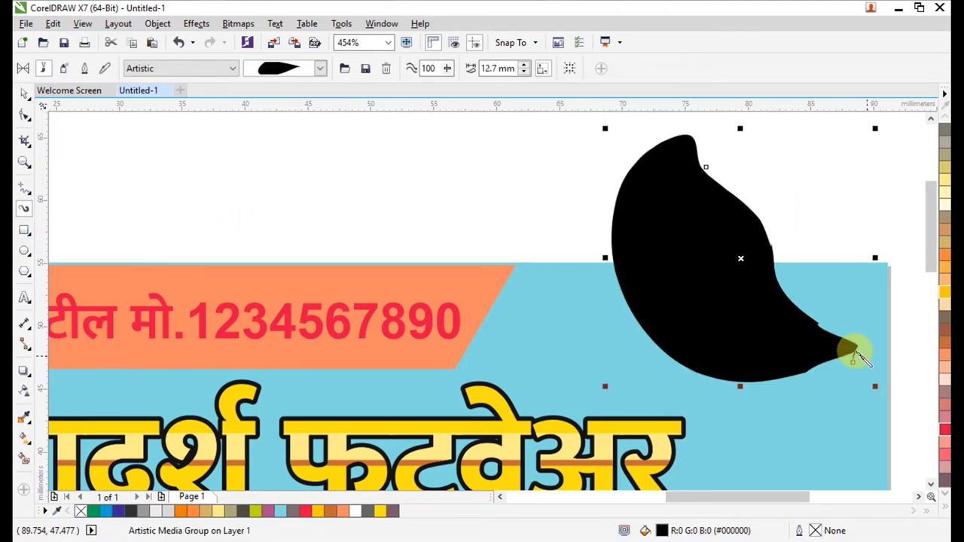
{"action": "left_click", "coordinate": [319, 68]}
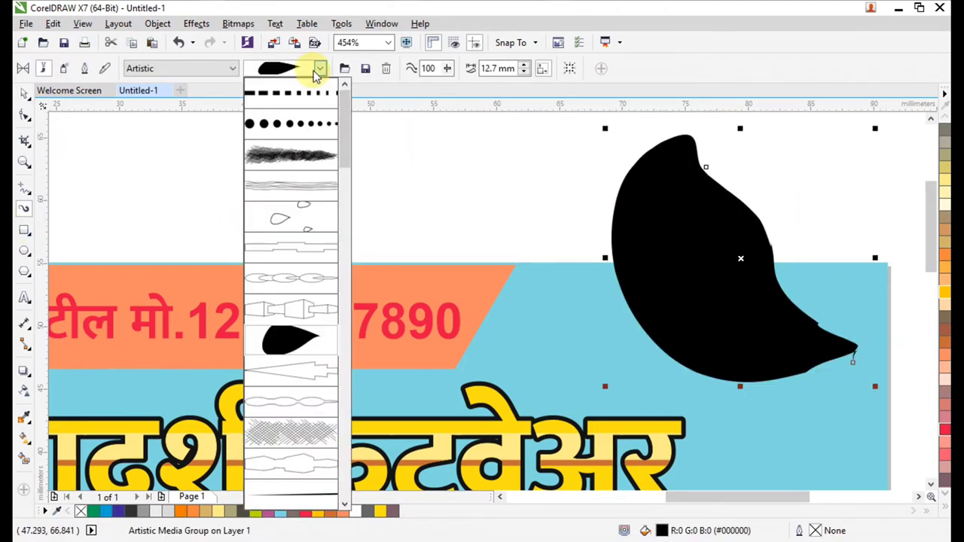
{"action": "left_click", "coordinate": [305, 127]}
{"action": "left_click", "coordinate": [24, 95]}
{"action": "left_click", "coordinate": [282, 165]}
Move the petal-like stroke down and right over the card's upper-right corner and fill it with peach, C:0 M:20 Y:40 K:0
{"action": "scroll", "coordinate": [446, 175], "scroll_direction": "down", "scroll_amount": 2}
{"action": "key", "text": "F2"}
{"action": "left_click_drag", "start_coordinate": [448, 159], "coordinate": [778, 372]}
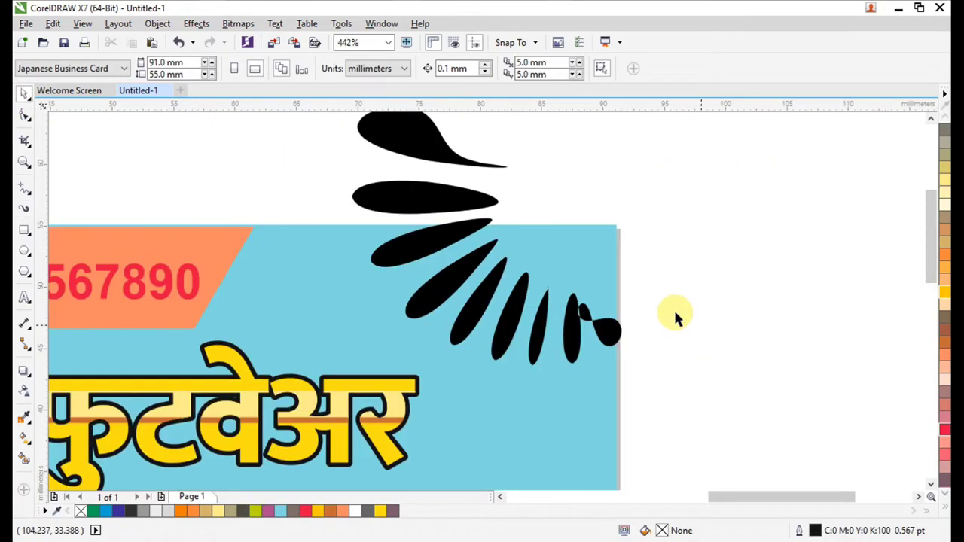
{"action": "left_click_drag", "start_coordinate": [517, 282], "coordinate": [550, 333]}
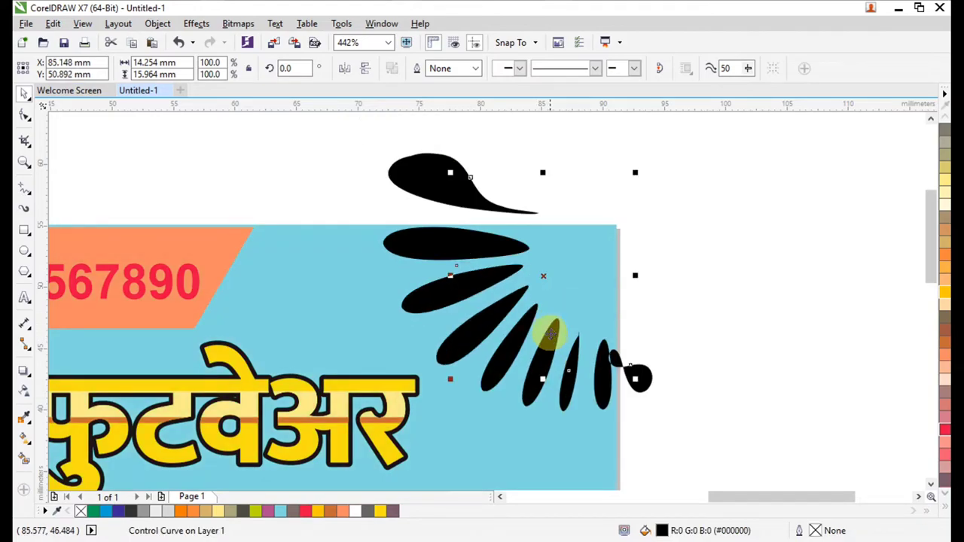
{"action": "left_click", "coordinate": [945, 311]}
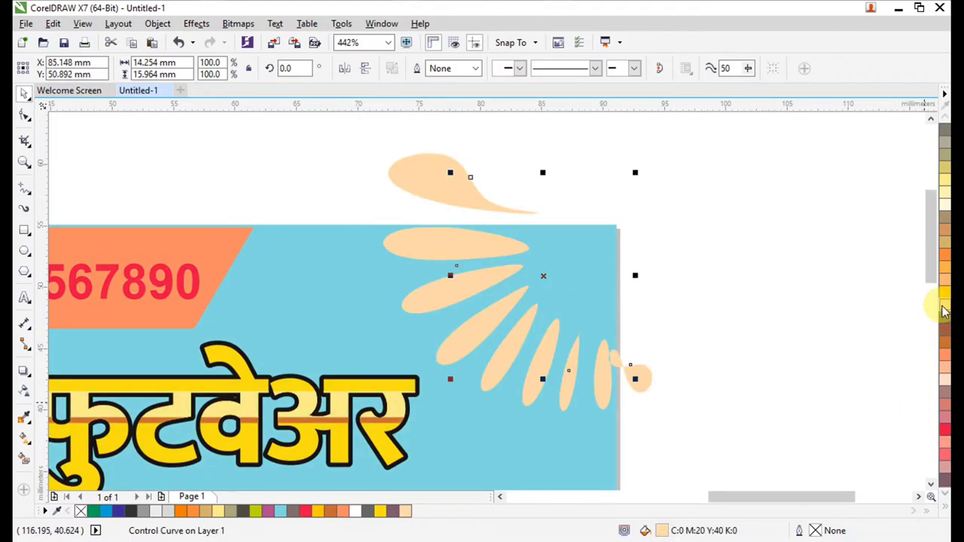
Try to PowerClip the peach stroke's control curve inside the card's background rectangle
{"action": "right_click", "coordinate": [489, 251]}
{"action": "left_click", "coordinate": [527, 167]}
{"action": "left_click", "coordinate": [332, 305]}
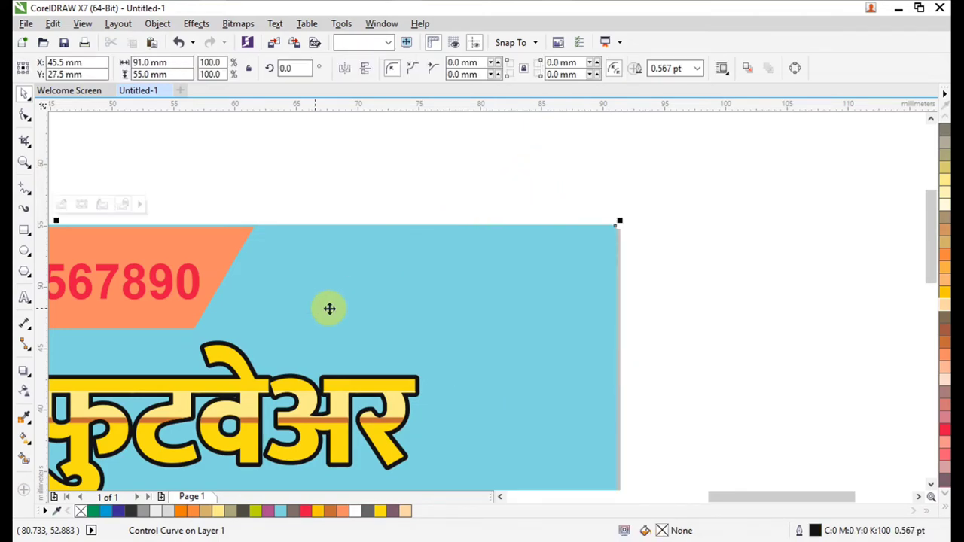
{"action": "scroll", "coordinate": [687, 341], "scroll_direction": "down", "scroll_amount": 4}
{"action": "key", "text": "ctrl+z"}
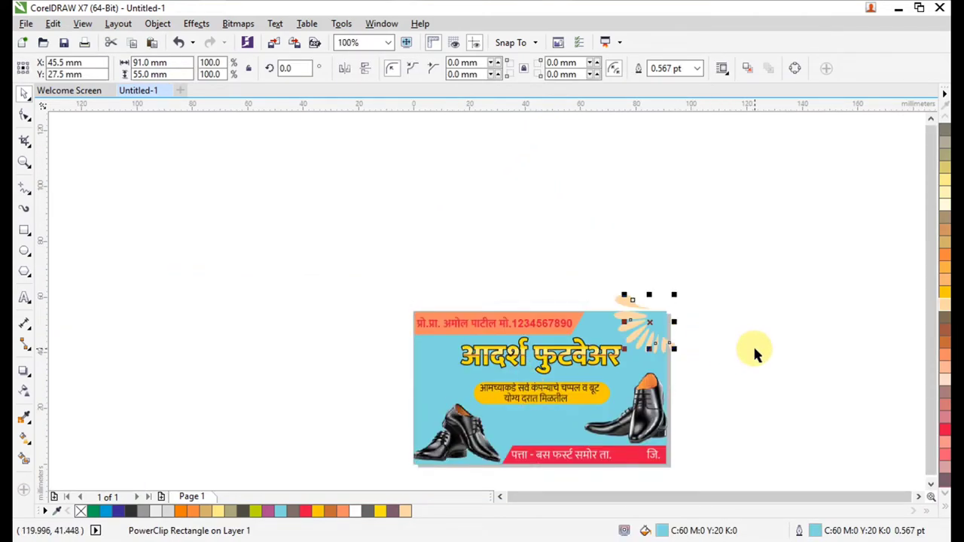
{"action": "scroll", "coordinate": [667, 369], "scroll_direction": "up", "scroll_amount": 3}
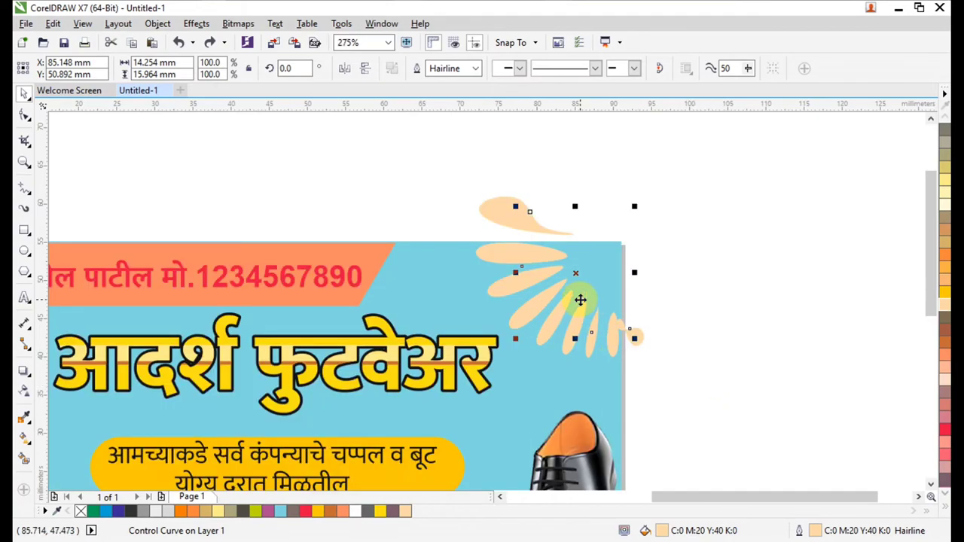
Try to cut the peach stroke and paste it into the contents of the card's PowerClip background
{"action": "key", "text": "ctrl+x"}
{"action": "double_click", "coordinate": [590, 322]}
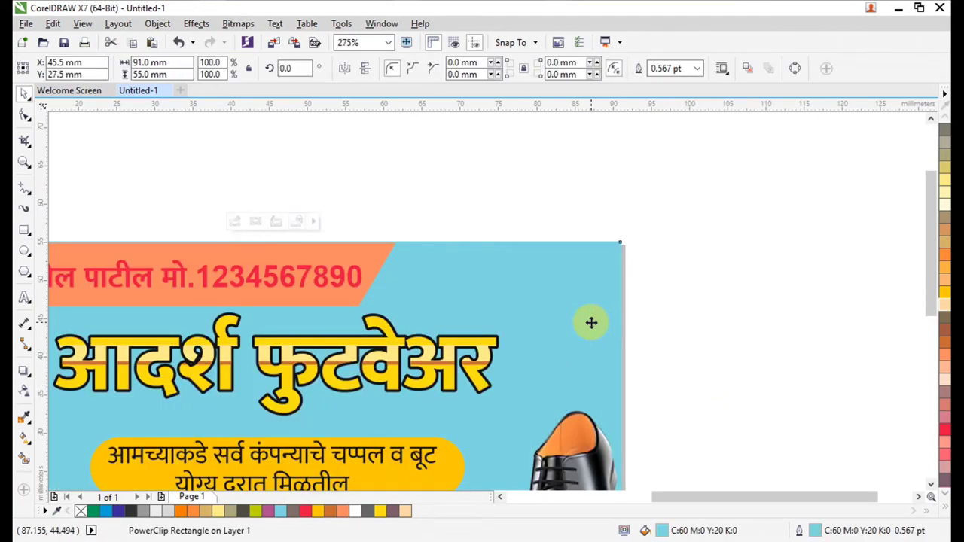
{"action": "key", "text": "ctrl+v"}
{"action": "left_click", "coordinate": [737, 333], "text": "ctrl"}
{"action": "left_click", "coordinate": [737, 333]}
{"action": "double_click", "coordinate": [598, 320]}
{"action": "left_click", "coordinate": [734, 339], "text": "ctrl"}
{"action": "key", "text": "ctrl+z"}
{"action": "key", "text": "ctrl+z"}
{"action": "key", "text": "ctrl+z"}
{"action": "key", "text": "ctrl+z"}
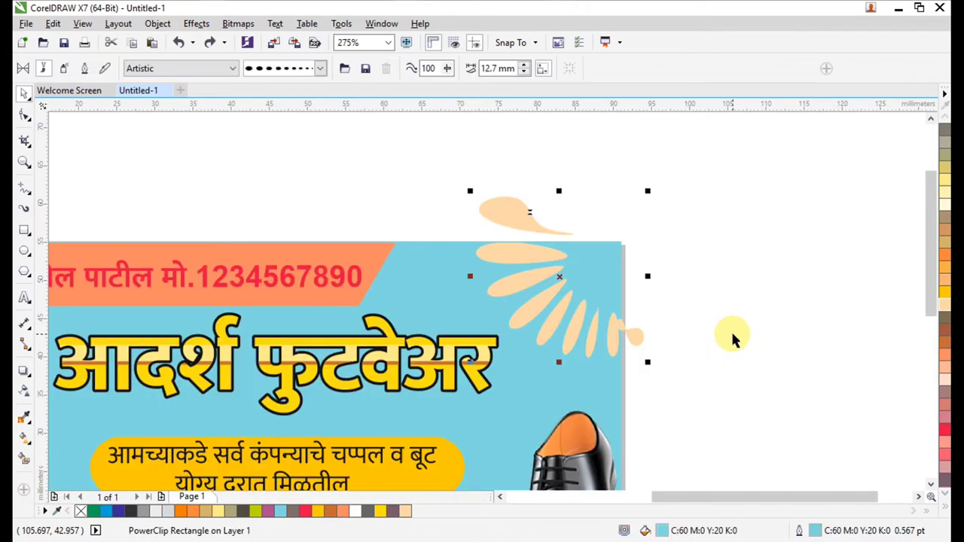
Group the peach Artistic Media stroke together with its control curve
{"action": "left_click", "coordinate": [771, 376]}
{"action": "left_click", "coordinate": [576, 288]}
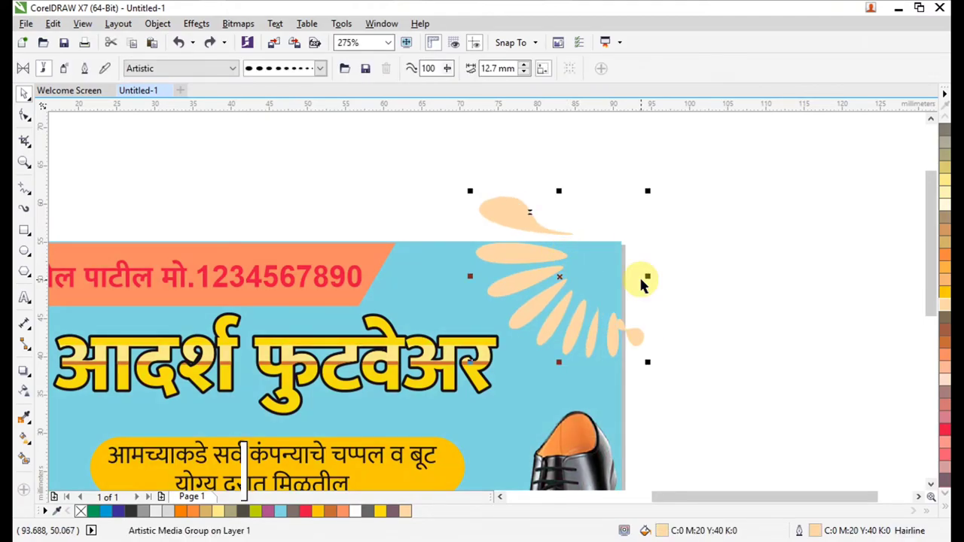
{"action": "right_click", "coordinate": [532, 265]}
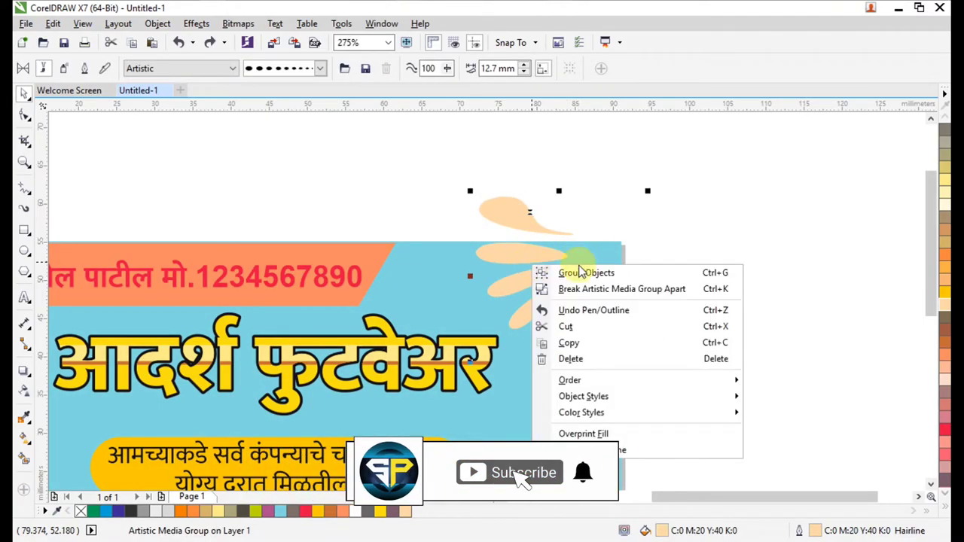
{"action": "left_click", "coordinate": [584, 274]}
{"action": "left_click_drag", "start_coordinate": [577, 273], "coordinate": [620, 249]}
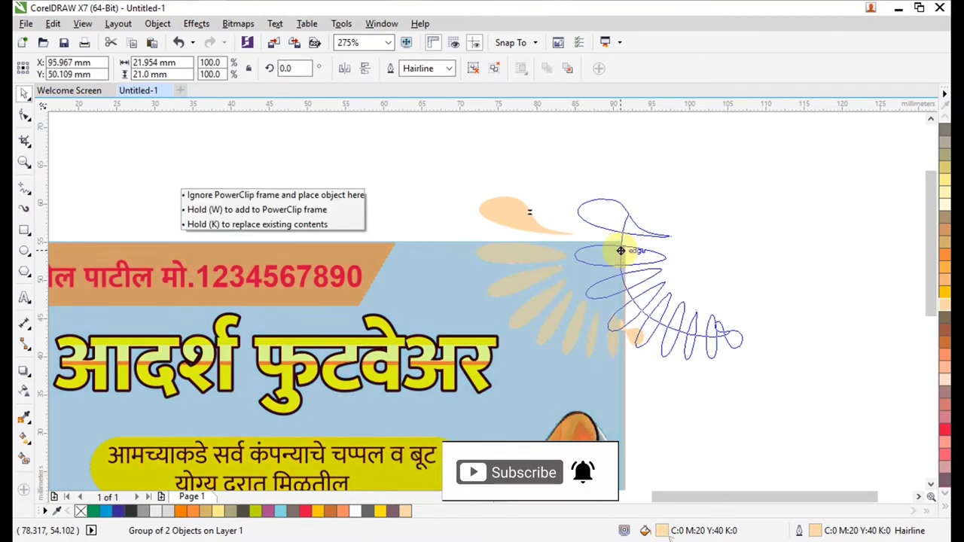
{"action": "key", "text": "Escape"}
{"action": "left_click", "coordinate": [942, 350]}
{"action": "key", "text": "ctrl+z"}
PowerClip the grouped peach petals inside the card's background rectangle and open the clip contents for editing
{"action": "right_click", "coordinate": [544, 260]}
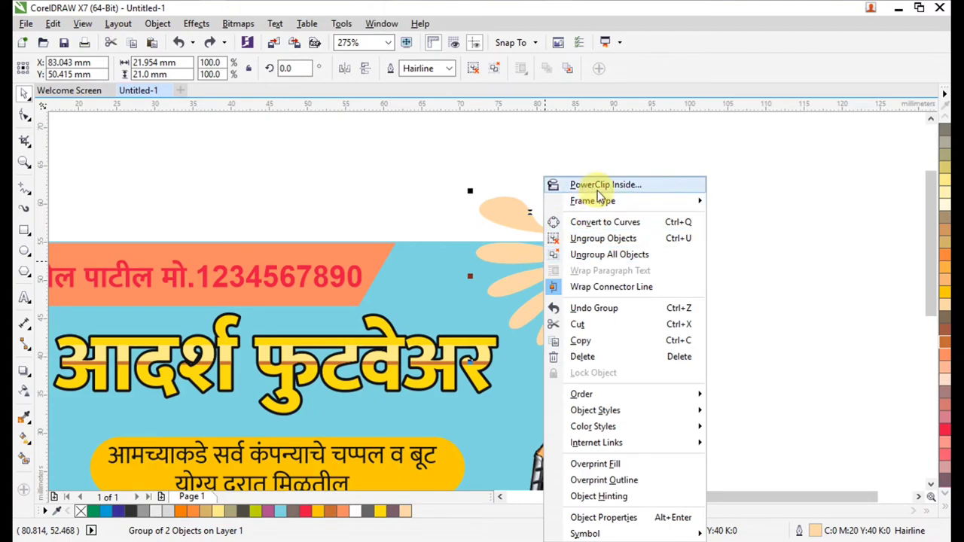
{"action": "left_click", "coordinate": [580, 184]}
{"action": "left_click", "coordinate": [433, 277]}
{"action": "scroll", "coordinate": [539, 290], "scroll_direction": "down", "scroll_amount": 1}
{"action": "scroll", "coordinate": [539, 290], "scroll_direction": "down", "scroll_amount": 2}
{"action": "left_click", "coordinate": [551, 291], "text": "ctrl"}
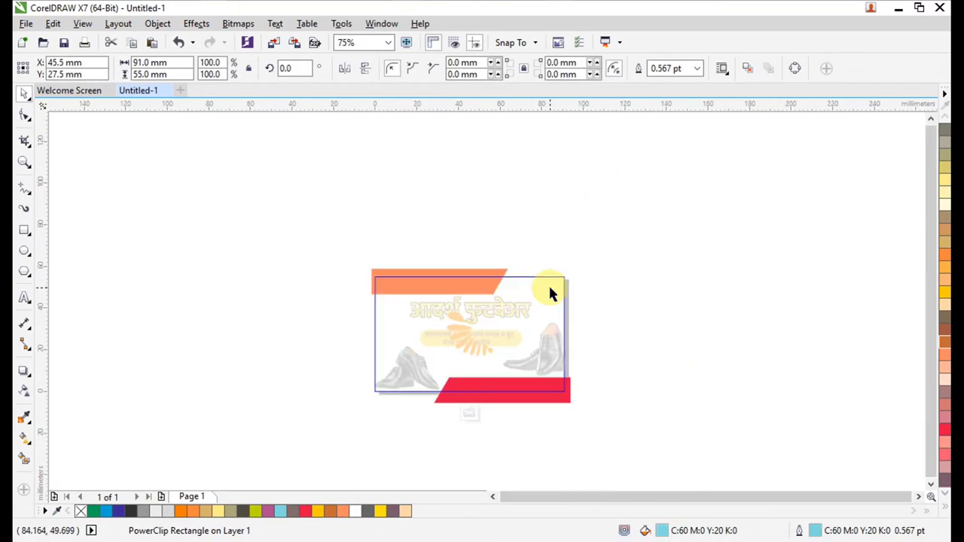
Move the petal group to the frame's upper-right corner and place a copy of it over the left edge
{"action": "key", "text": "F2"}
{"action": "left_click_drag", "start_coordinate": [325, 236], "coordinate": [588, 398]}
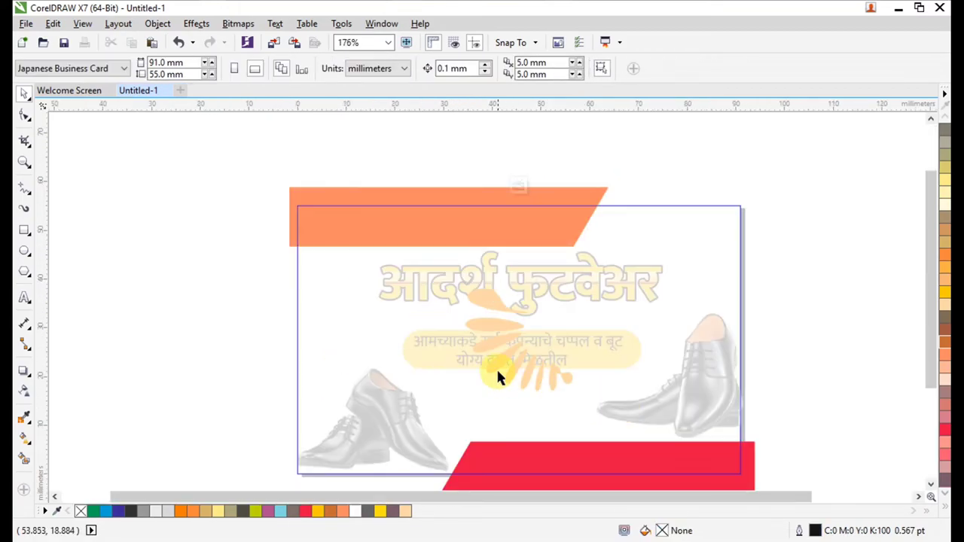
{"action": "left_click", "coordinate": [495, 325]}
{"action": "left_click_drag", "start_coordinate": [518, 343], "coordinate": [287, 322]}
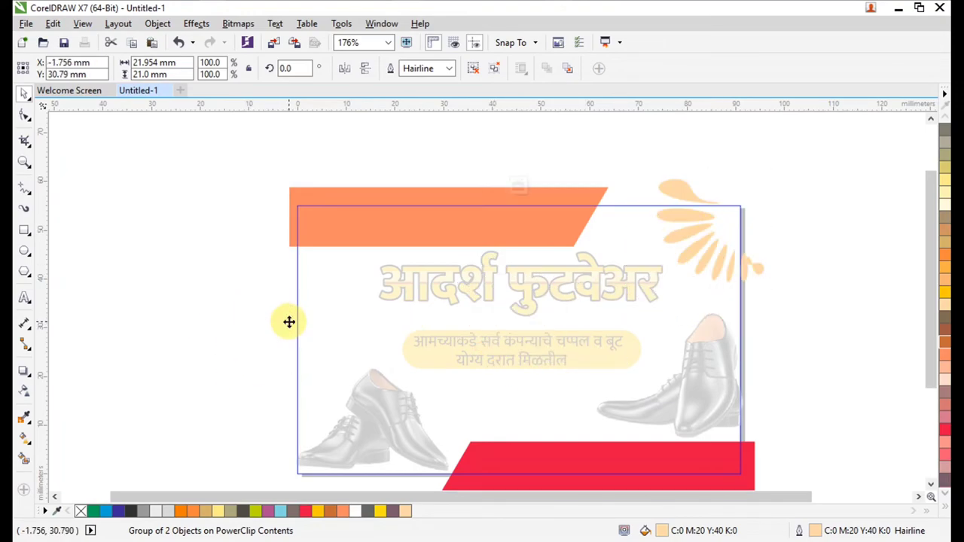
Mirror the petal copy vertically and horizontally, and shift it about 5 mm right at the card's left edge
{"action": "left_click", "coordinate": [363, 68]}
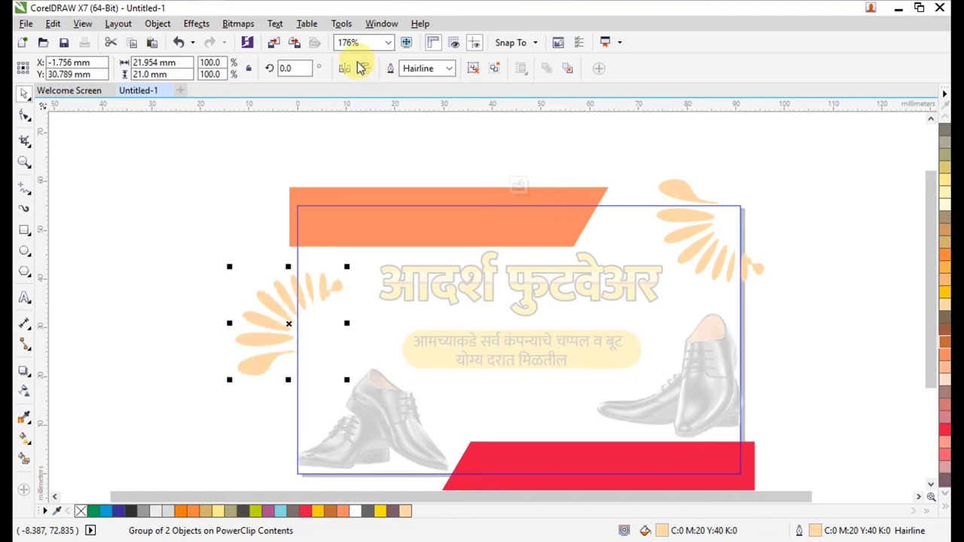
{"action": "left_click", "coordinate": [345, 68]}
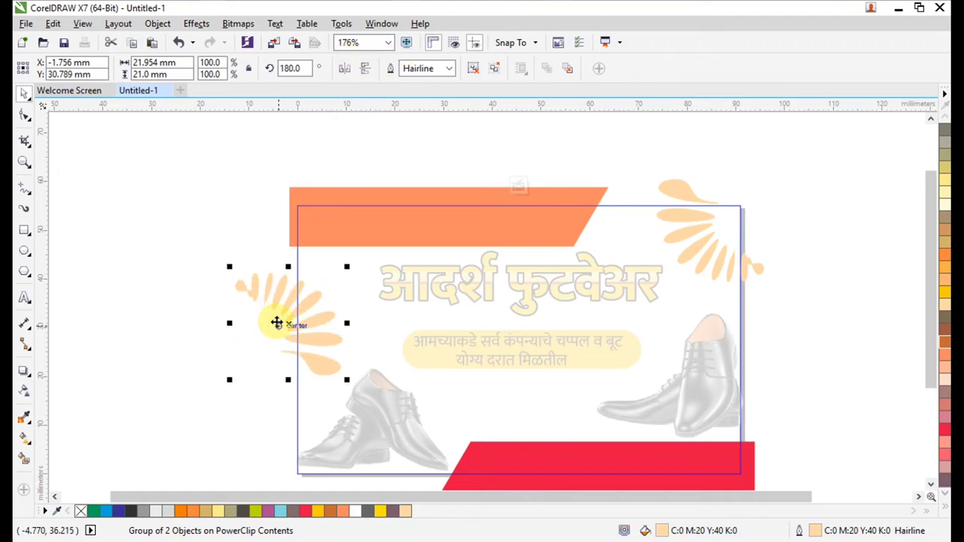
{"action": "left_click_drag", "start_coordinate": [287, 325], "coordinate": [314, 329]}
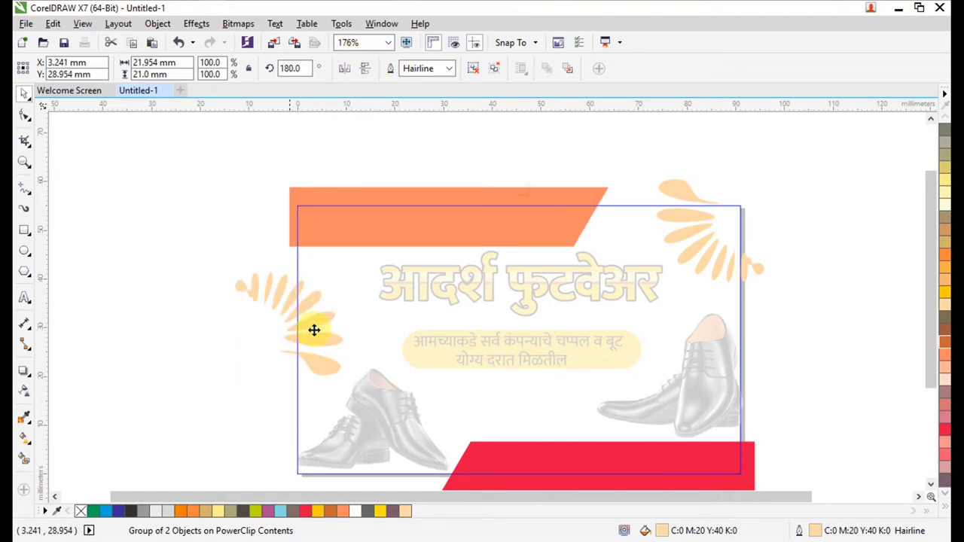
Rotate the petal group at the card's left edge to about 159 degrees and finish editing the PowerClip contents
{"action": "left_click_drag", "start_coordinate": [253, 280], "coordinate": [286, 258]}
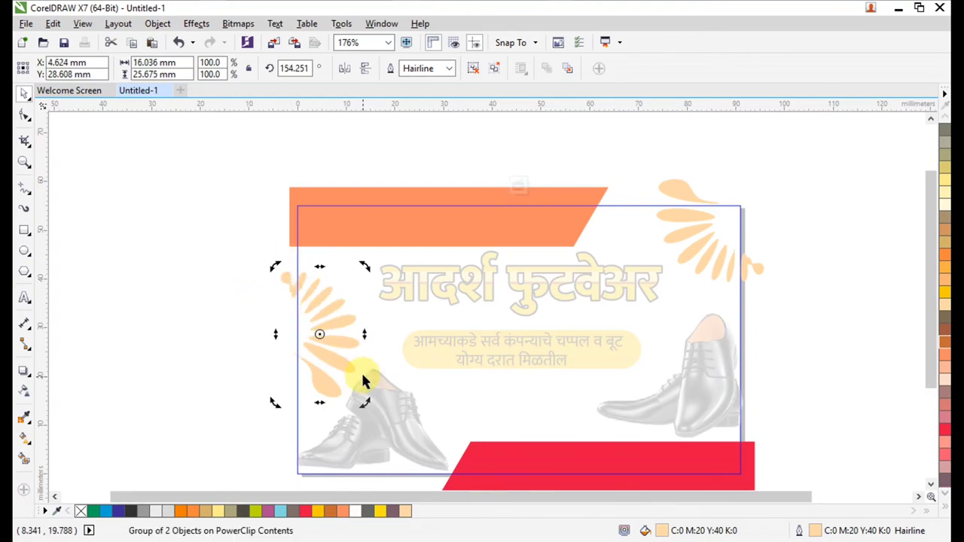
{"action": "left_click", "coordinate": [277, 348]}
{"action": "left_click", "coordinate": [334, 324]}
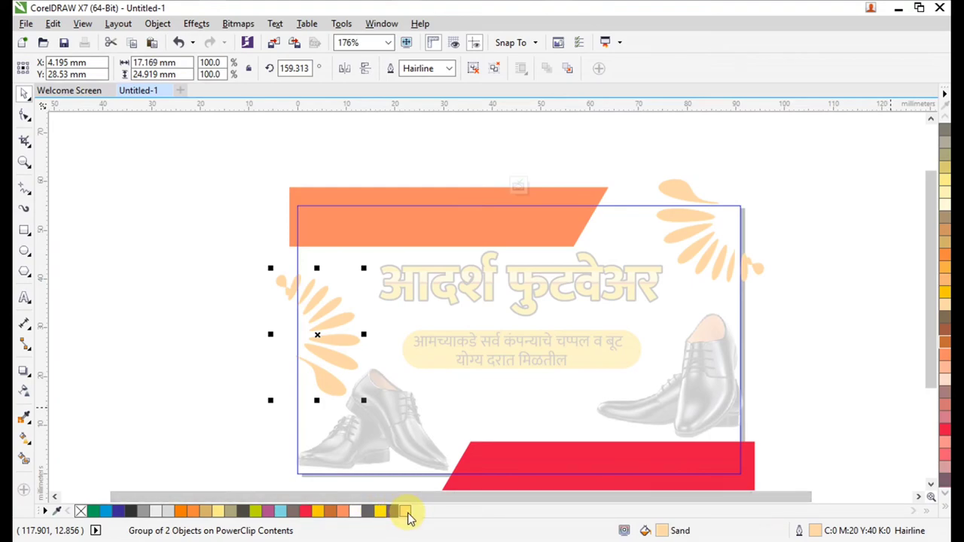
{"action": "left_click", "coordinate": [833, 380], "text": "ctrl"}
{"action": "left_click", "coordinate": [832, 380]}
Fill the card's background rectangle with Banana Yellow (C:0 M:0 Y:60 K:20)
{"action": "key", "text": "F2"}
{"action": "left_click_drag", "start_coordinate": [268, 198], "coordinate": [774, 460]}
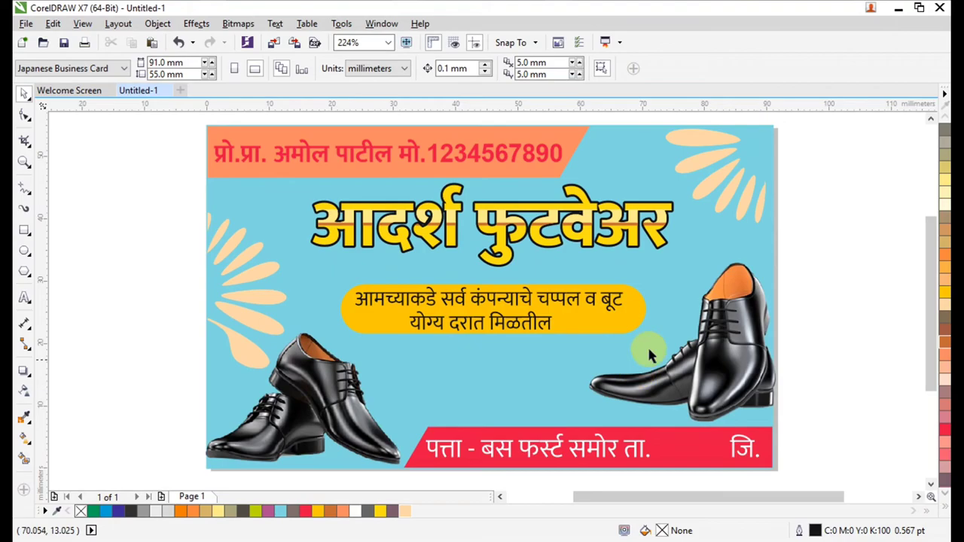
{"action": "left_click", "coordinate": [673, 315]}
{"action": "left_click", "coordinate": [523, 381]}
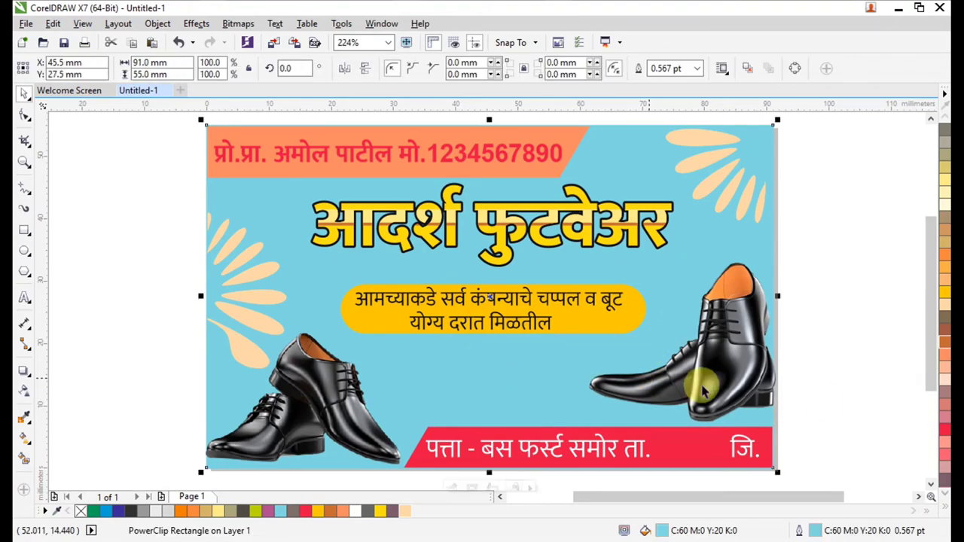
{"action": "left_click", "coordinate": [942, 503]}
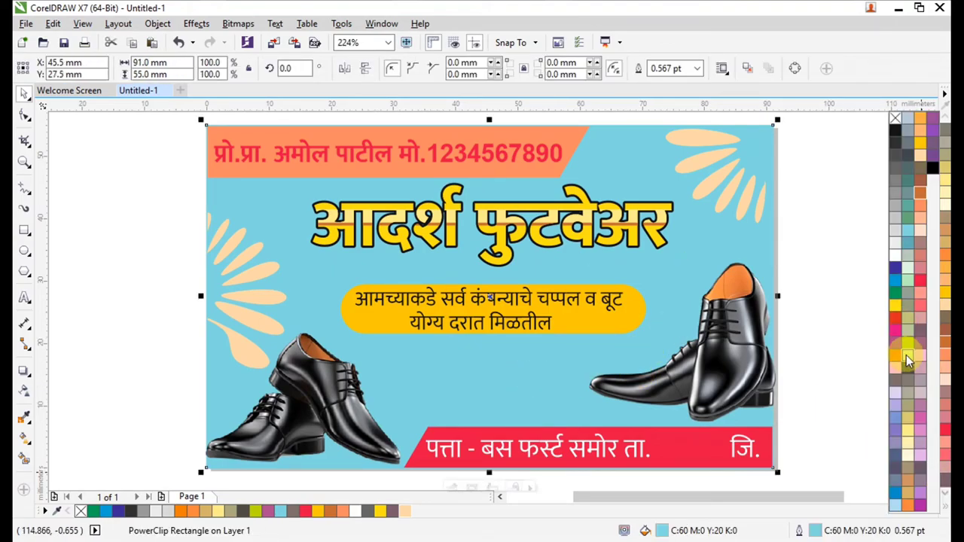
{"action": "left_click", "coordinate": [913, 432]}
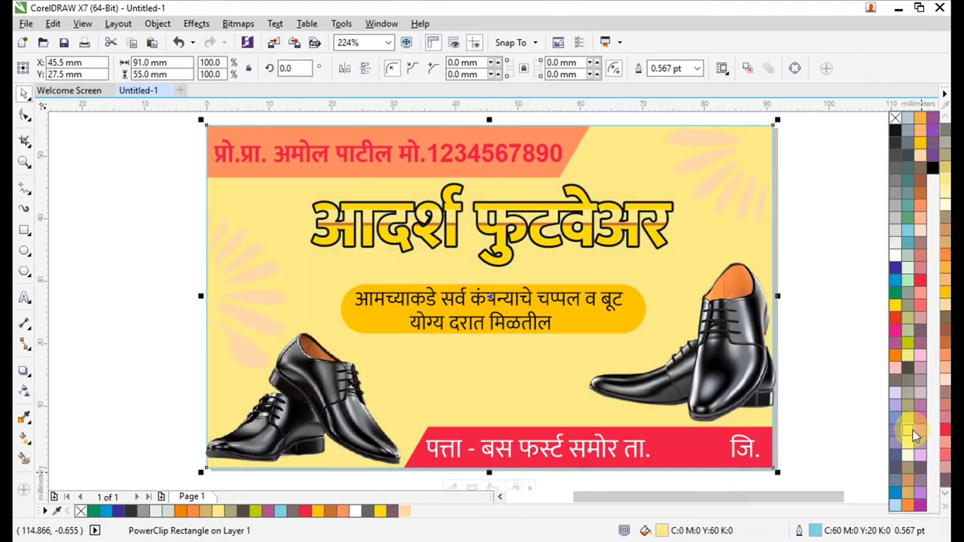
{"action": "left_click", "coordinate": [912, 416]}
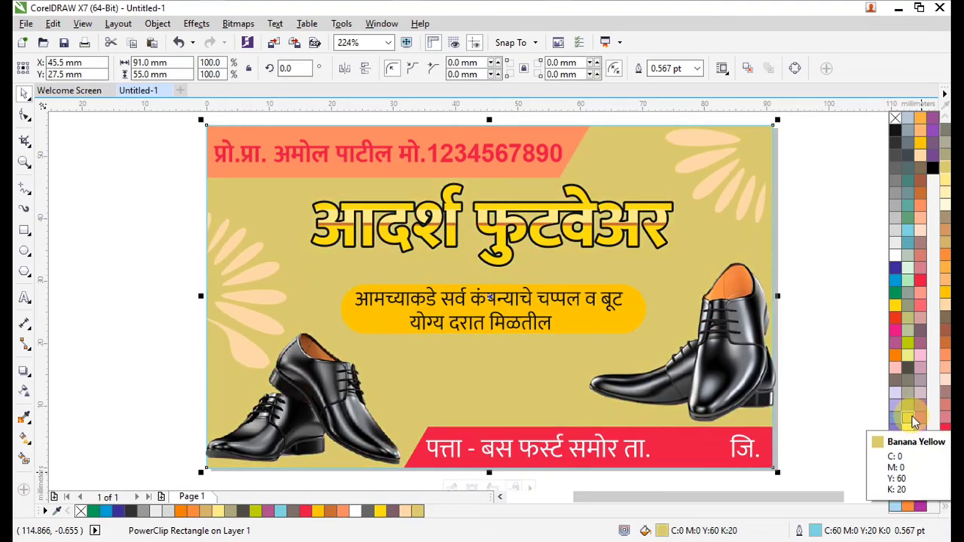
{"action": "left_click", "coordinate": [833, 334]}
Move the two-line tagline together with its yellow frame about 4 mm down
{"action": "scroll", "coordinate": [464, 255], "scroll_direction": "down", "scroll_amount": 1}
{"action": "key", "text": "F2"}
{"action": "left_click_drag", "start_coordinate": [278, 167], "coordinate": [679, 390]}
{"action": "left_click_drag", "start_coordinate": [320, 305], "coordinate": [322, 276]}
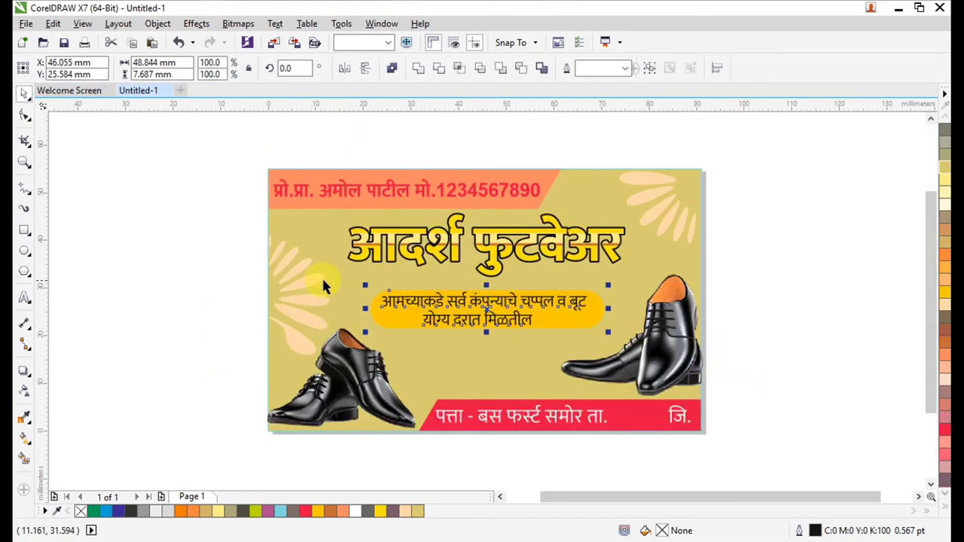
{"action": "left_click_drag", "start_coordinate": [488, 304], "coordinate": [488, 324]}
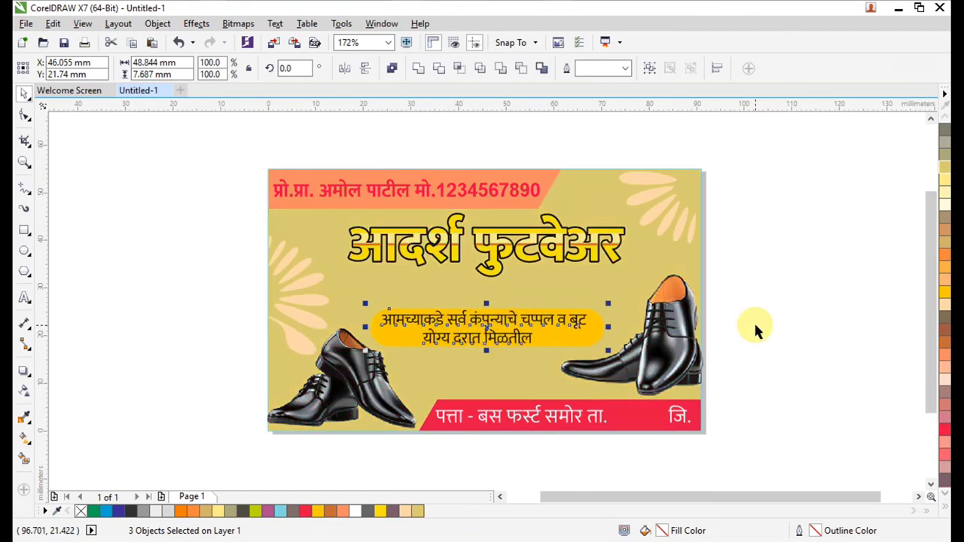
{"action": "left_click", "coordinate": [754, 320]}
Enlarge the आदर्श फुटवेअर title slightly about its centre and shift it a little downward
{"action": "key", "text": "z"}
{"action": "left_click_drag", "start_coordinate": [172, 155], "coordinate": [700, 320]}
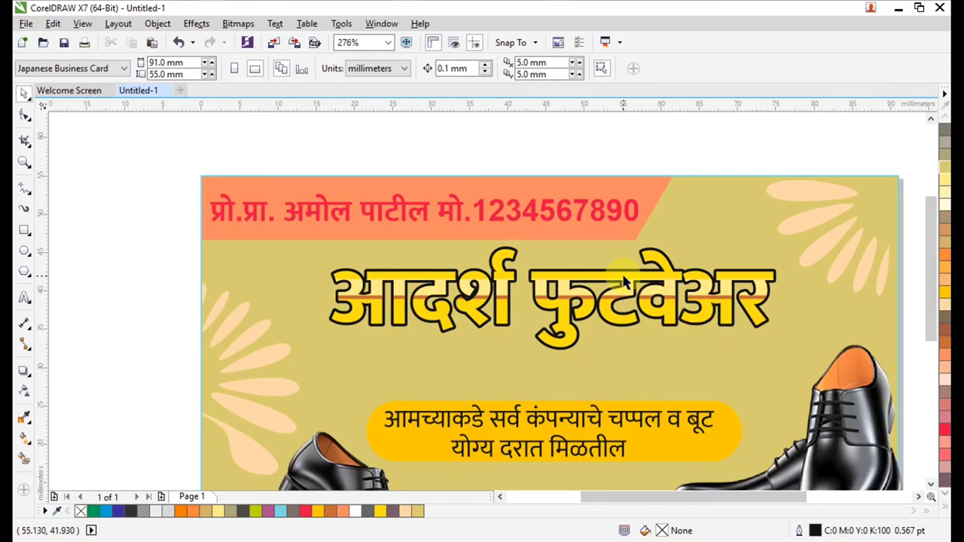
{"action": "left_click", "coordinate": [597, 295]}
{"action": "left_click_drag", "start_coordinate": [781, 350], "coordinate": [801, 355]}
{"action": "left_click_drag", "start_coordinate": [555, 301], "coordinate": [555, 316]}
{"action": "left_click", "coordinate": [630, 152]}
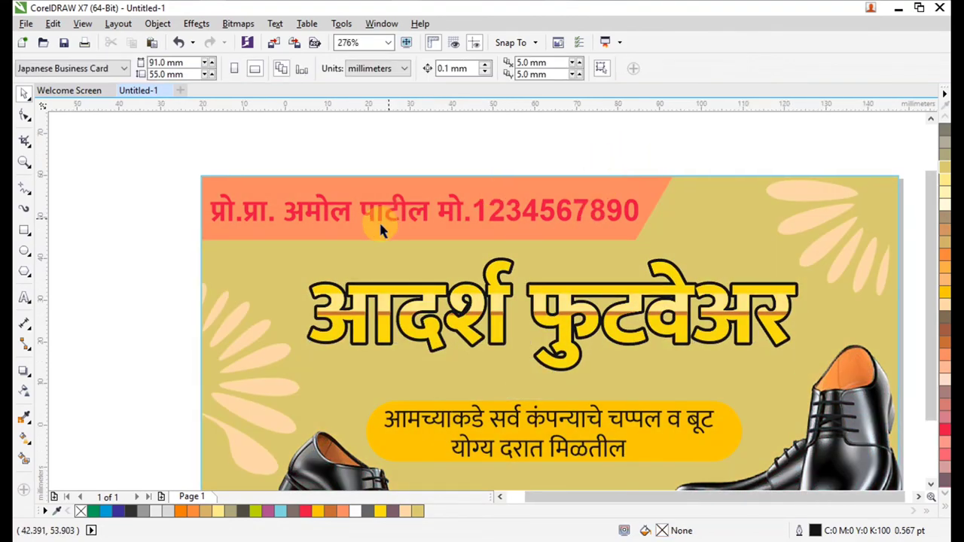
{"action": "scroll", "coordinate": [382, 228], "scroll_direction": "down", "scroll_amount": 2}
{"action": "key", "text": "F2"}
{"action": "left_click_drag", "start_coordinate": [315, 200], "coordinate": [529, 336]}
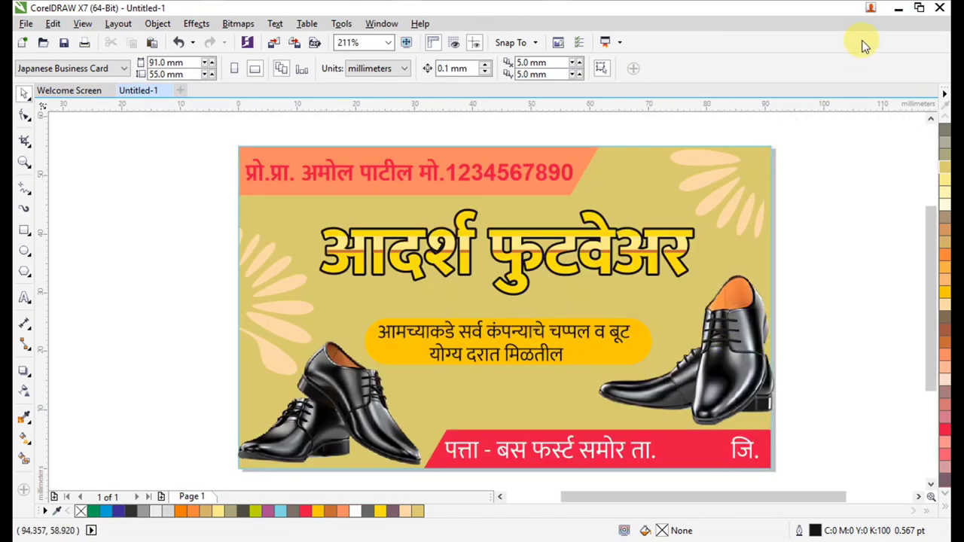
{"action": "left_click", "coordinate": [840, 2]}
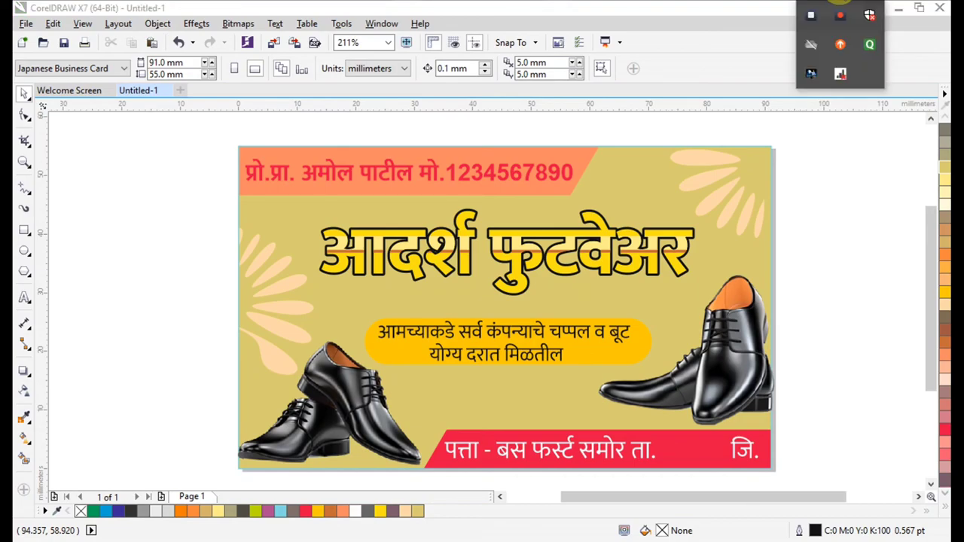